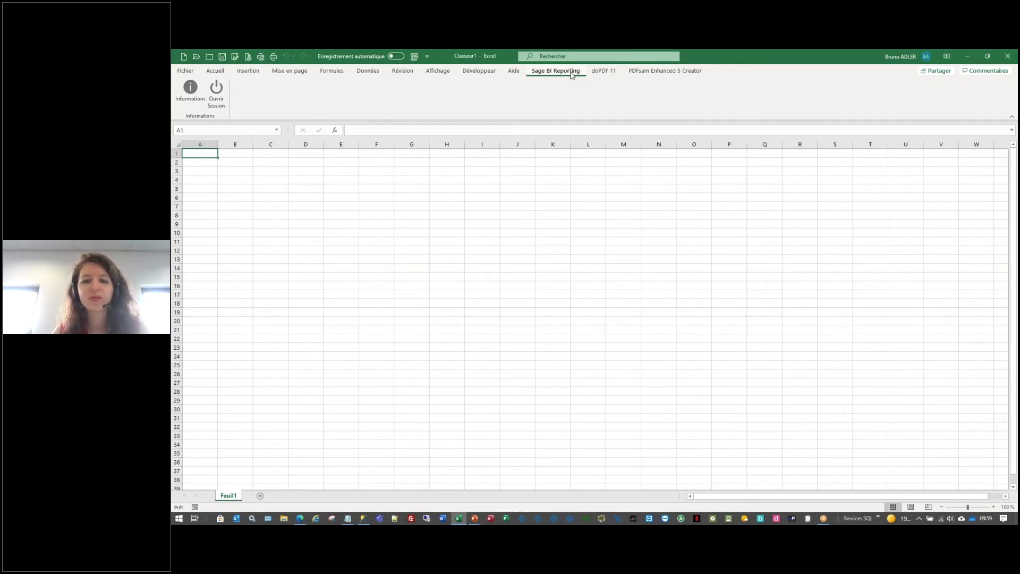
- Open a Sage BI Reporting session using Windows authentication
{"action": "left_click", "coordinate": [218, 89]}
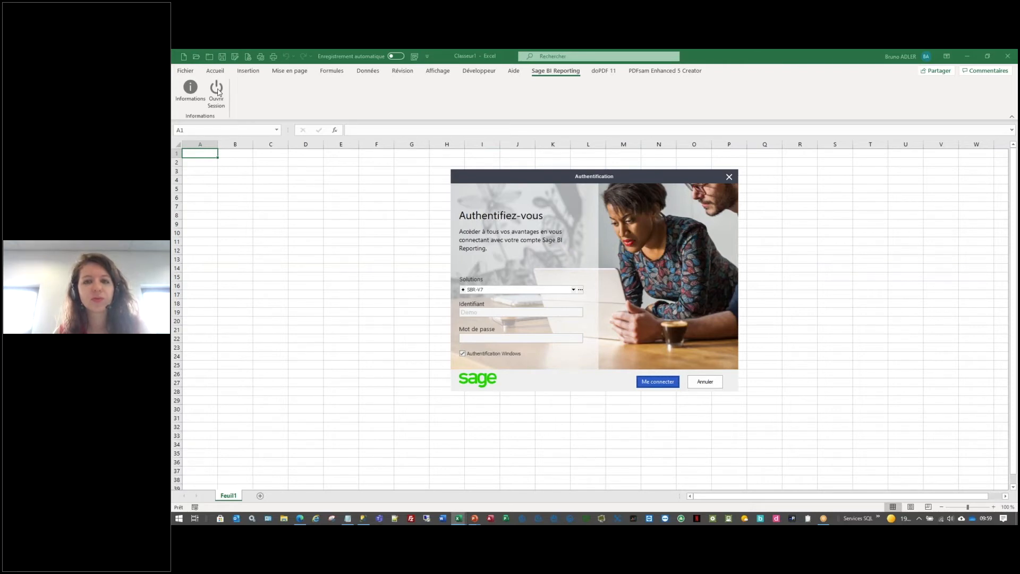
{"action": "left_click", "coordinate": [658, 381]}
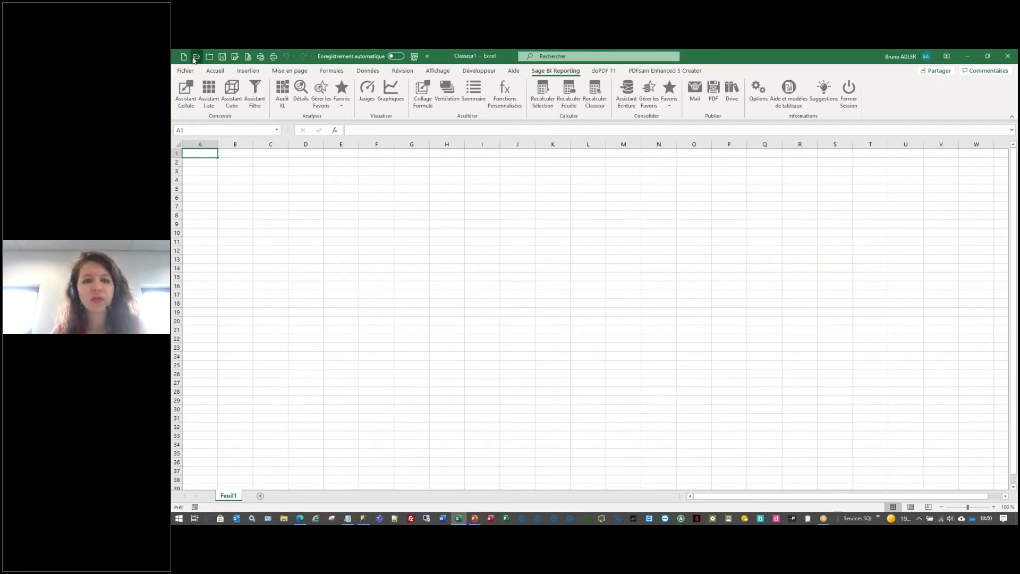
- Open SBR_compta_Dashboard Finance.xlsx from the Etats standards Comptabilité folder inside the Sage BI Reporting folder
{"action": "left_click", "coordinate": [196, 56]}
{"action": "left_click", "coordinate": [459, 122]}
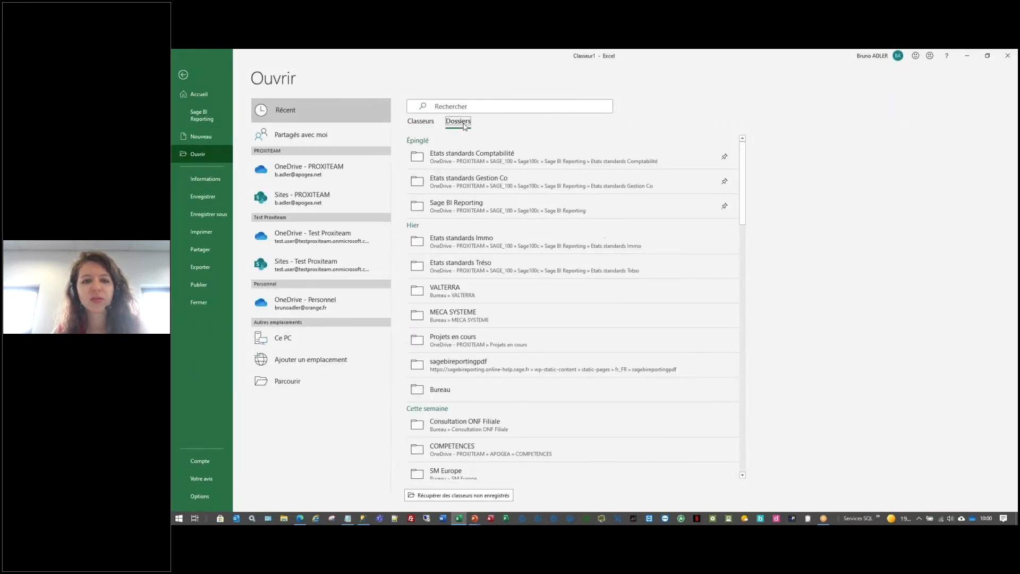
{"action": "left_click", "coordinate": [517, 218]}
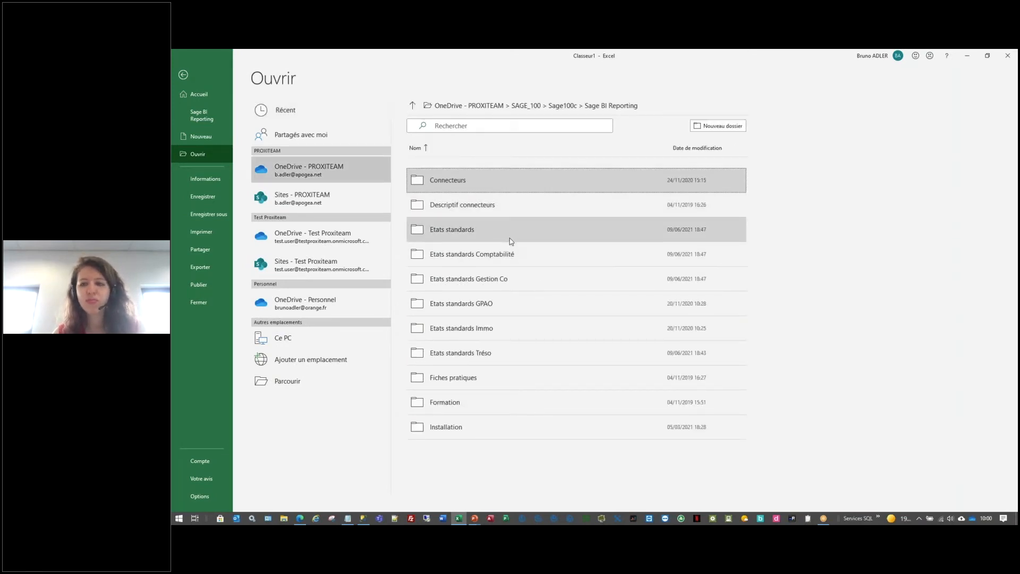
{"action": "left_click", "coordinate": [610, 107]}
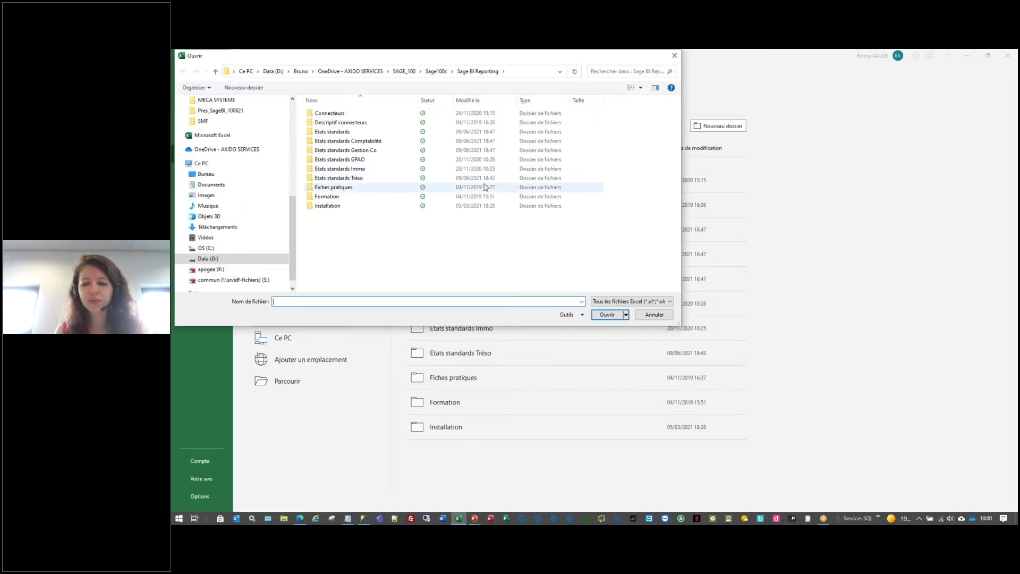
{"action": "double_click", "coordinate": [344, 141]}
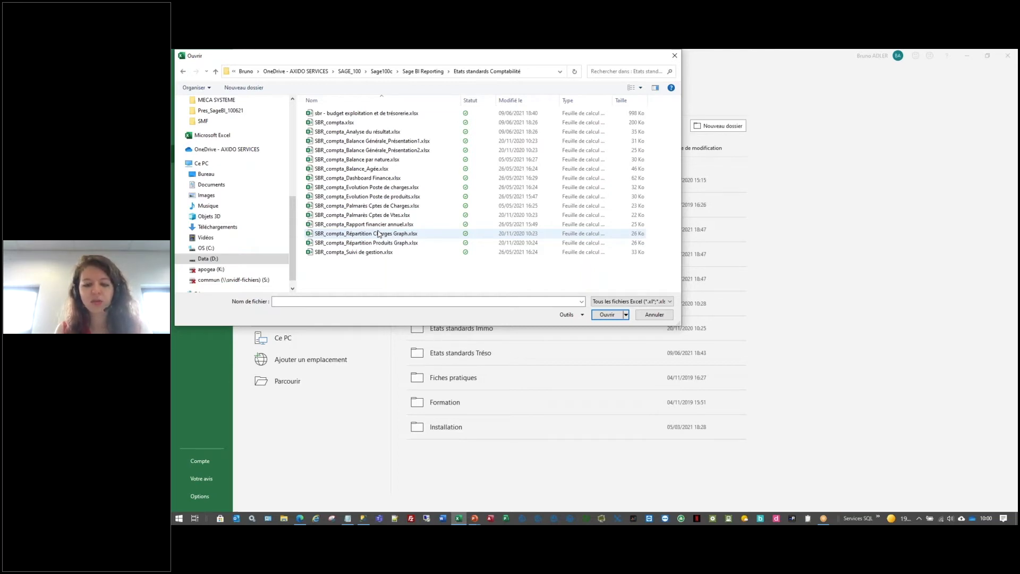
{"action": "left_click", "coordinate": [372, 178]}
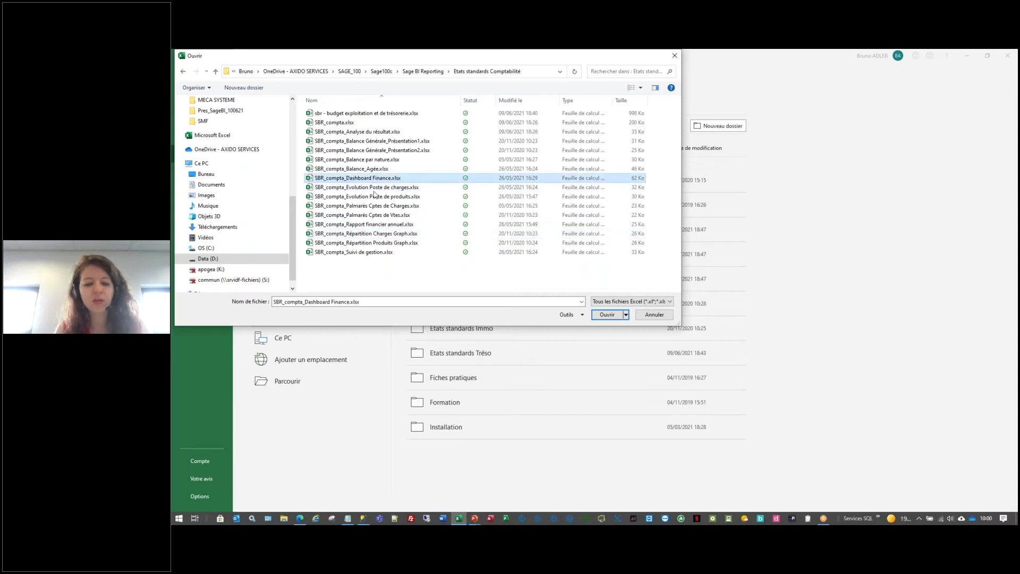
{"action": "left_click", "coordinate": [607, 315]}
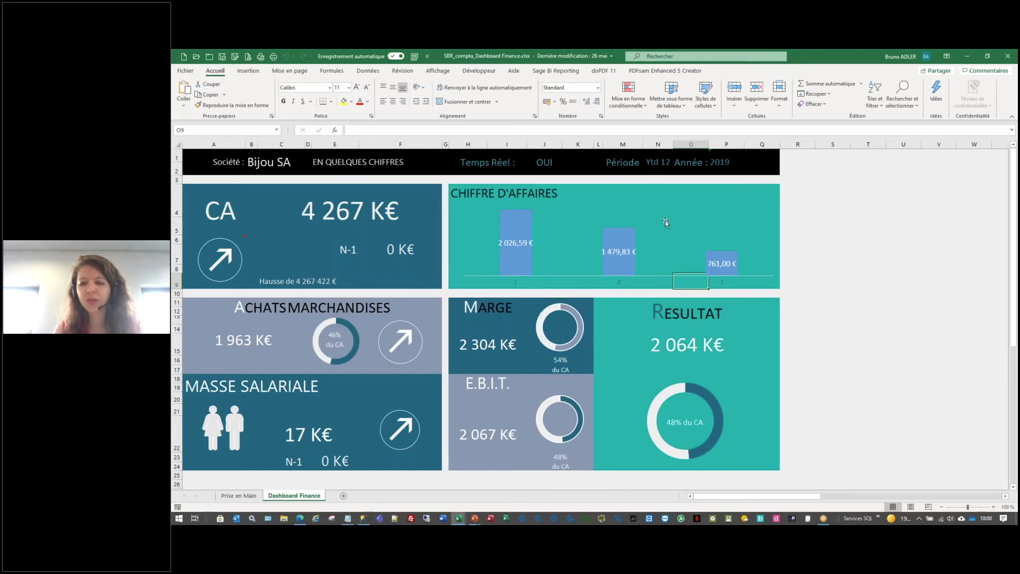
- Set the dashboard's Société filter to * so that it covers all companies
{"action": "left_click", "coordinate": [266, 166]}
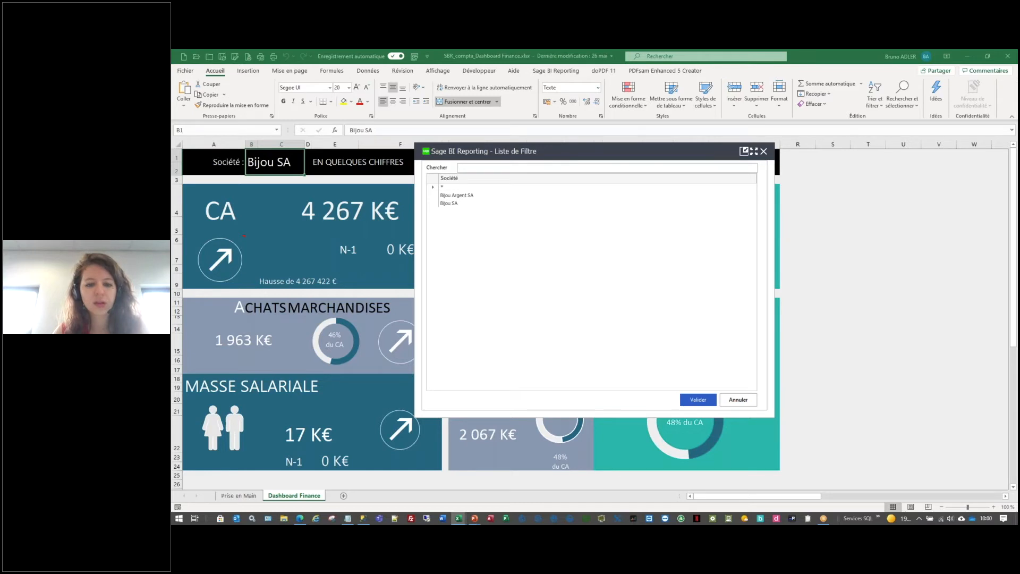
{"action": "left_click", "coordinate": [462, 188]}
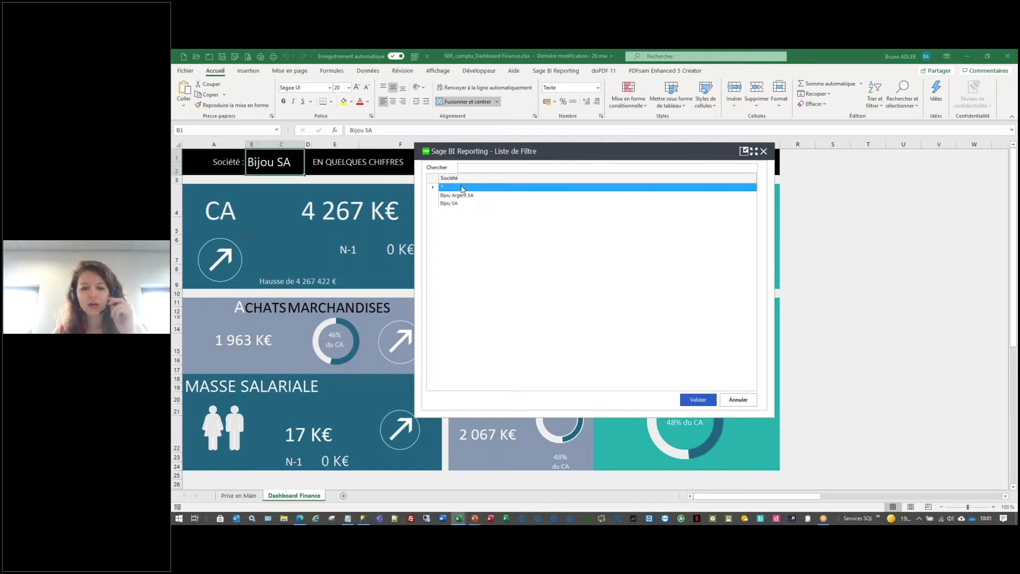
{"action": "left_click", "coordinate": [738, 399]}
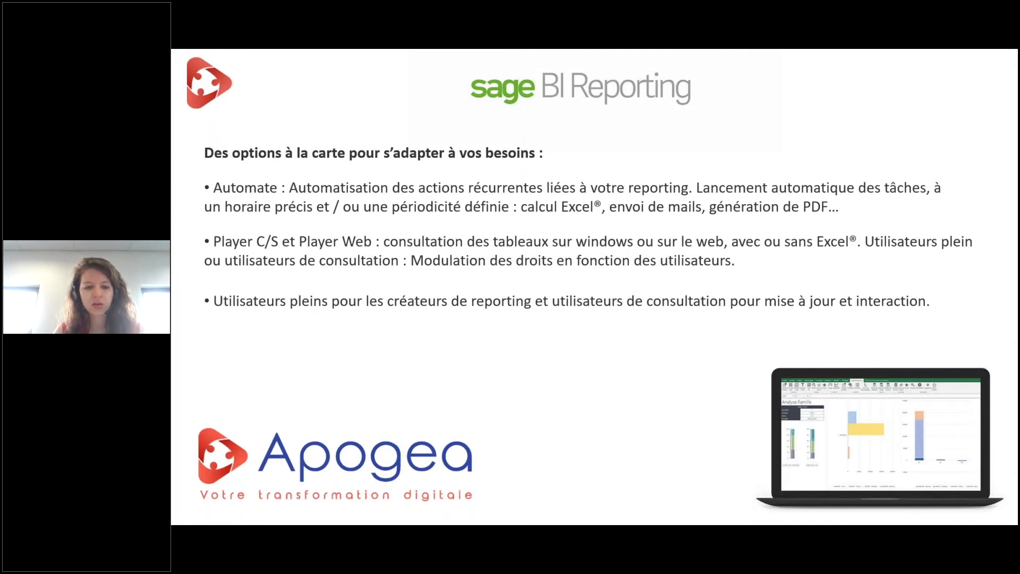
{"action": "key", "text": "alt+Tab"}
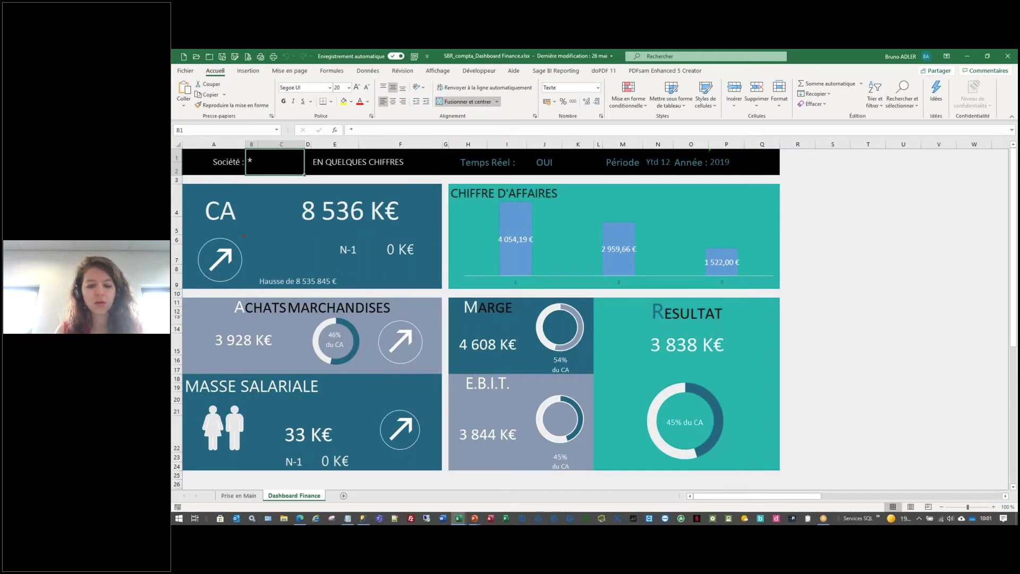
- Look at the choices of the Année filter without changing it, and inspect the formula behind the MASSE SALARIALE amount
{"action": "double_click", "coordinate": [724, 162]}
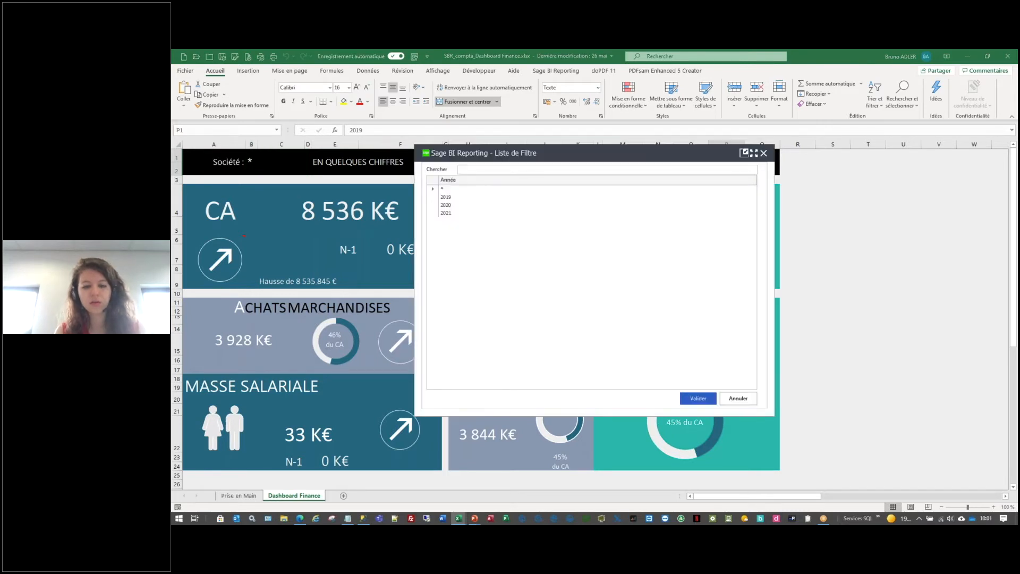
{"action": "left_click", "coordinate": [764, 153]}
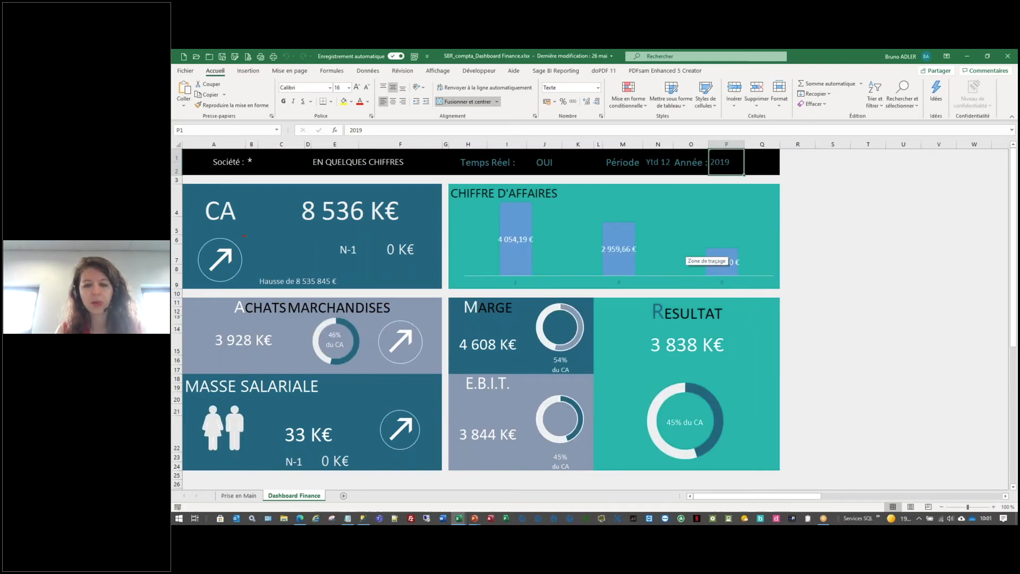
{"action": "left_click", "coordinate": [308, 435]}
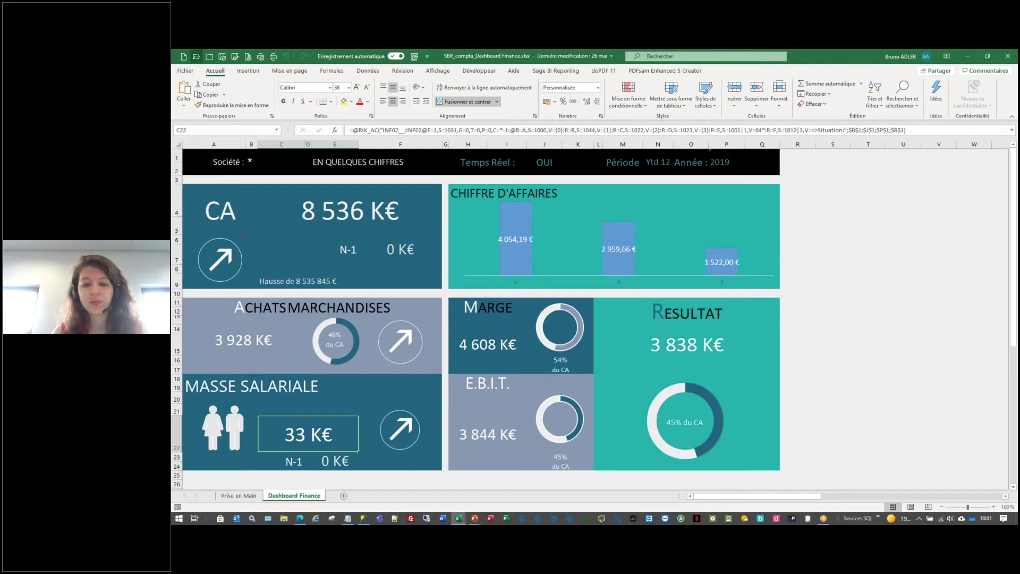
- Open SBR_compta_Balance_Agée.xlsx from the Etats standards Comptabilité folder and enable its external data connections
{"action": "left_click", "coordinate": [196, 56]}
{"action": "left_click", "coordinate": [458, 121]}
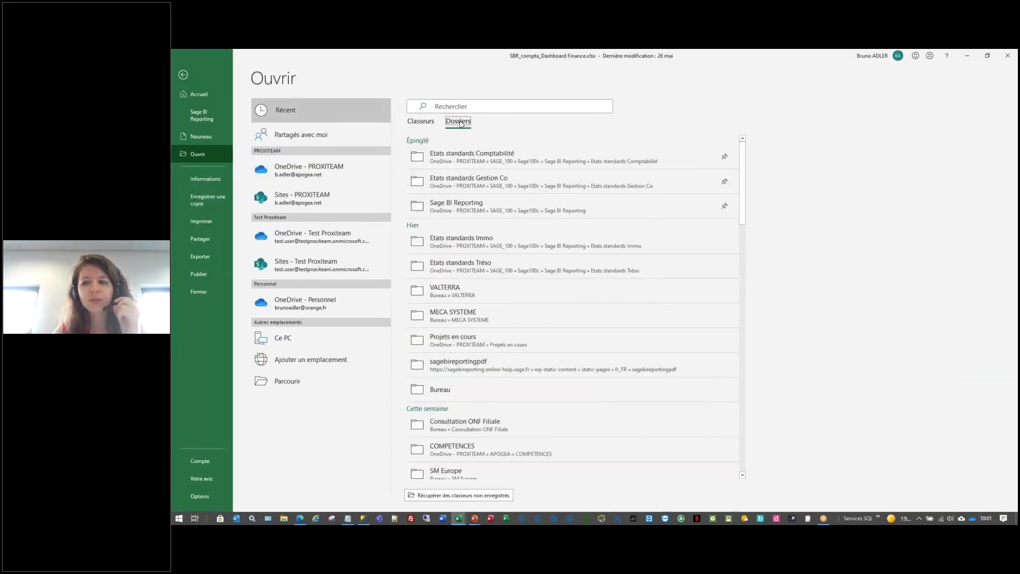
{"action": "left_click", "coordinate": [498, 159]}
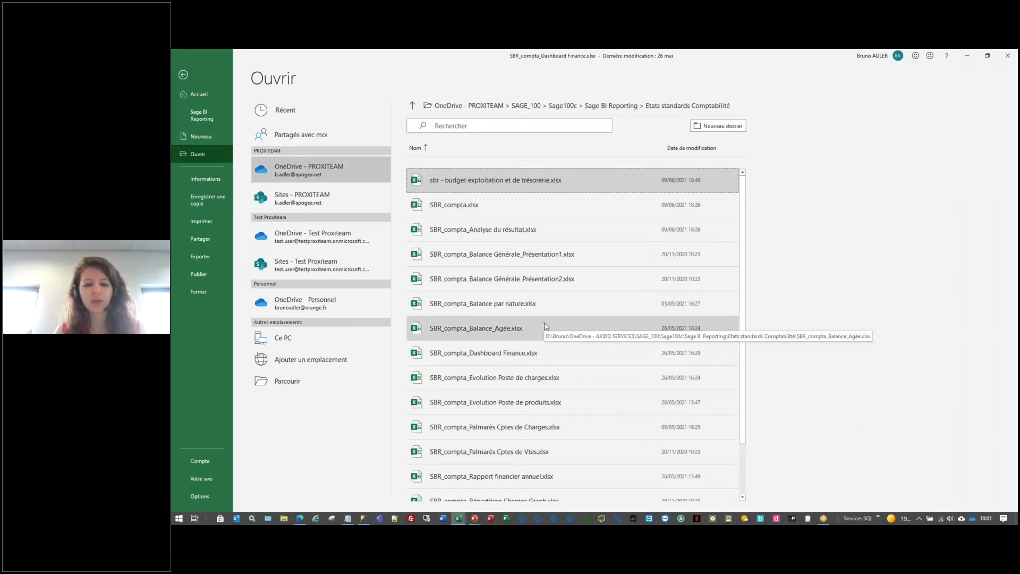
{"action": "left_click", "coordinate": [533, 333]}
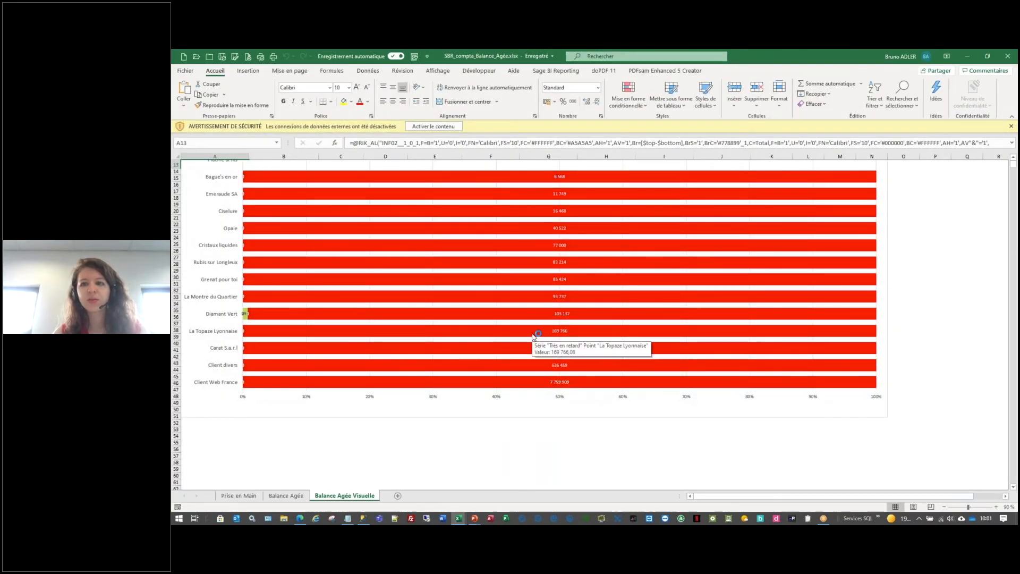
{"action": "left_click", "coordinate": [450, 126]}
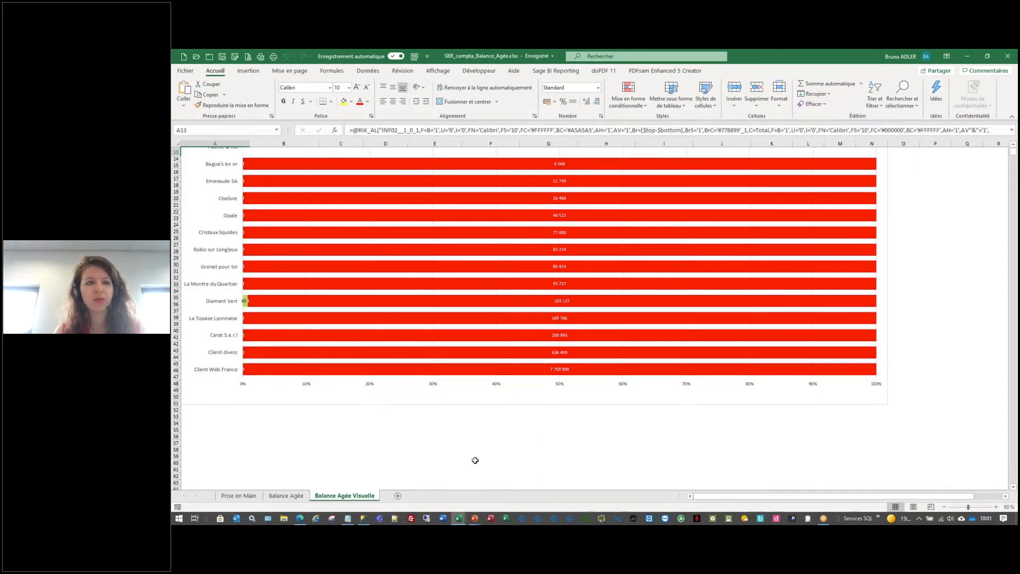
- Go from the overdue receivables chart to the Balance Agée sheet and recalculate the whole workbook
{"action": "mouse_move", "coordinate": [511, 407]}
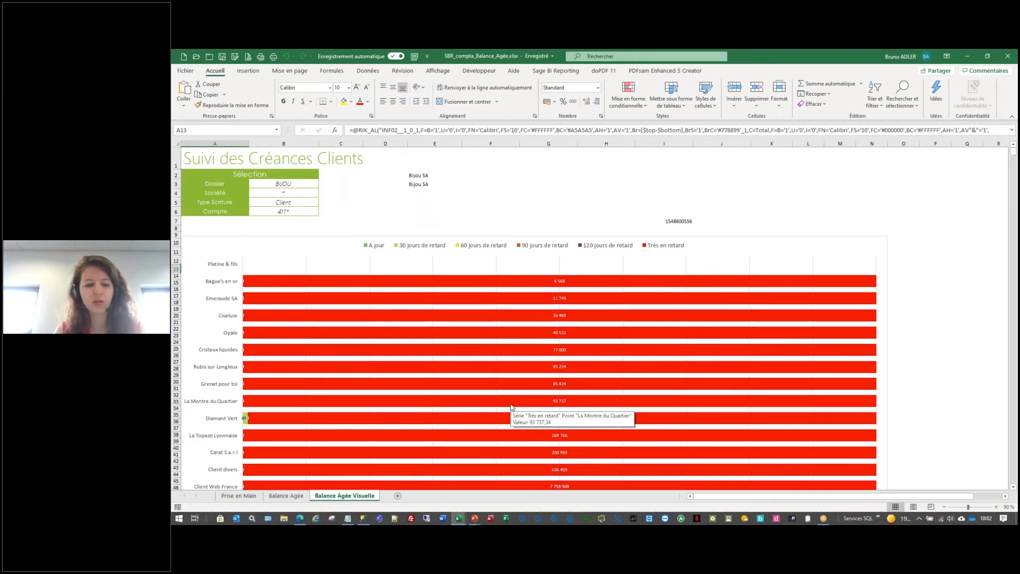
{"action": "scroll", "coordinate": [514, 403], "scroll_direction": "down", "scroll_amount": 1}
{"action": "mouse_move", "coordinate": [518, 431]}
{"action": "left_click", "coordinate": [295, 496]}
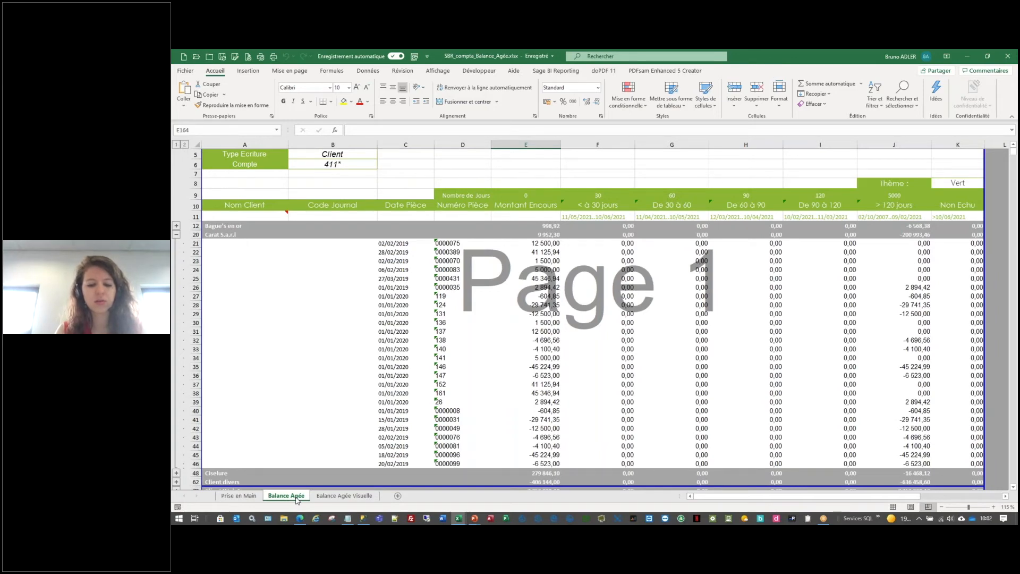
{"action": "scroll", "coordinate": [339, 430], "scroll_direction": "up", "scroll_amount": 2}
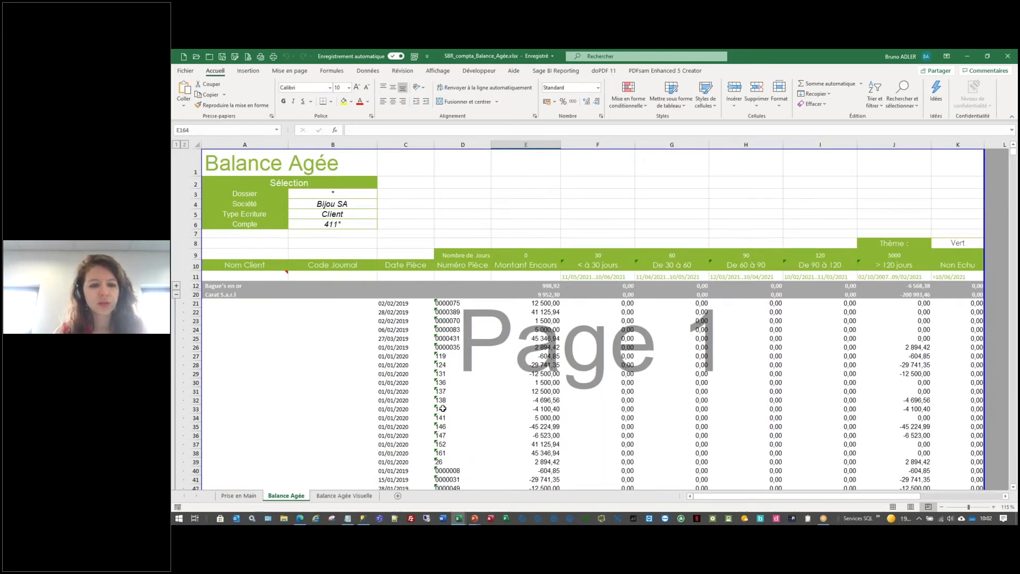
{"action": "left_click", "coordinate": [568, 73]}
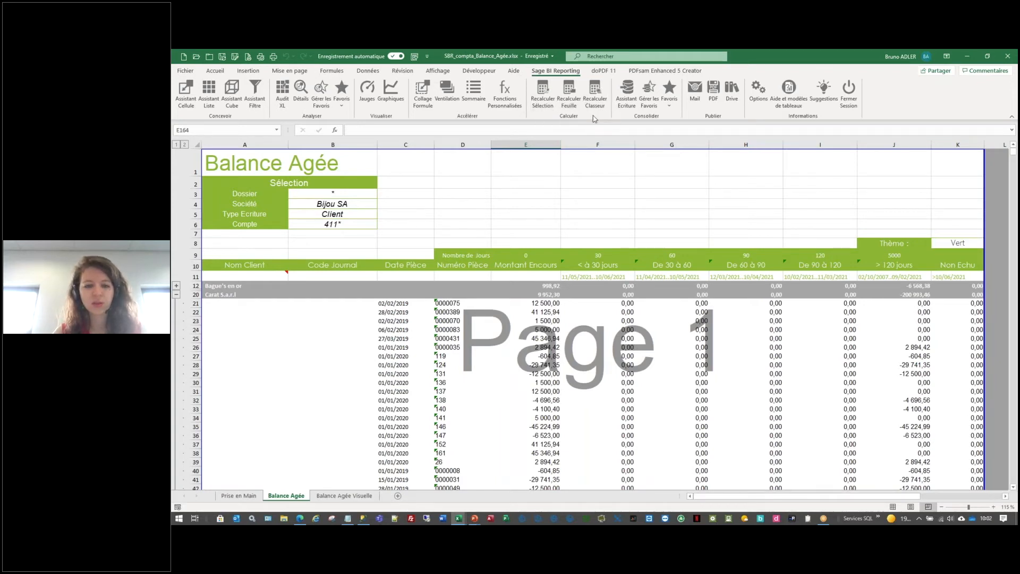
{"action": "left_click", "coordinate": [592, 96]}
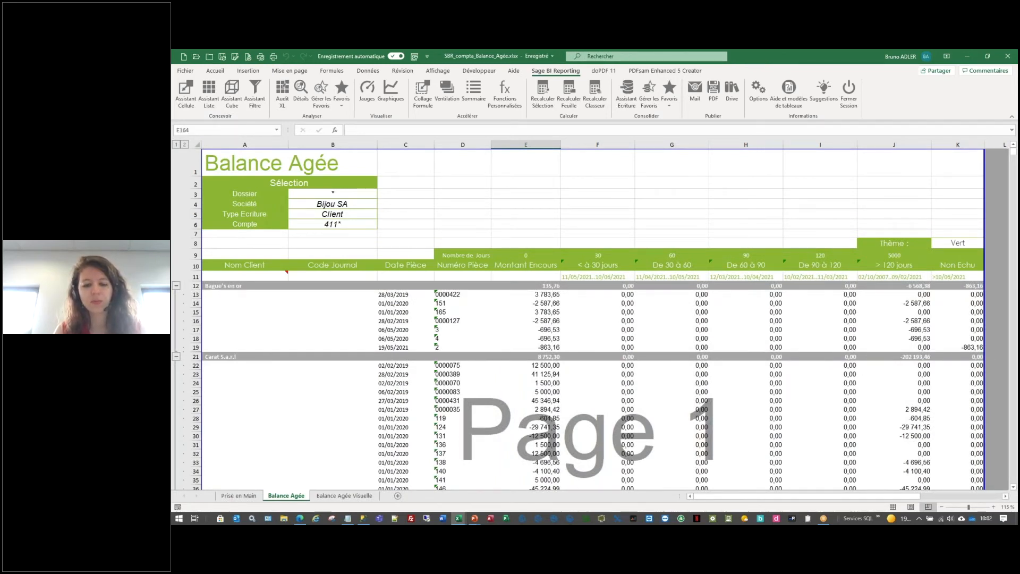
- Collapse the aged balance to one total row per client and expand only the detail rows of Bague's en or
{"action": "left_click", "coordinate": [177, 288]}
{"action": "left_click", "coordinate": [177, 294]}
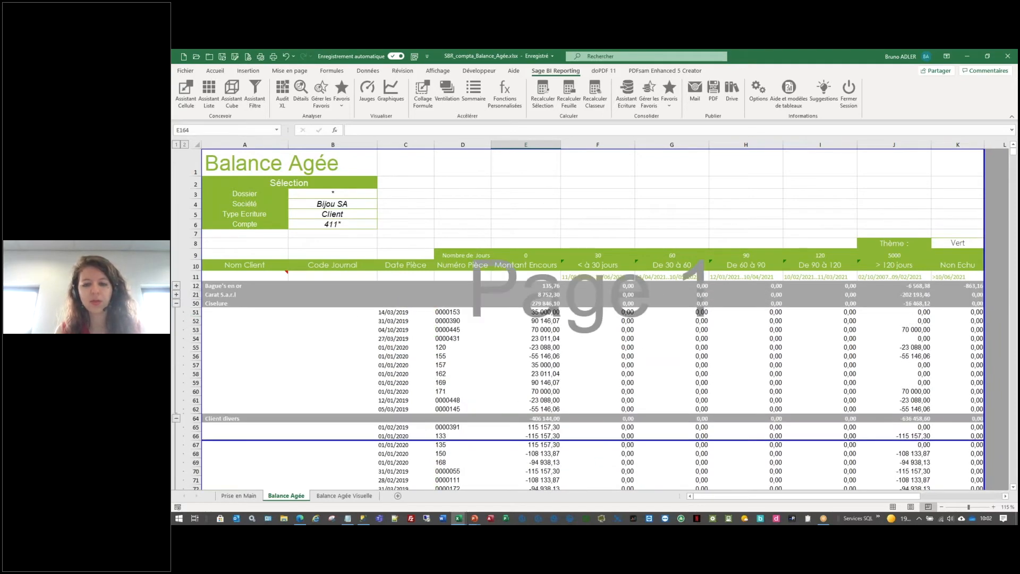
{"action": "left_click", "coordinate": [177, 304]}
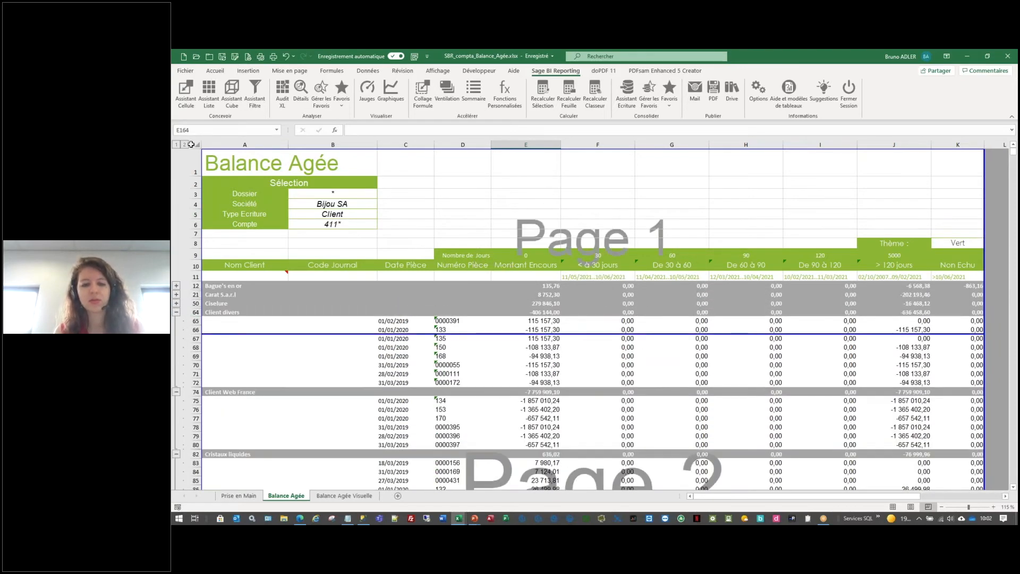
{"action": "left_click", "coordinate": [184, 144]}
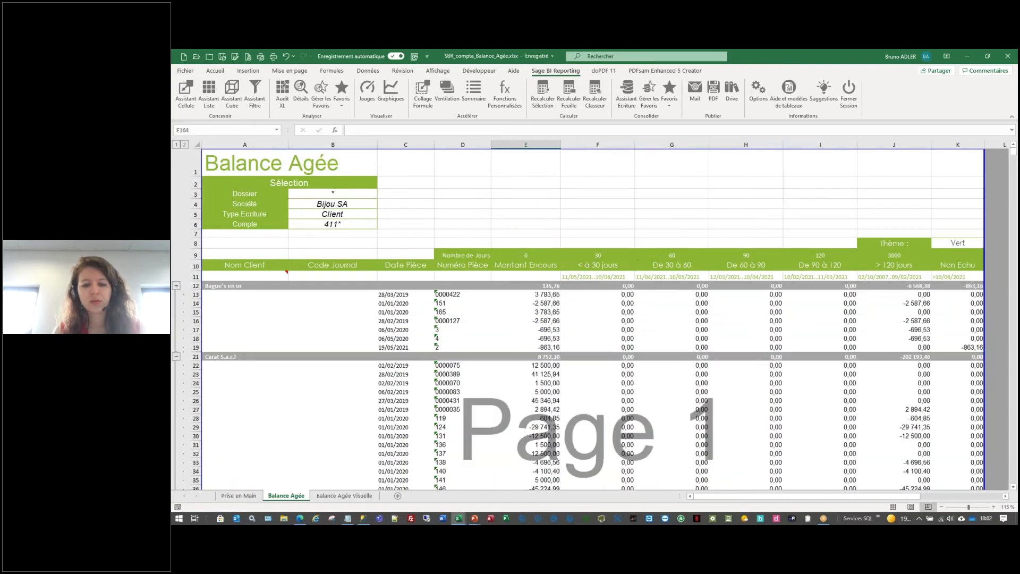
{"action": "left_click", "coordinate": [177, 144]}
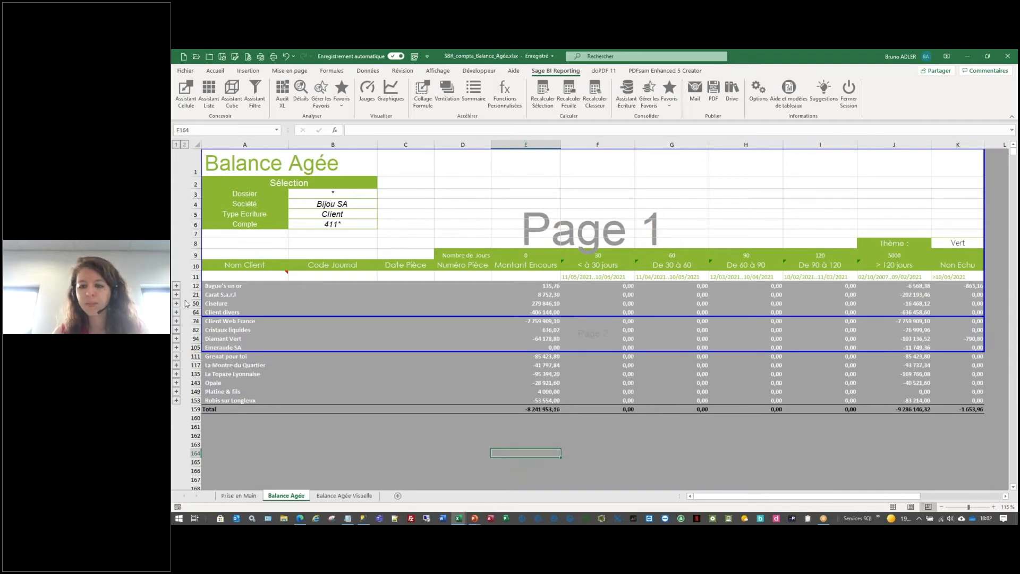
{"action": "left_click", "coordinate": [176, 287]}
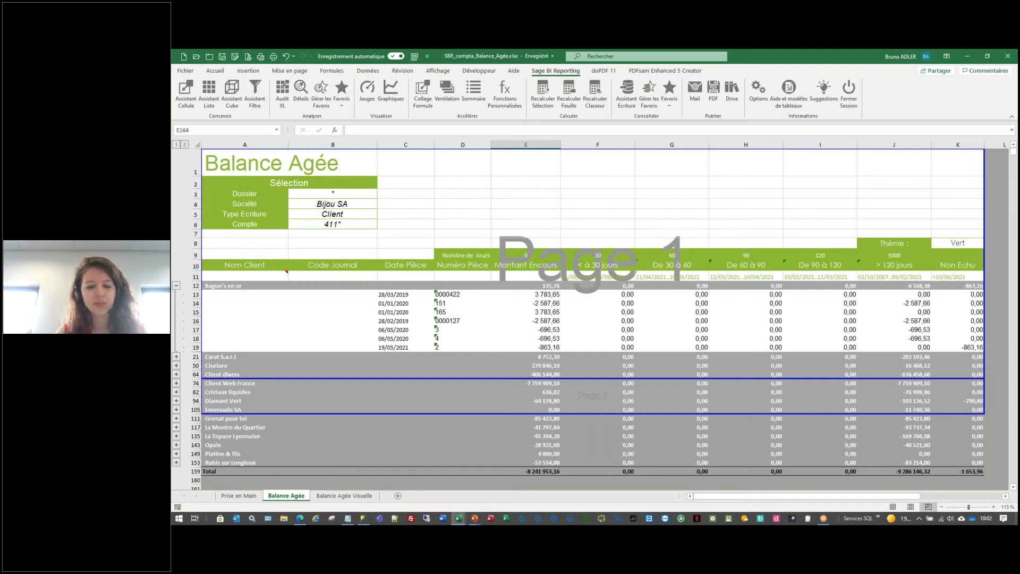
- Set the aged balance report's Thème to Orange
{"action": "left_click", "coordinate": [961, 242]}
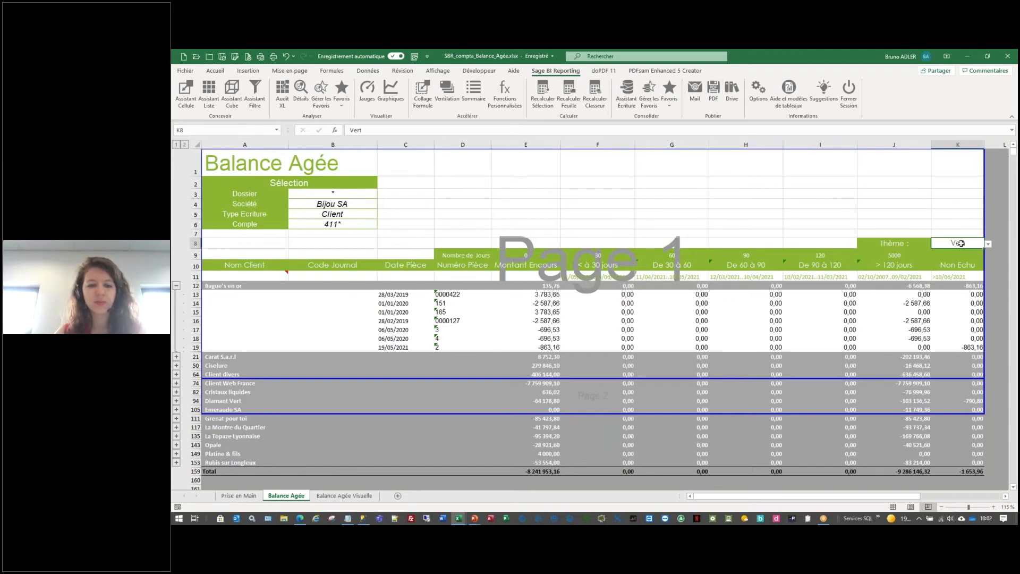
{"action": "left_click", "coordinate": [987, 244]}
{"action": "left_click", "coordinate": [956, 261]}
{"action": "left_click", "coordinate": [987, 243]}
{"action": "left_click", "coordinate": [942, 272]}
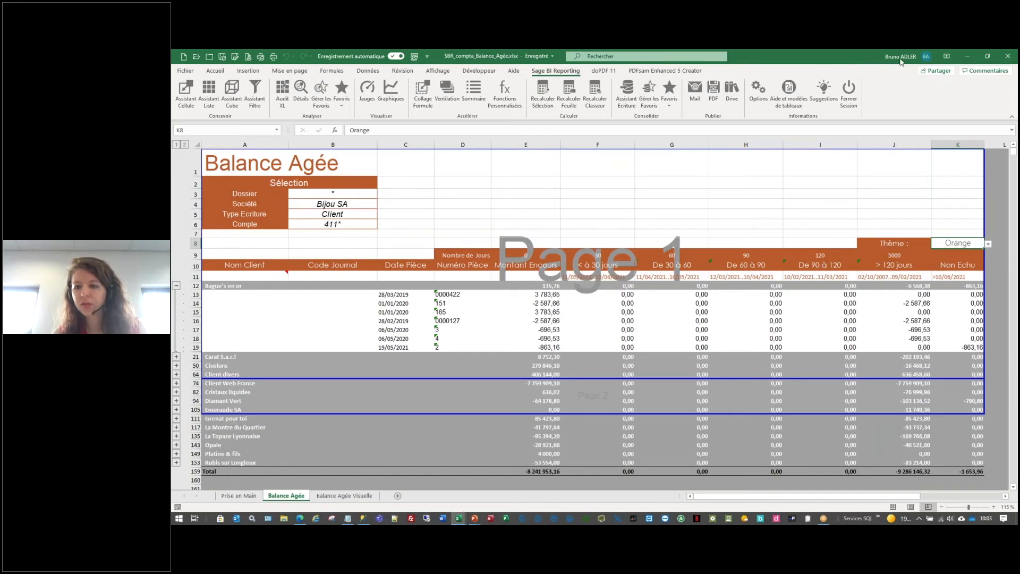
- Open the recent workbook SBR_gescom_Exploration données Vente.xlsx and show its Exploration données Vente sheet with the Sage BI Reporting commands
{"action": "left_click", "coordinate": [196, 57]}
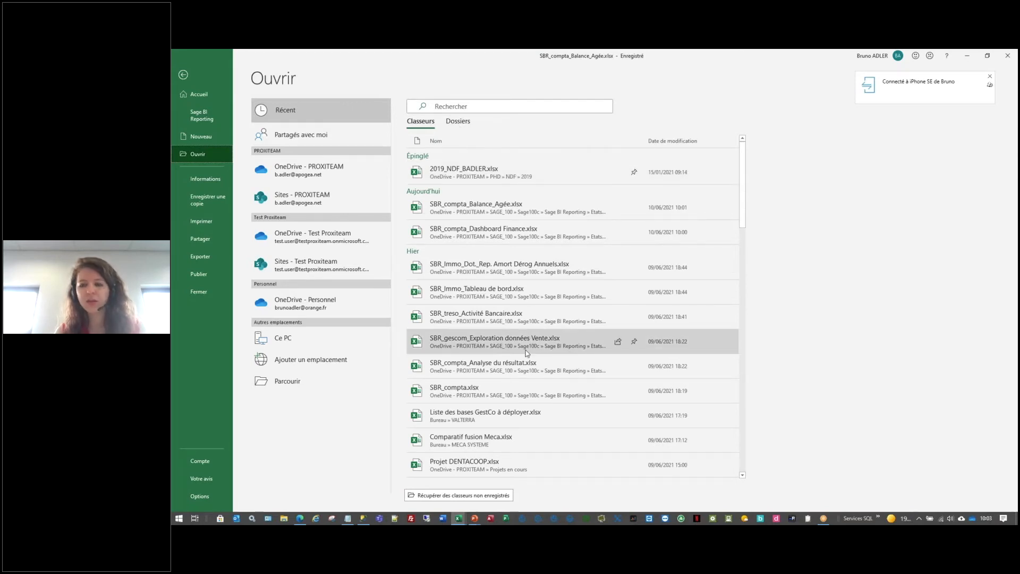
{"action": "left_click", "coordinate": [519, 340]}
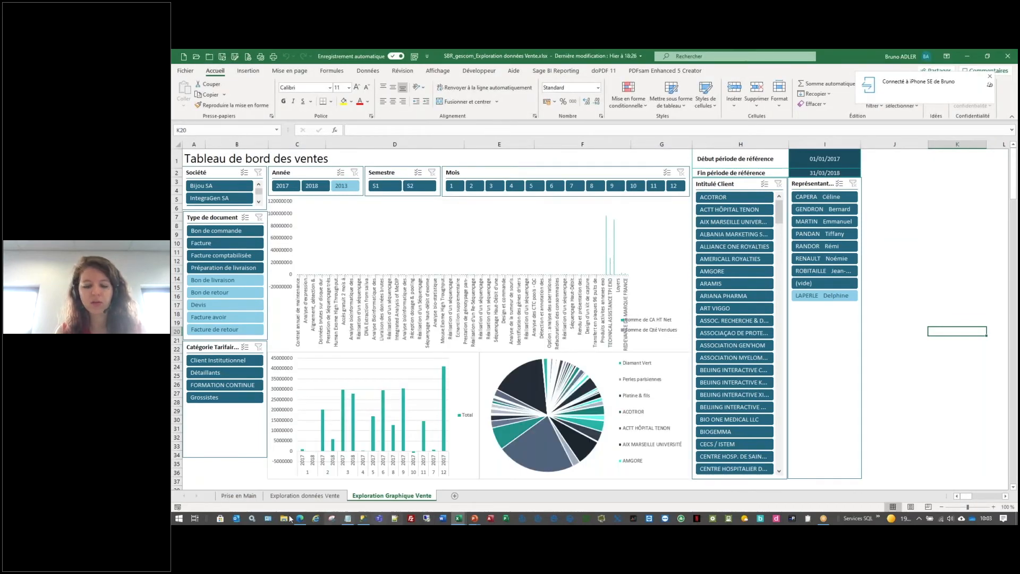
{"action": "left_click", "coordinate": [283, 496]}
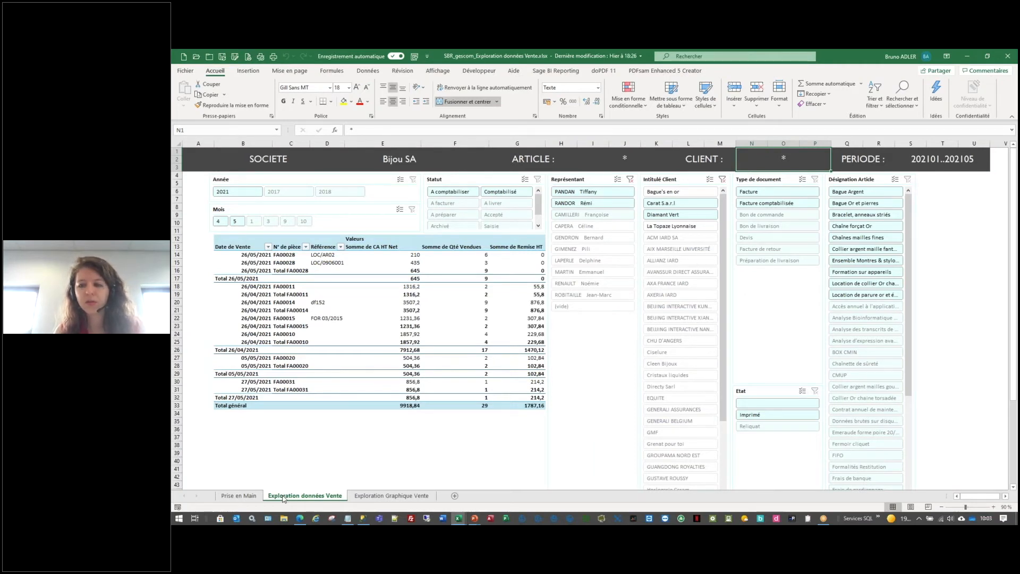
{"action": "left_click", "coordinate": [551, 74]}
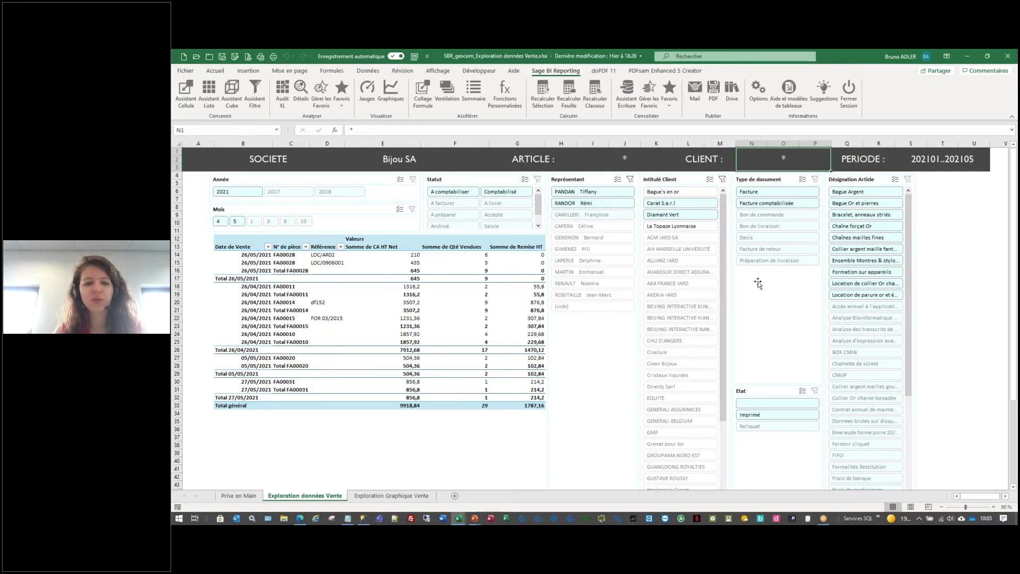
- Filter the sales exploration pivot by the first two representatives in the Représentant slicer, and try the Statut and Type de document slicers
{"action": "left_click", "coordinate": [588, 101]}
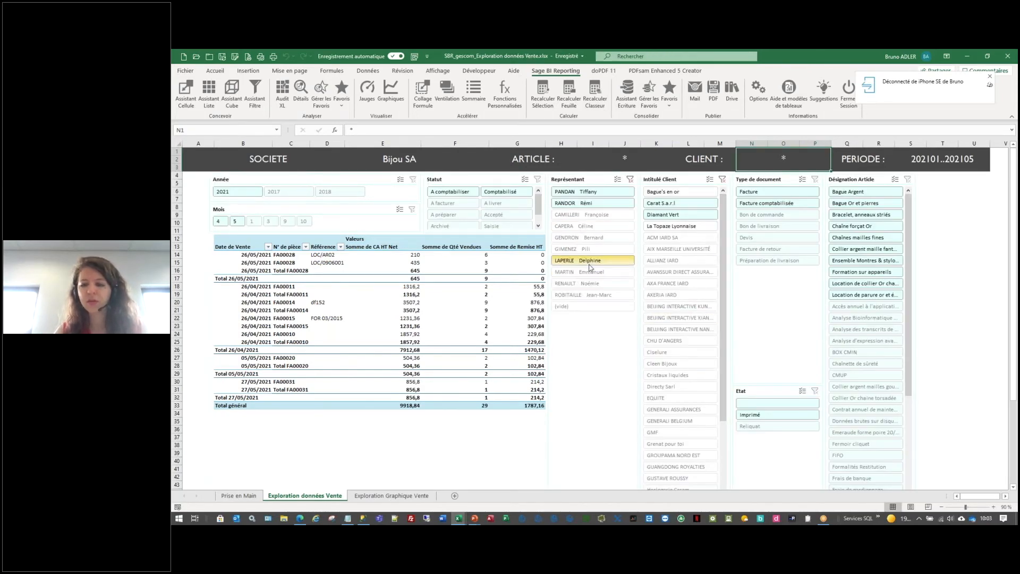
{"action": "left_click", "coordinate": [591, 270]}
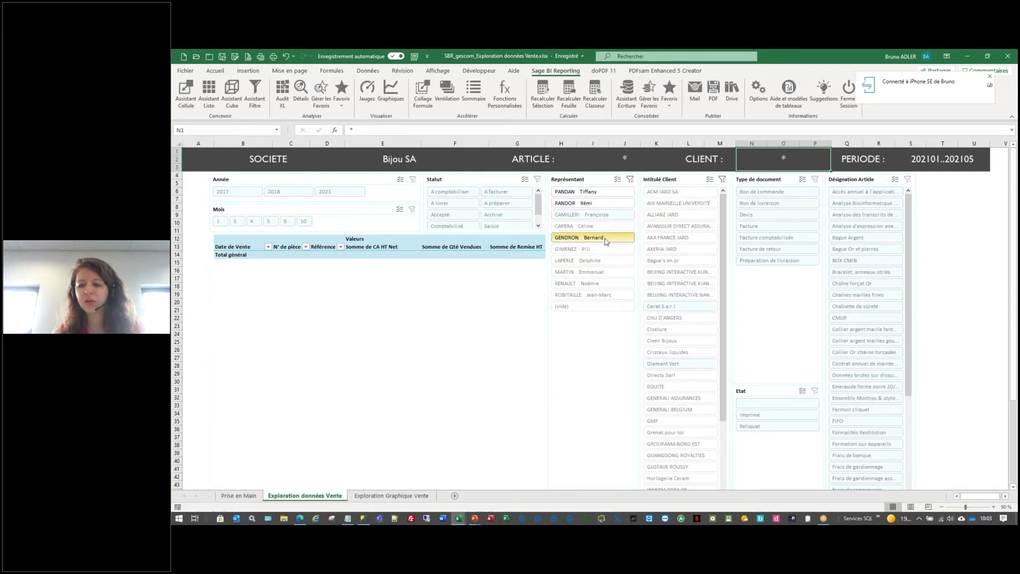
{"action": "left_click", "coordinate": [596, 196]}
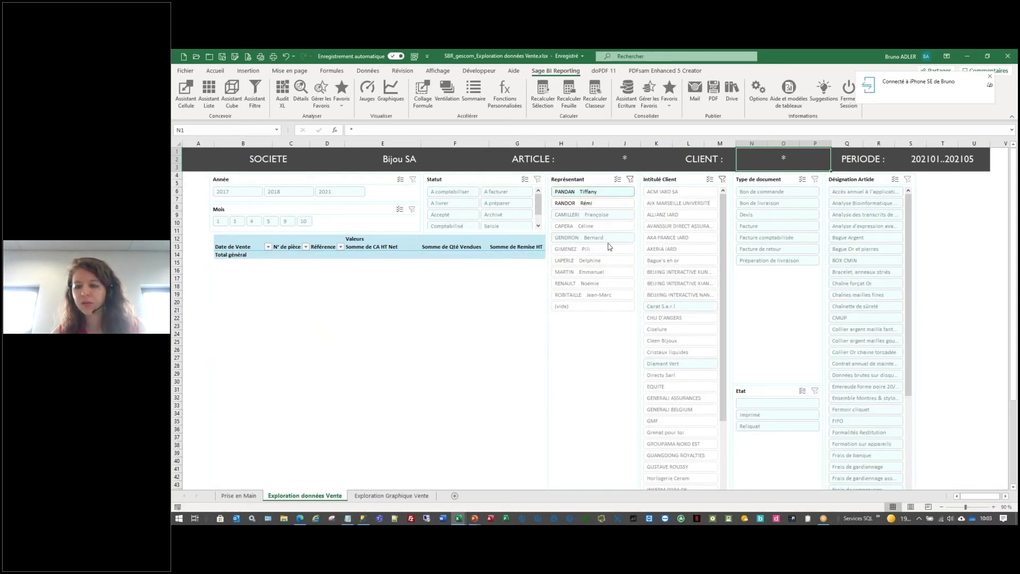
{"action": "left_click", "coordinate": [590, 204], "text": "ctrl"}
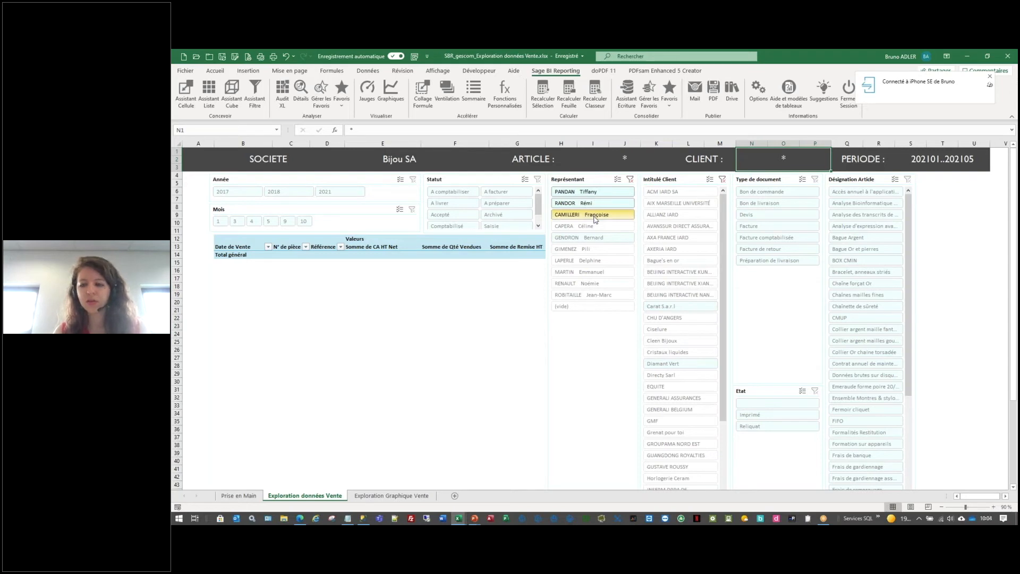
{"action": "left_click", "coordinate": [622, 382]}
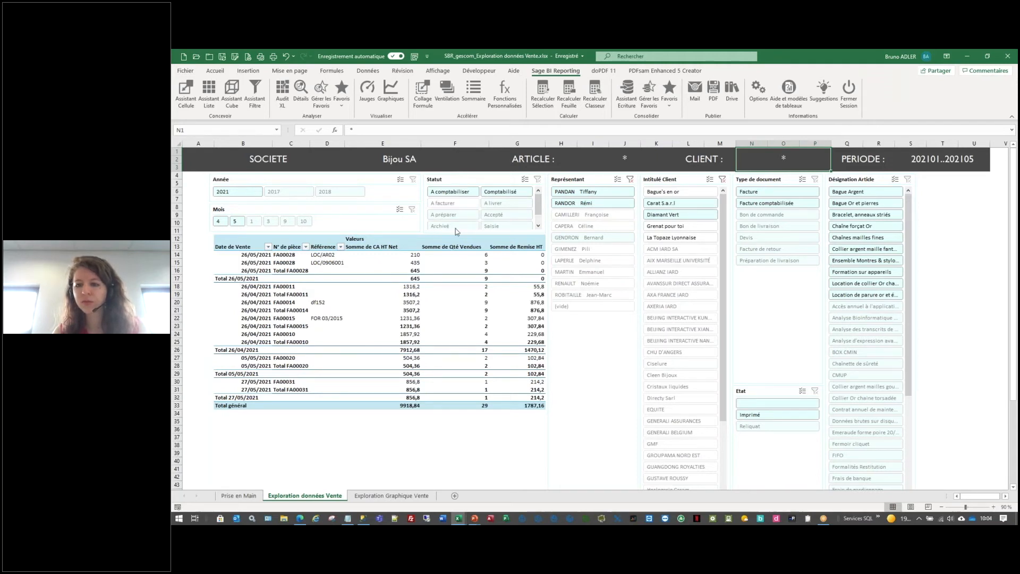
{"action": "left_click", "coordinate": [504, 225]}
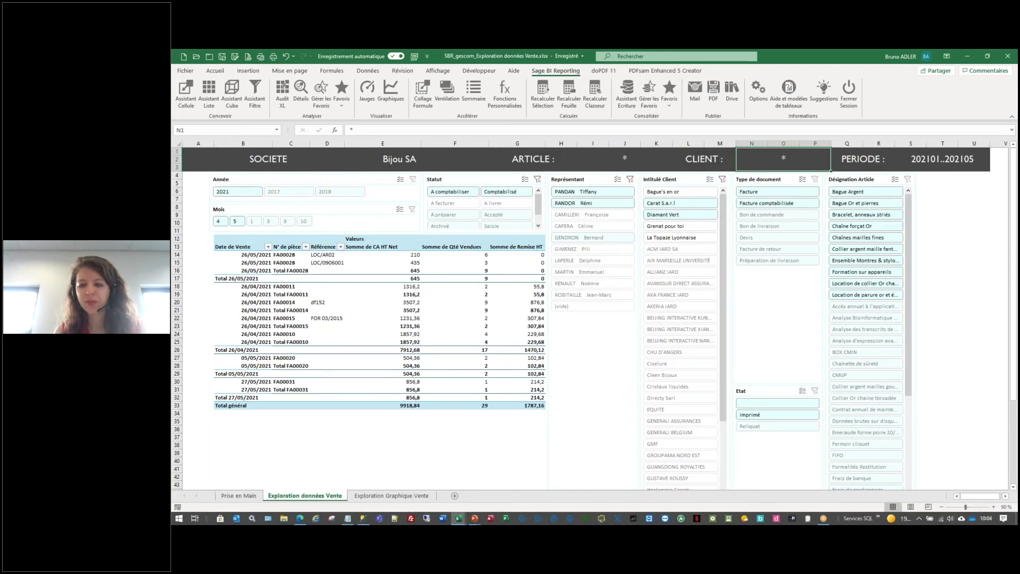
{"action": "left_click", "coordinate": [765, 260]}
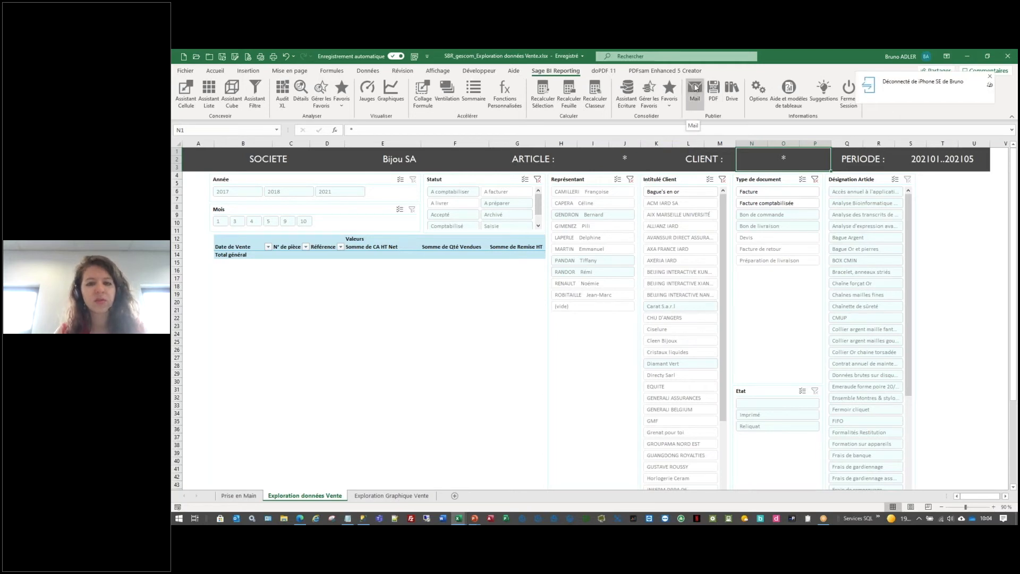
- View the Disque Virtuel storage folders for this workbook, expanding Public and Comptabilité, and leave without saving
{"action": "left_click", "coordinate": [732, 99]}
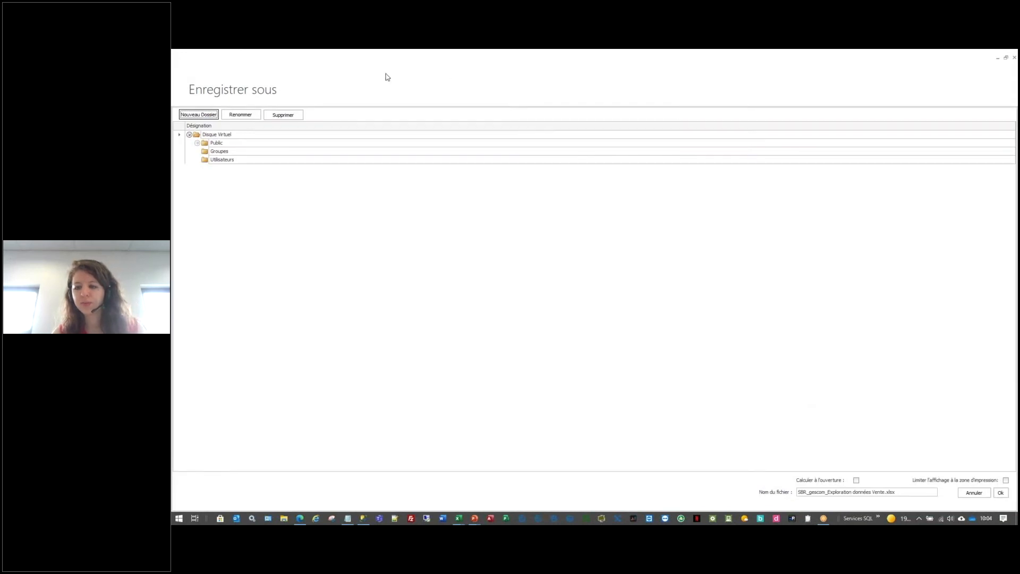
{"action": "left_click", "coordinate": [197, 143]}
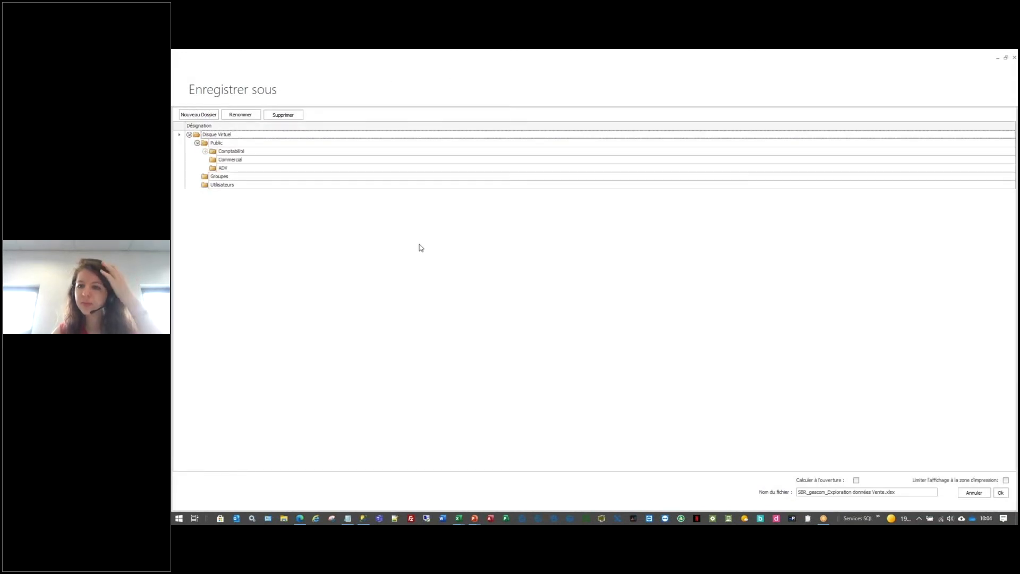
{"action": "left_click", "coordinate": [205, 153]}
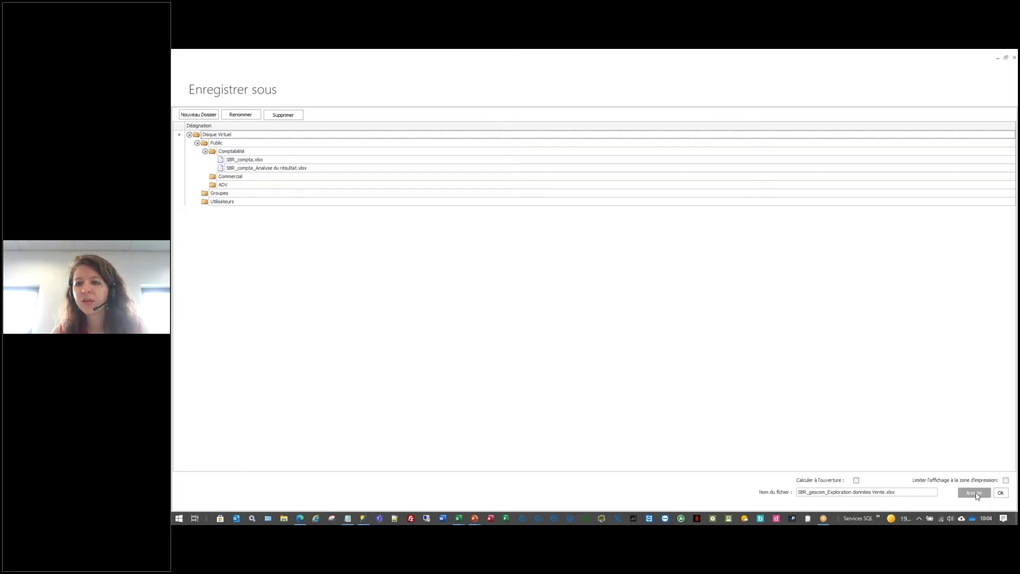
{"action": "left_click", "coordinate": [974, 492]}
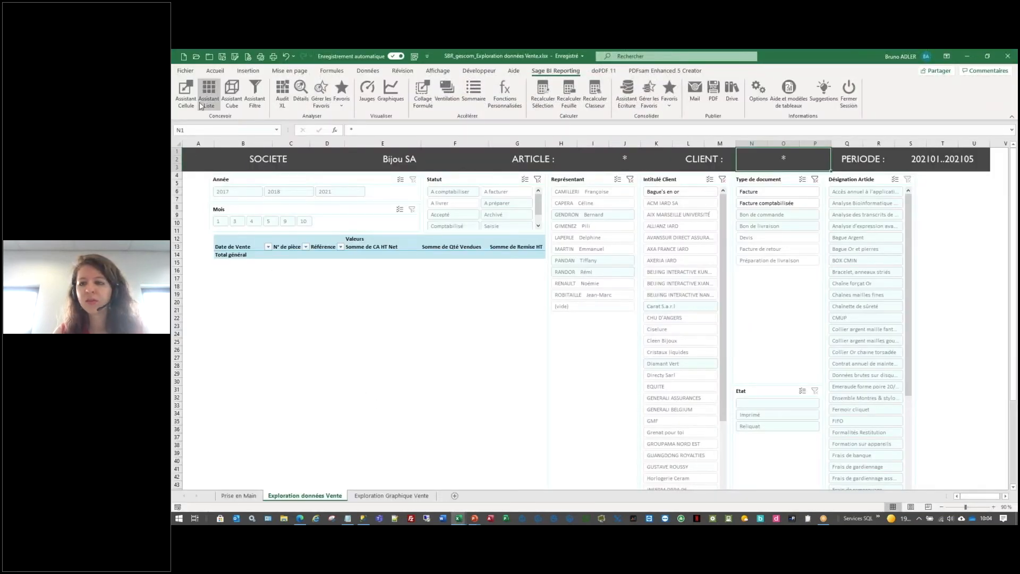
- Open SBR_compta.xlsx from the Public > Comptabilité folder of the Sage BI Reporting document library
{"action": "left_click", "coordinate": [197, 58]}
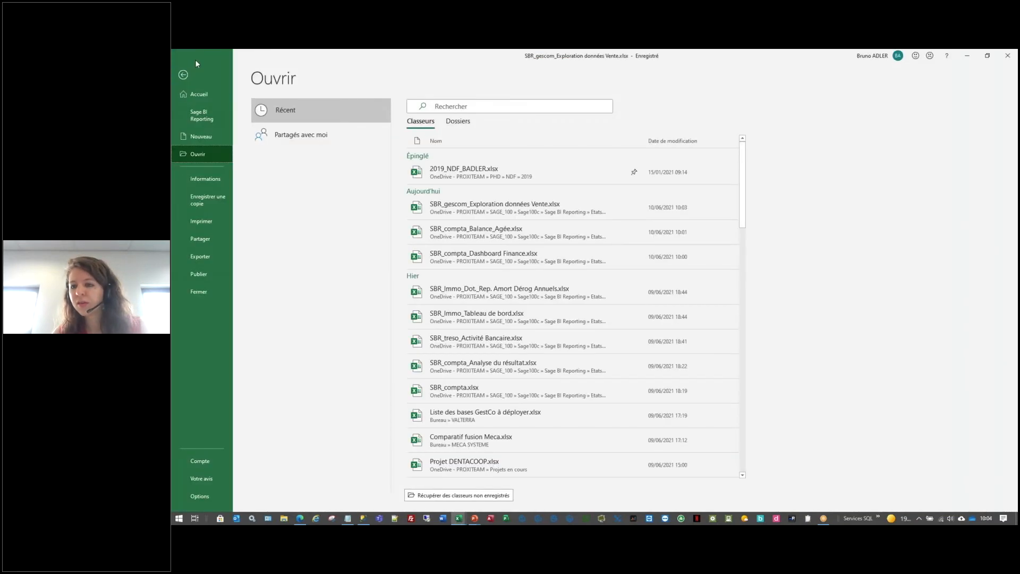
{"action": "left_click", "coordinate": [192, 118]}
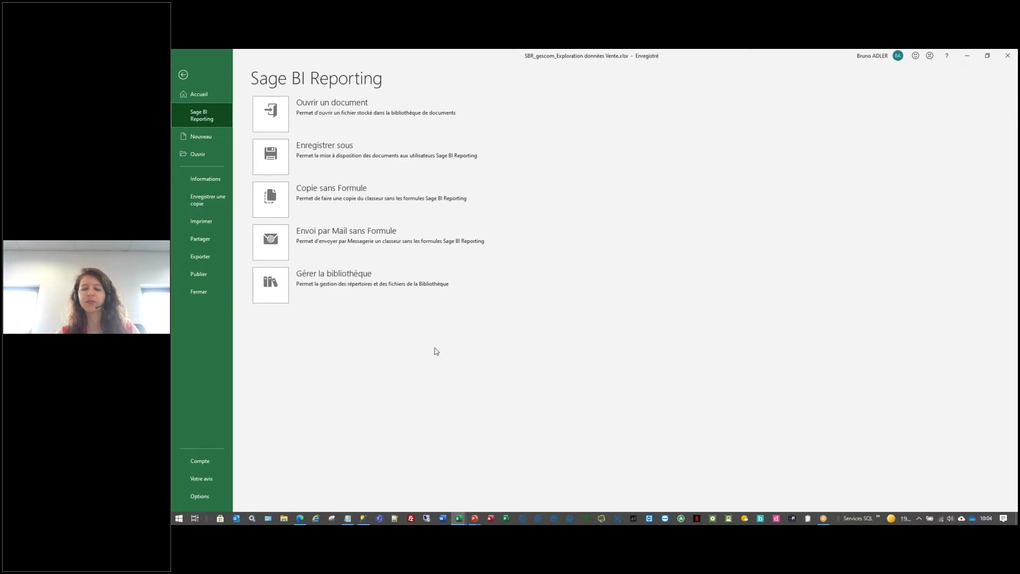
{"action": "left_click", "coordinate": [267, 114]}
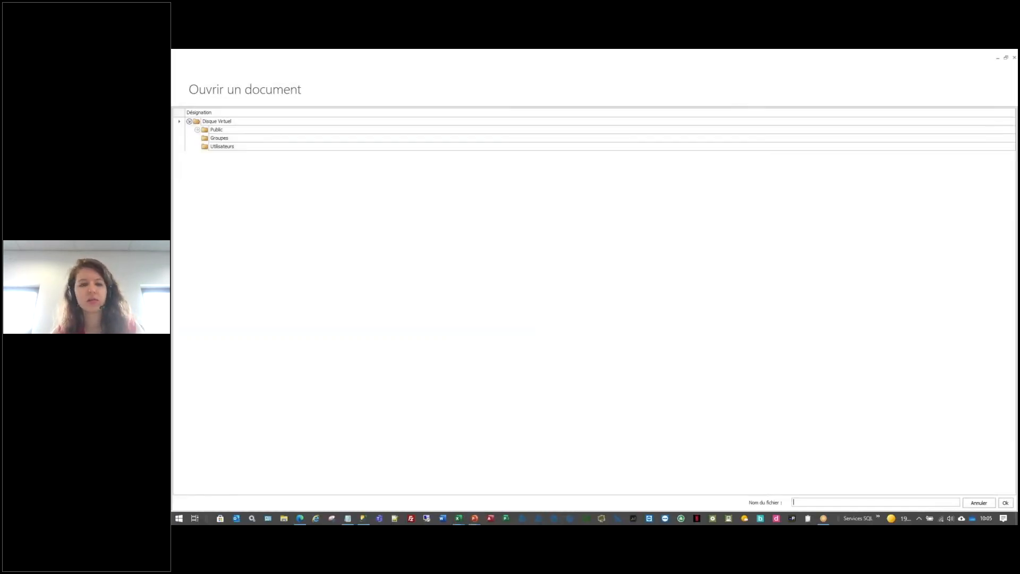
{"action": "left_click", "coordinate": [197, 130]}
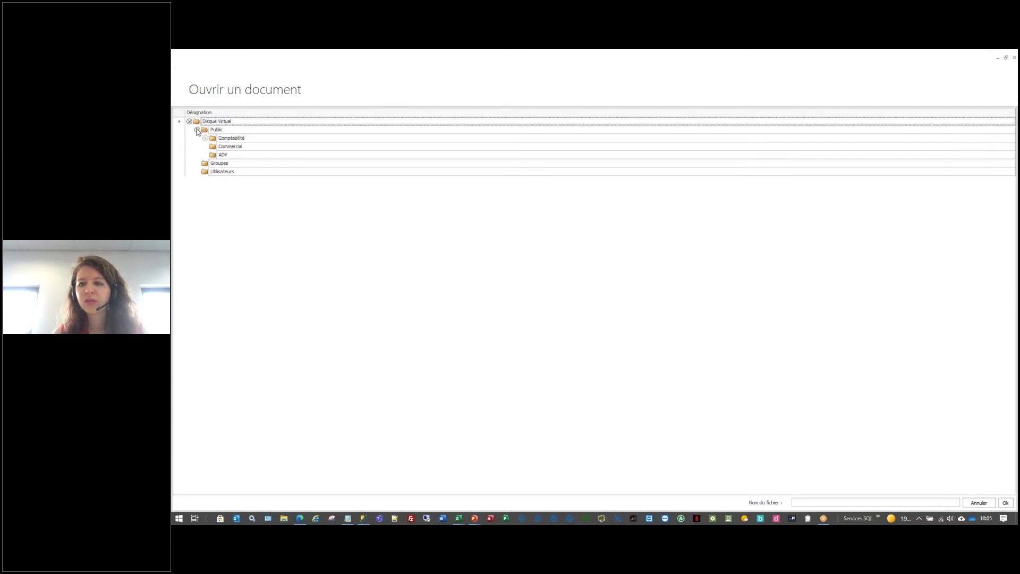
{"action": "double_click", "coordinate": [238, 139]}
{"action": "left_click", "coordinate": [241, 147]}
{"action": "left_click", "coordinate": [1005, 503]}
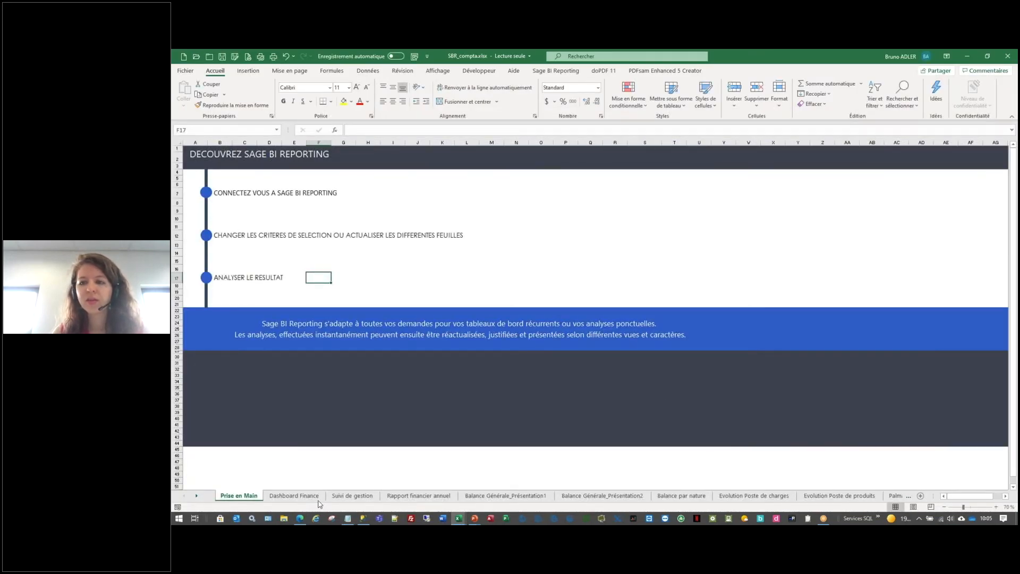
- Look at the Dashboard Finance sheet, and set the year of the Suivi de gestion report to 2019
{"action": "left_click", "coordinate": [293, 495]}
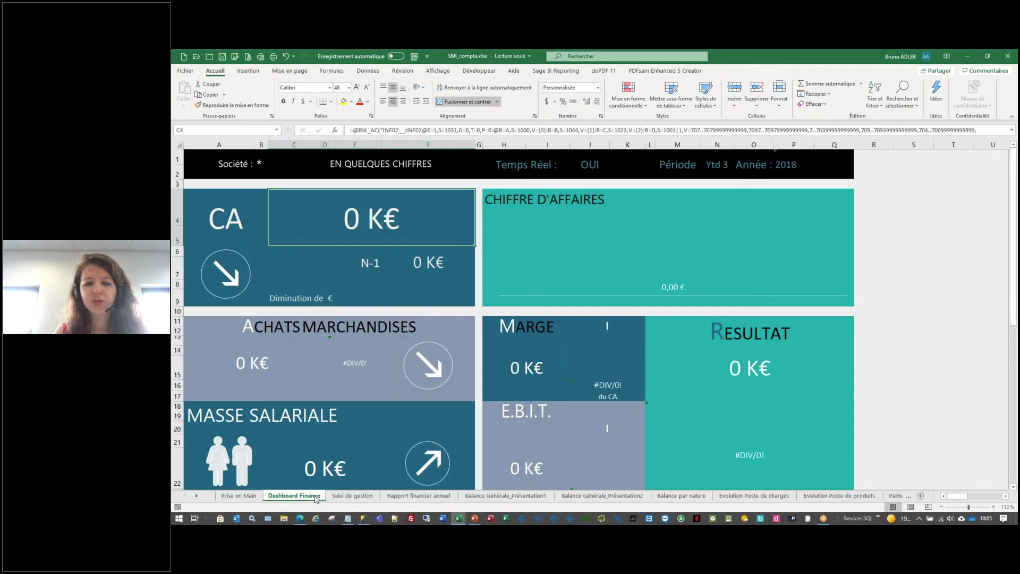
{"action": "left_click", "coordinate": [353, 495]}
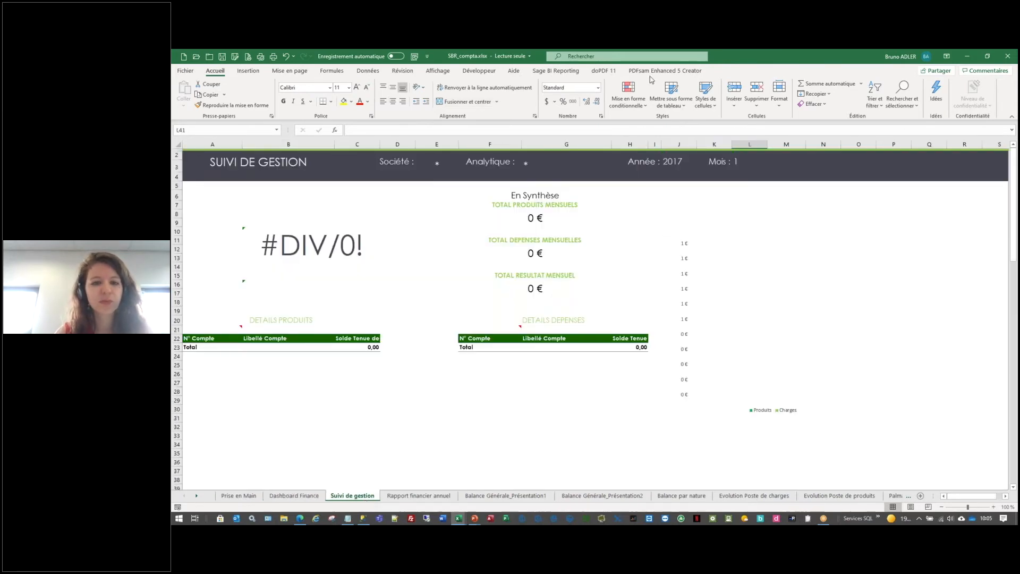
{"action": "left_click", "coordinate": [670, 165]}
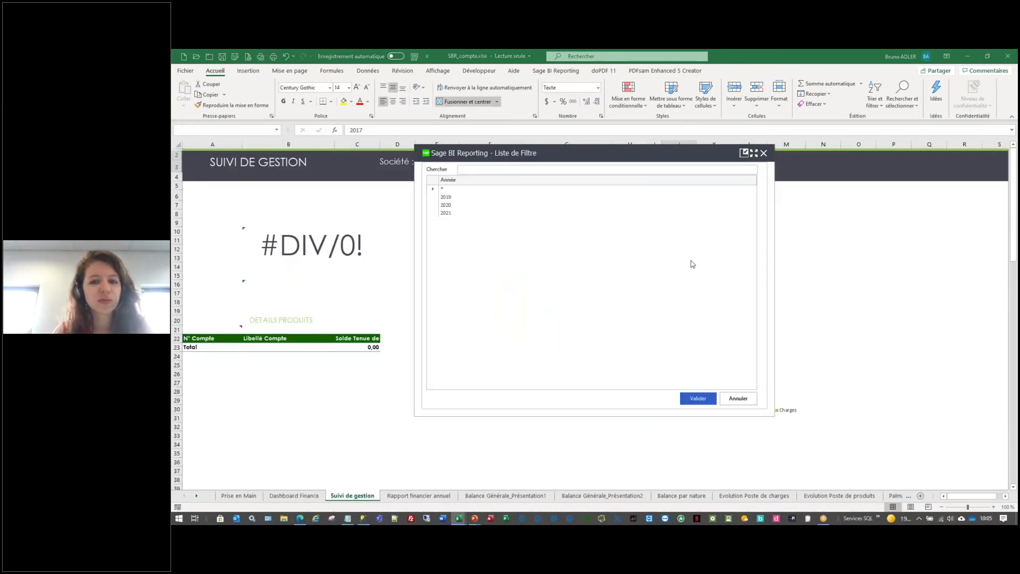
{"action": "left_click", "coordinate": [454, 205]}
{"action": "left_click", "coordinate": [457, 197]}
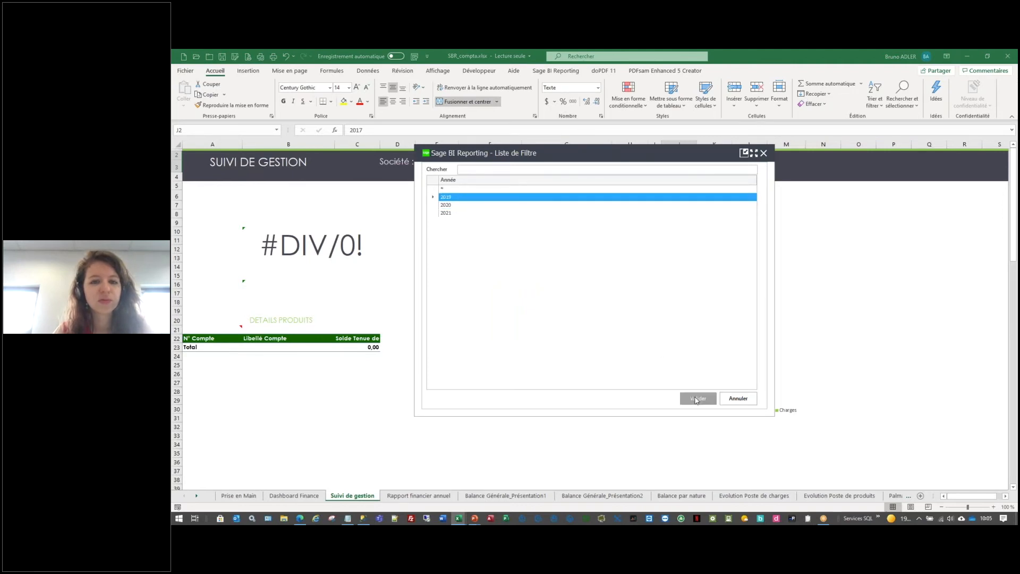
{"action": "left_click", "coordinate": [698, 398]}
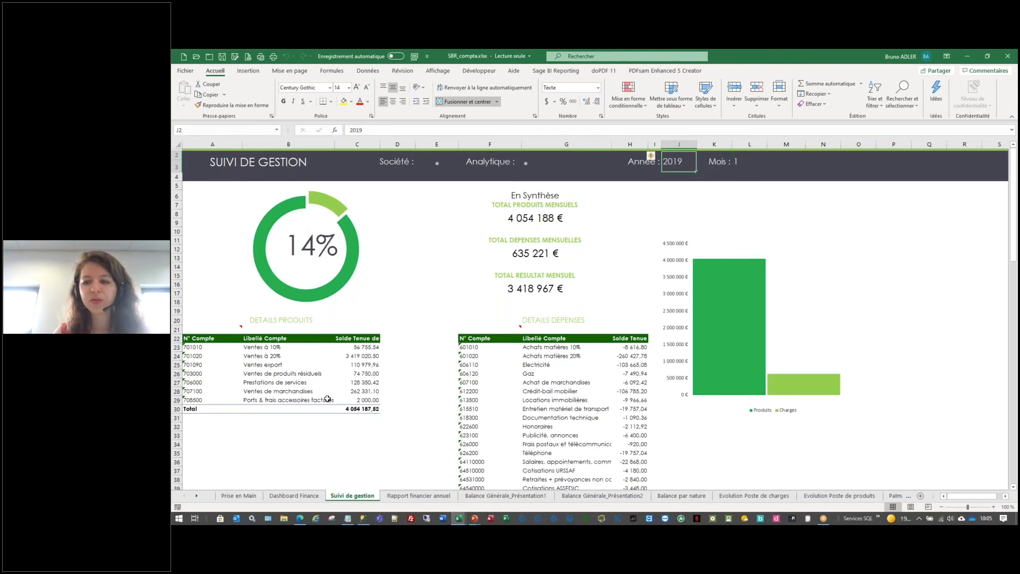
{"action": "left_click", "coordinate": [543, 210]}
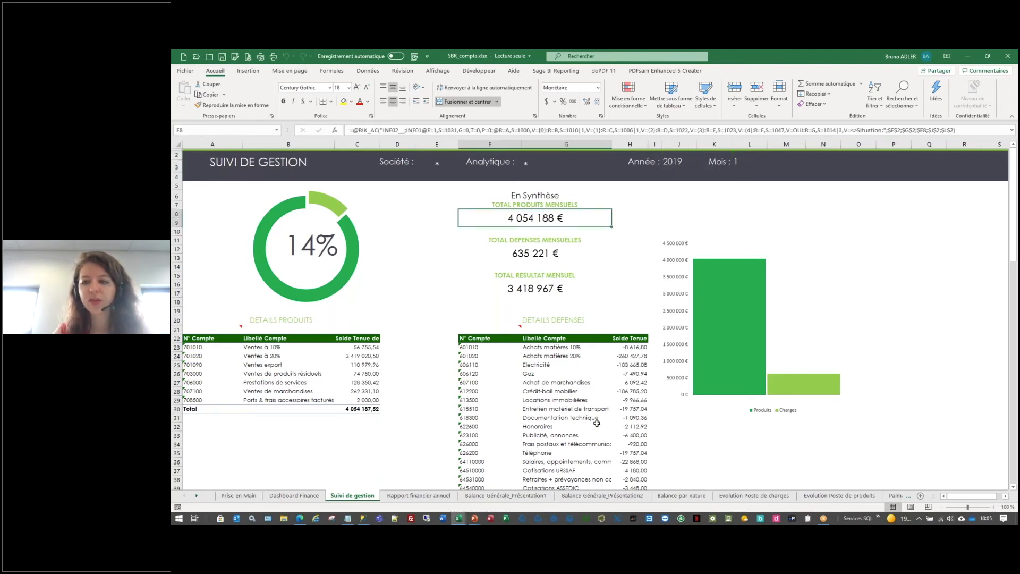
{"action": "scroll", "coordinate": [596, 417], "scroll_direction": "down", "scroll_amount": 2}
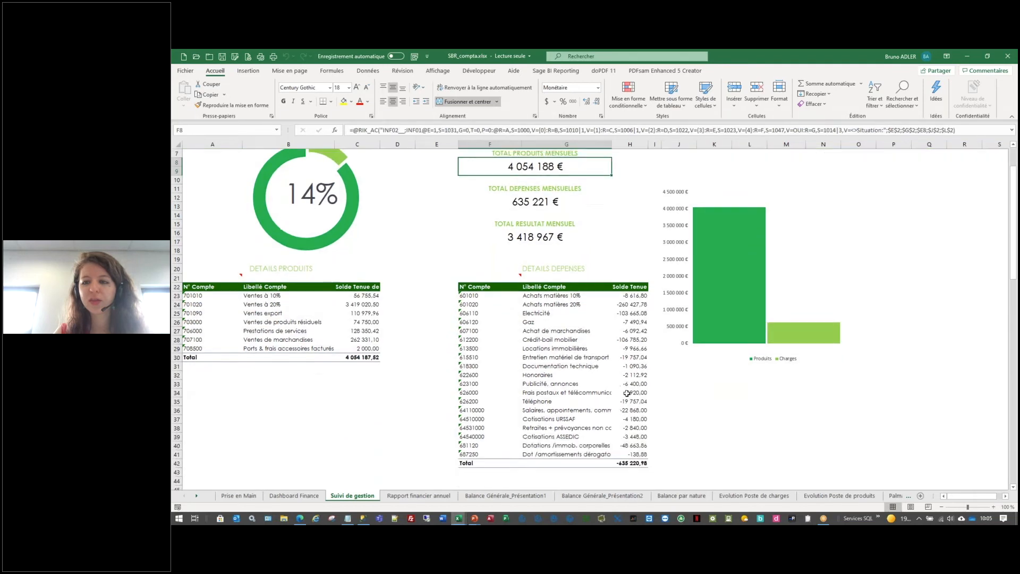
- Set the year of the Rapport financier annuel report to 2019
{"action": "left_click", "coordinate": [428, 497]}
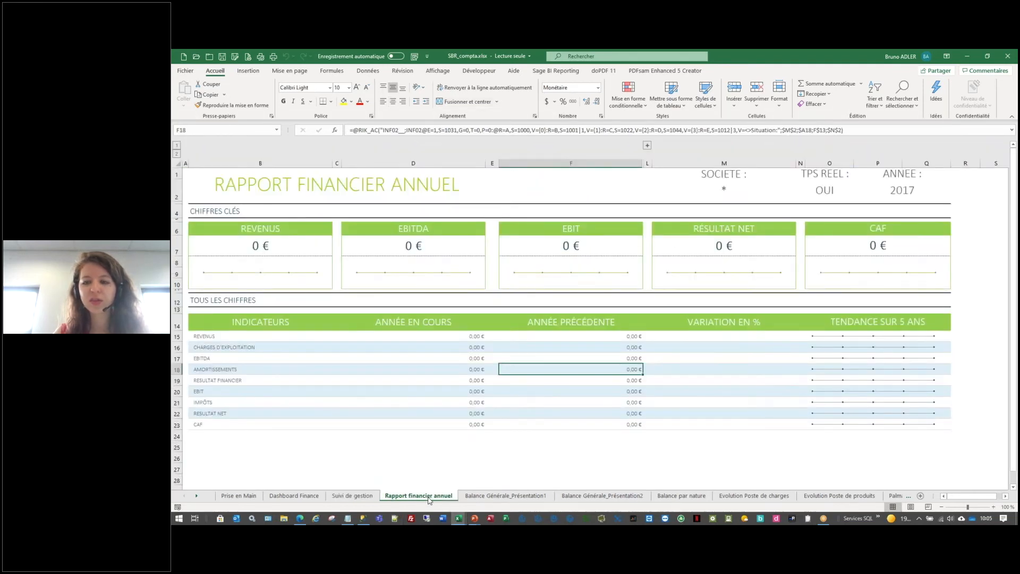
{"action": "double_click", "coordinate": [906, 191]}
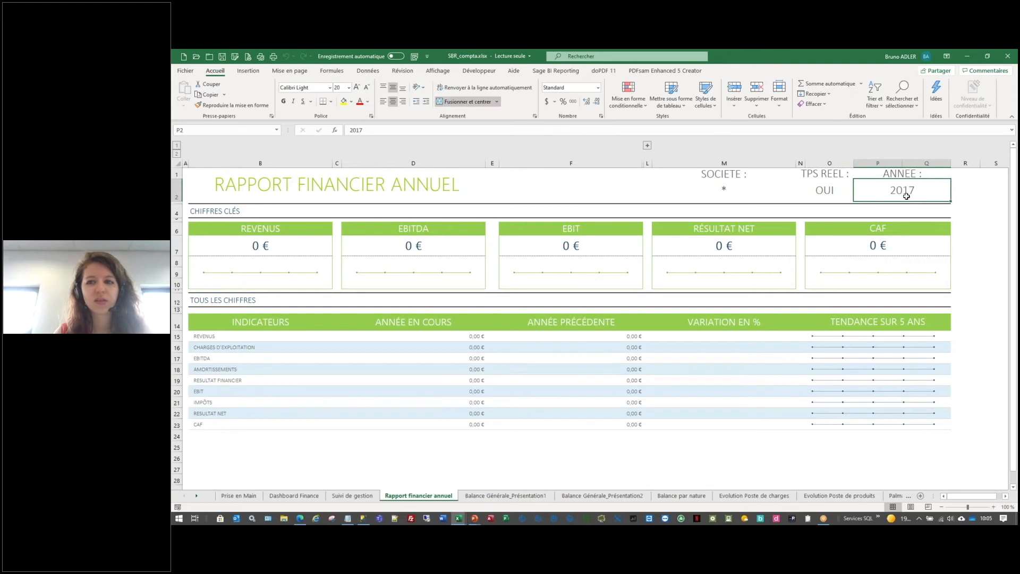
{"action": "left_click", "coordinate": [917, 191]}
{"action": "key", "text": "BackSpace"}
{"action": "type", "text": "9"}
{"action": "key", "text": "Return"}
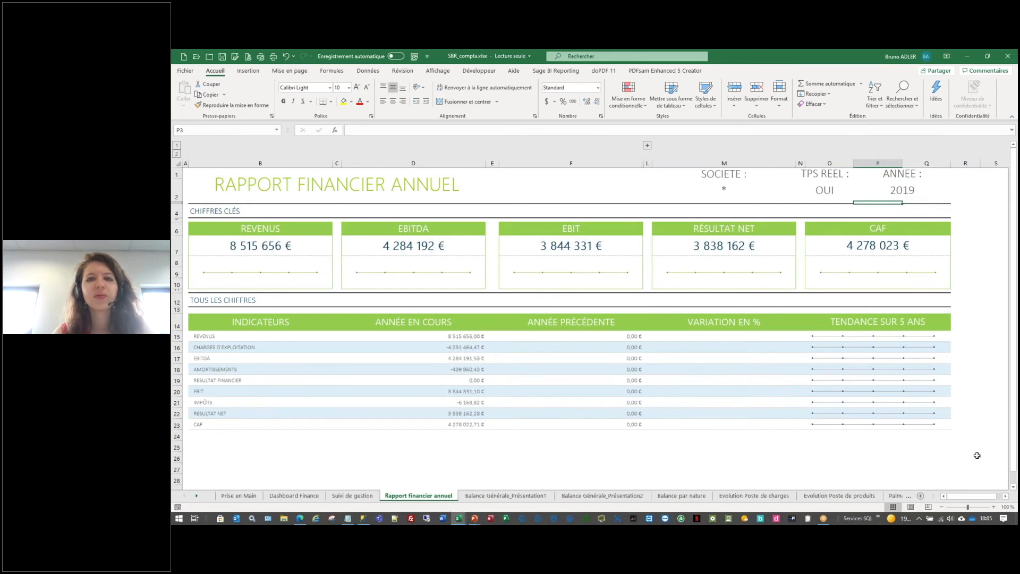
- Set Période N on the Balance Générale_Présentation1 sheet to the range 201901 to 201912
{"action": "left_click", "coordinate": [544, 496]}
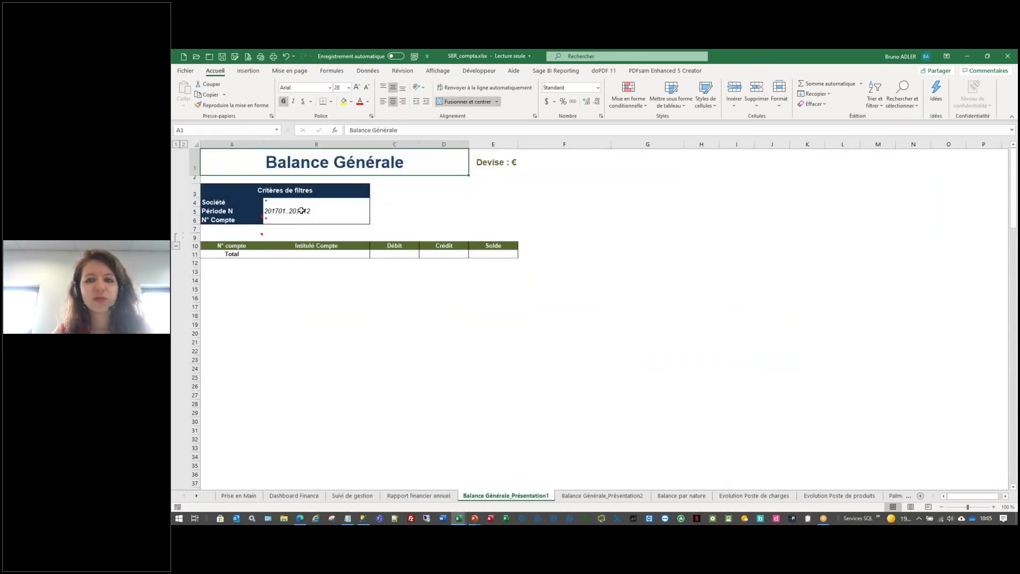
{"action": "double_click", "coordinate": [346, 211]}
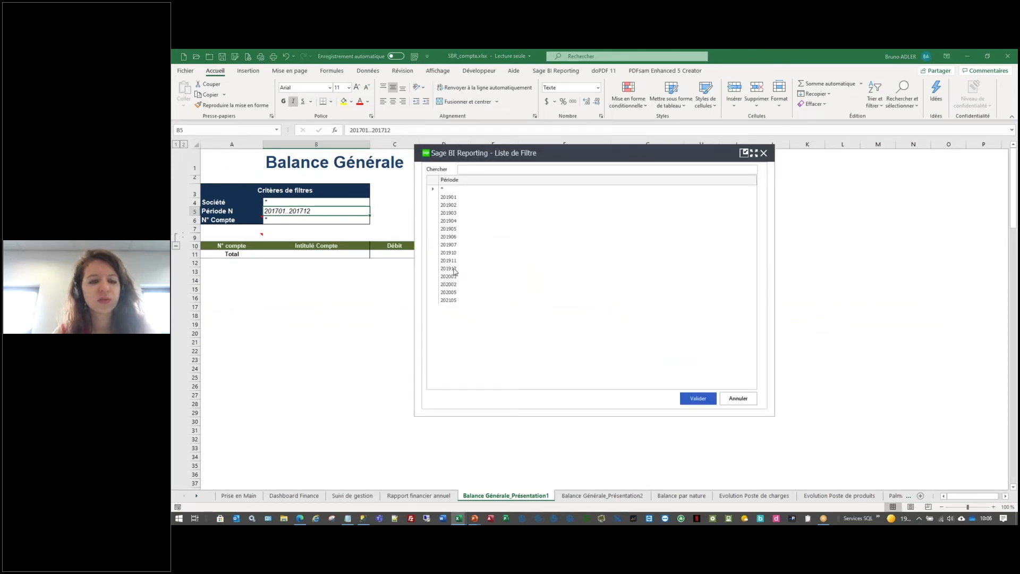
{"action": "left_click", "coordinate": [448, 269]}
{"action": "left_click", "coordinate": [454, 197], "text": "shift"}
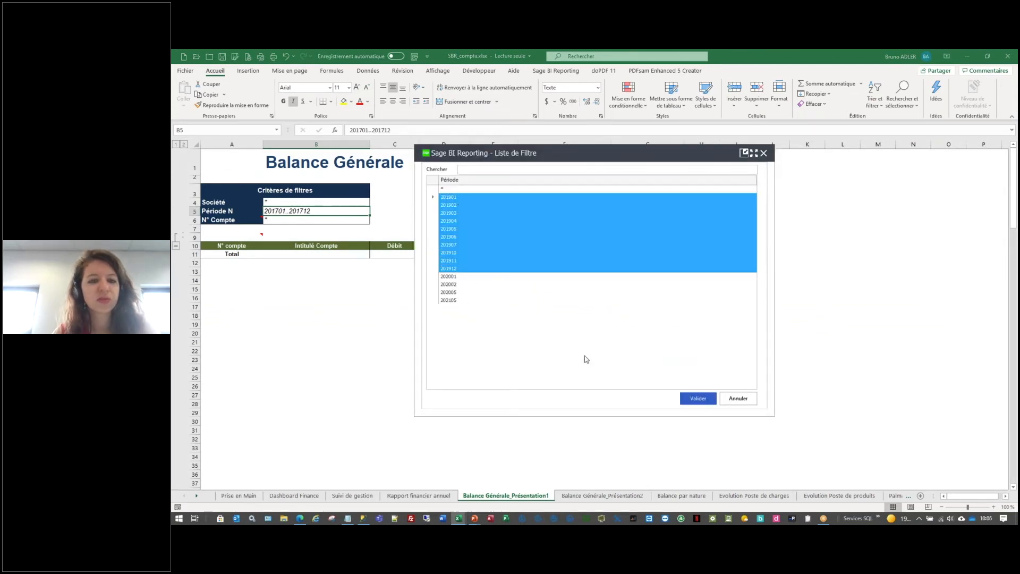
{"action": "left_click", "coordinate": [696, 398]}
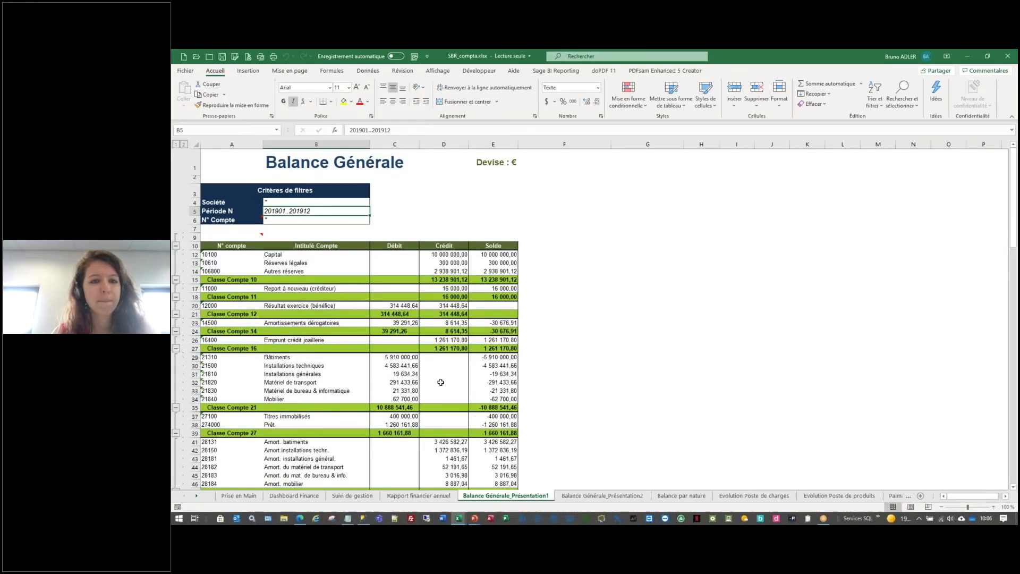
- Collapse the general balance to one total row per Classe Compte and look through the totals
{"action": "scroll", "coordinate": [441, 378], "scroll_direction": "down", "scroll_amount": 3}
{"action": "scroll", "coordinate": [461, 366], "scroll_direction": "up", "scroll_amount": 3}
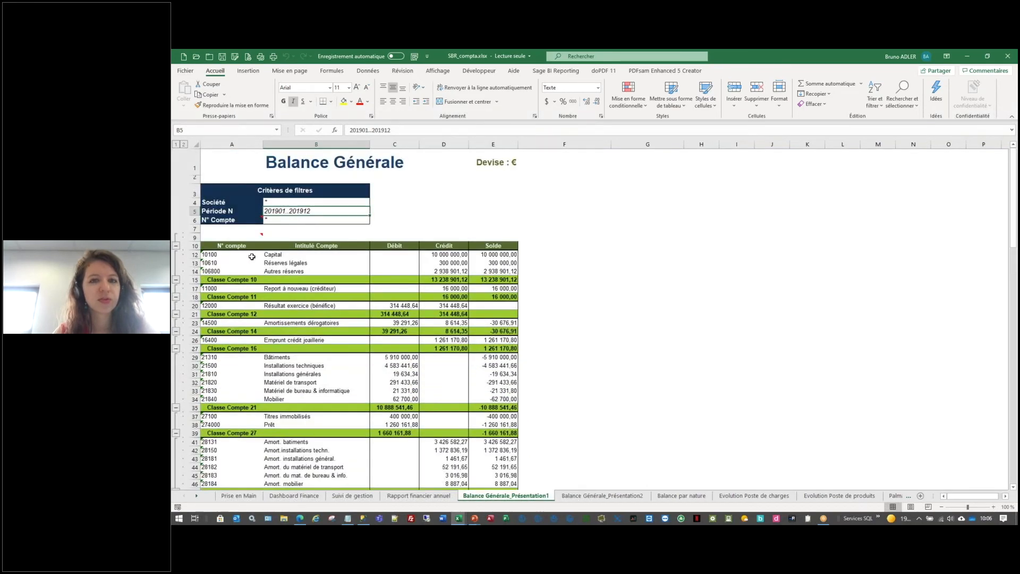
{"action": "left_click", "coordinate": [176, 246]}
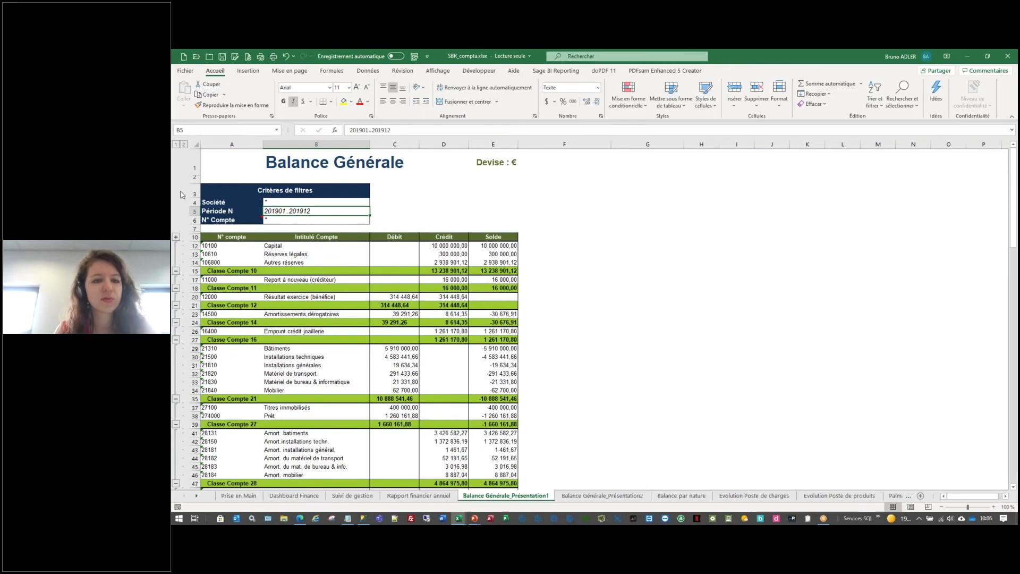
{"action": "left_click", "coordinate": [176, 145]}
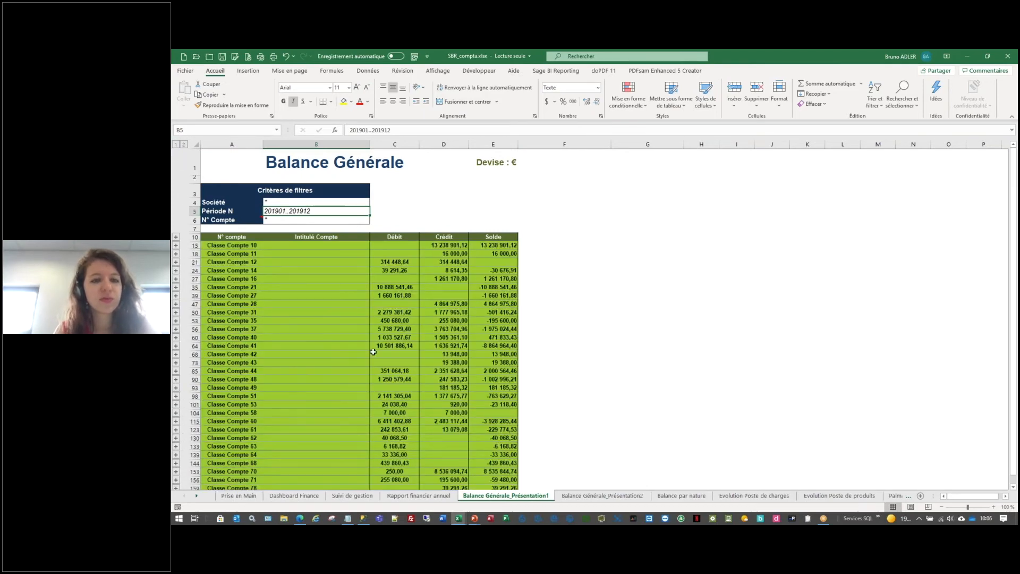
{"action": "scroll", "coordinate": [371, 355], "scroll_direction": "down", "scroll_amount": 4}
{"action": "scroll", "coordinate": [370, 357], "scroll_direction": "up", "scroll_amount": 5}
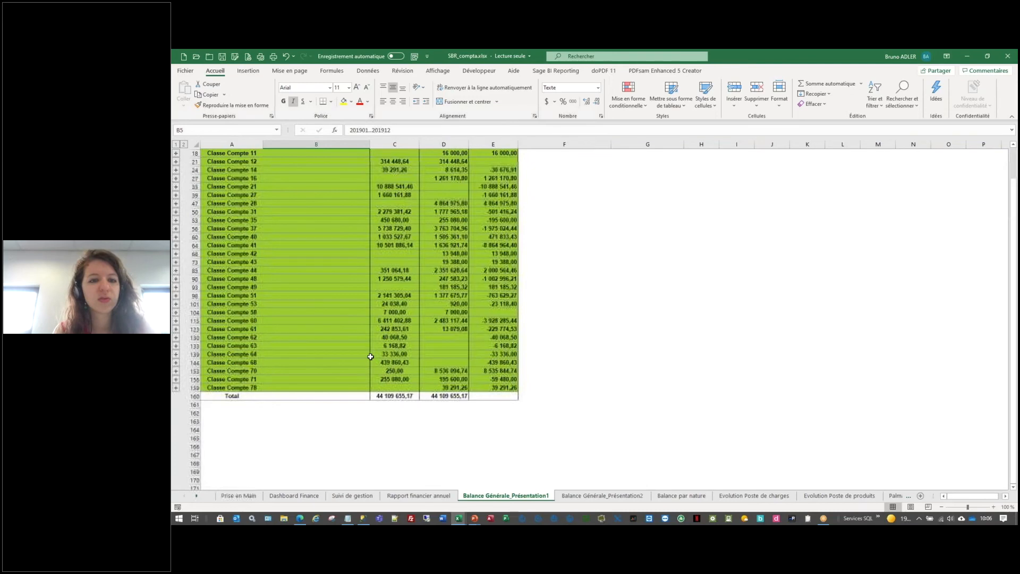
- Look at Balance Générale_Présentation2, then set the year on the Balance par nature sheet to 2019 and select its 2019 and 2018 columns
{"action": "left_click", "coordinate": [602, 495]}
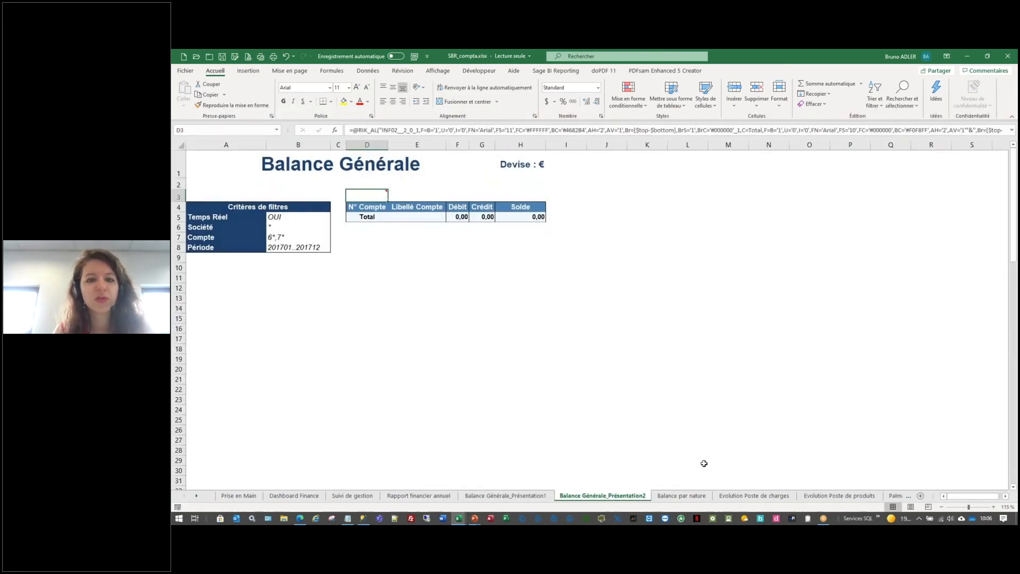
{"action": "left_click", "coordinate": [693, 497]}
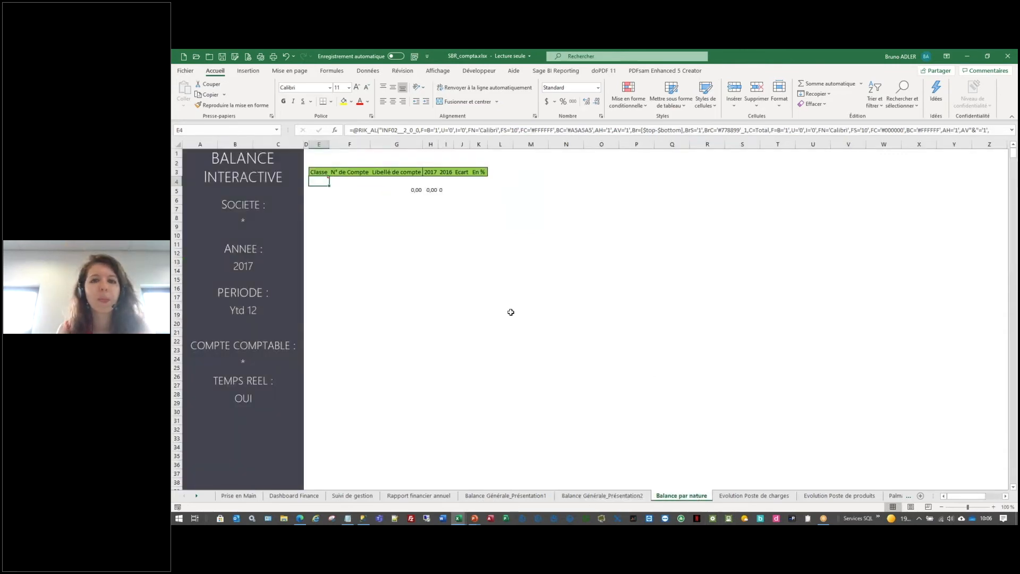
{"action": "double_click", "coordinate": [253, 268]}
{"action": "key", "text": "BackSpace"}
{"action": "type", "text": "9"}
{"action": "key", "text": "Return"}
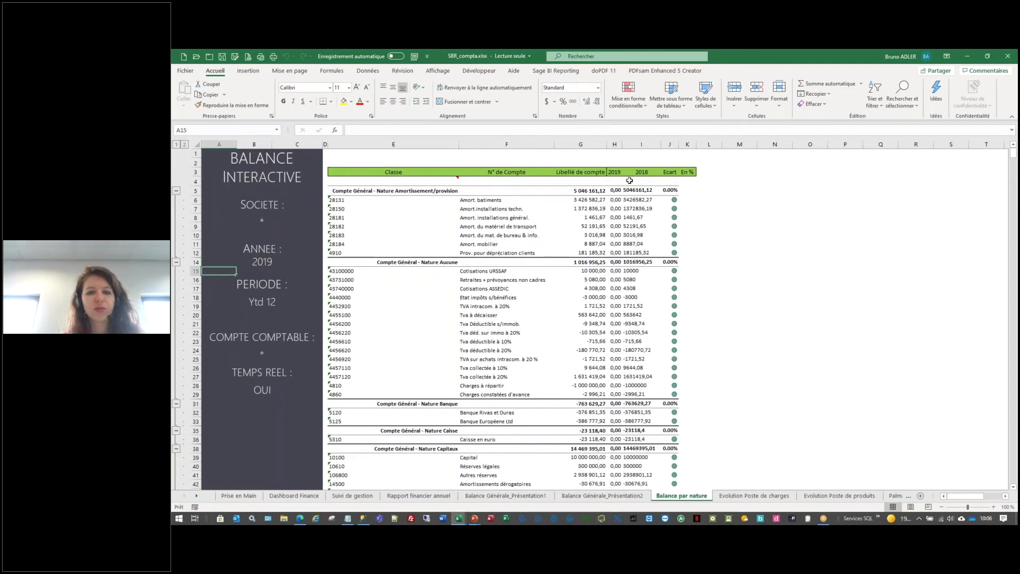
{"action": "left_click_drag", "start_coordinate": [614, 144], "coordinate": [641, 144]}
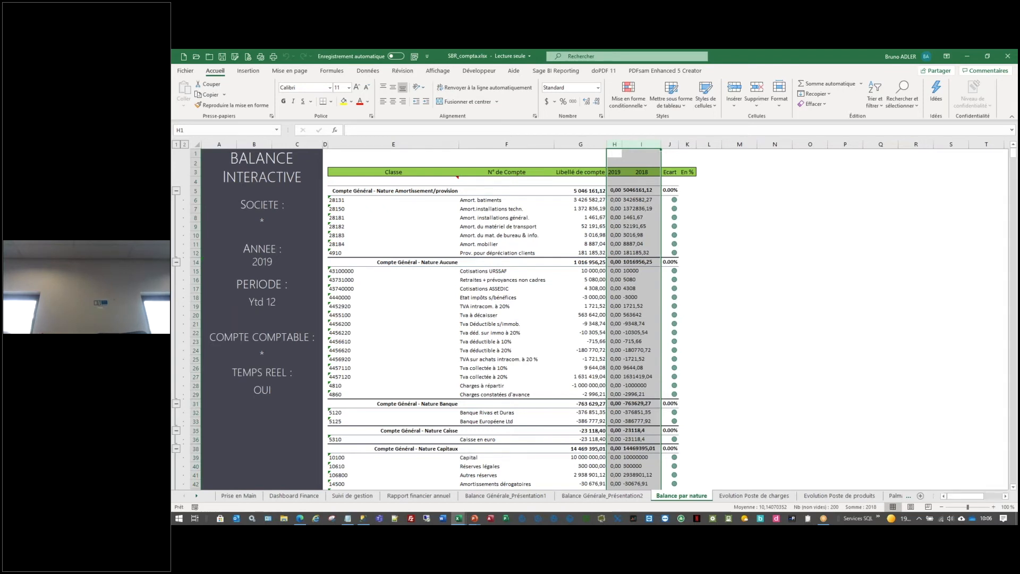
- View the Evolution Poste de charges sheet, and open SBR_compta_Palmarés Cptes de Charges.xlsx from the Etats standards Comptabilité folder
{"action": "left_click", "coordinate": [773, 498]}
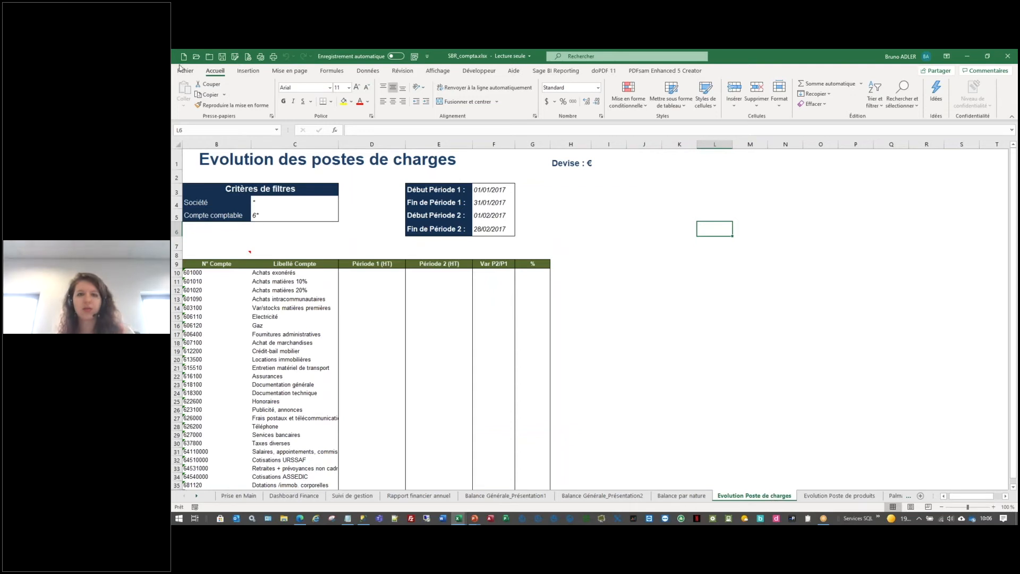
{"action": "left_click", "coordinate": [197, 56]}
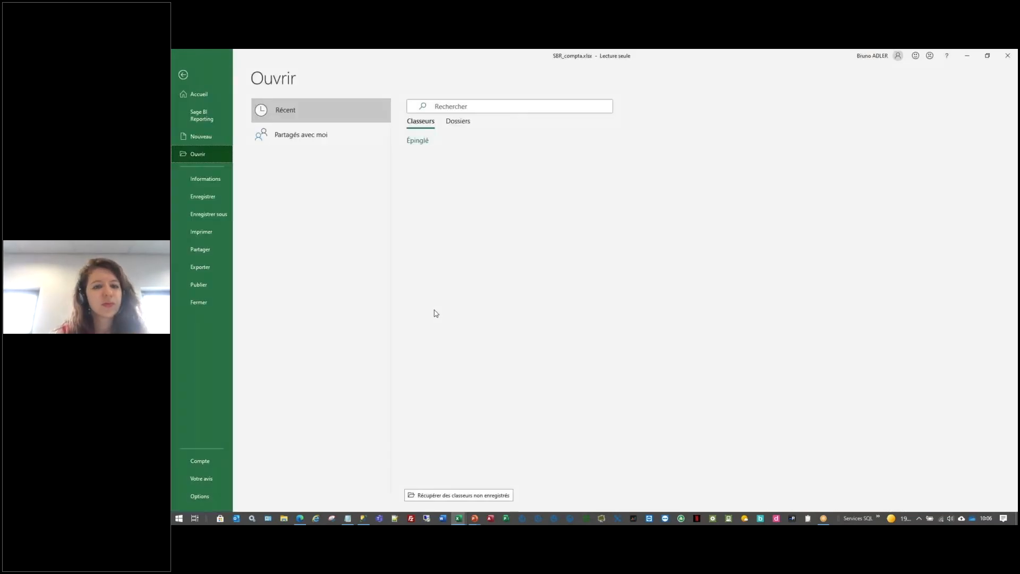
{"action": "left_click", "coordinate": [457, 121]}
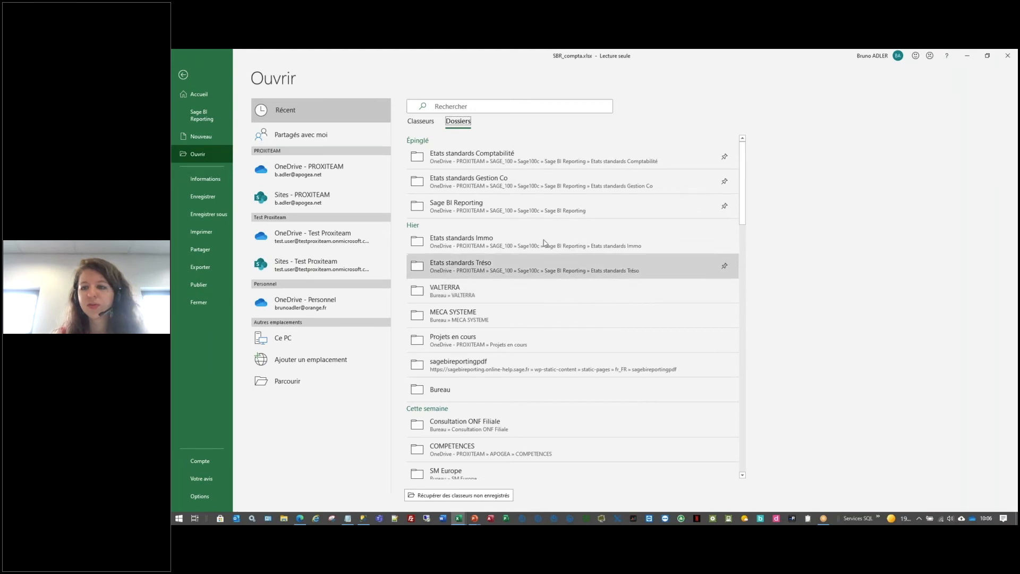
{"action": "left_click", "coordinate": [494, 211]}
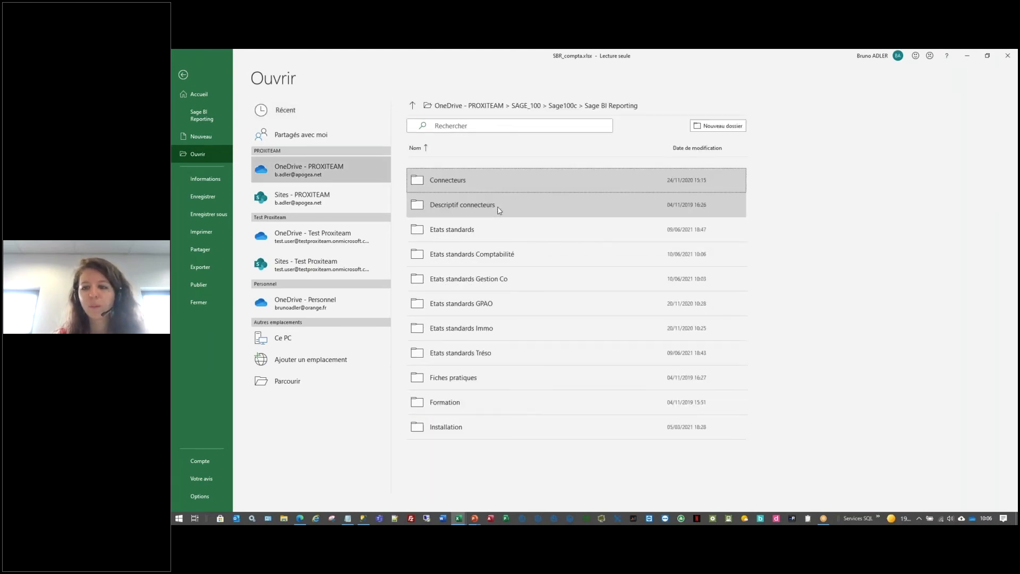
{"action": "left_click", "coordinate": [492, 259]}
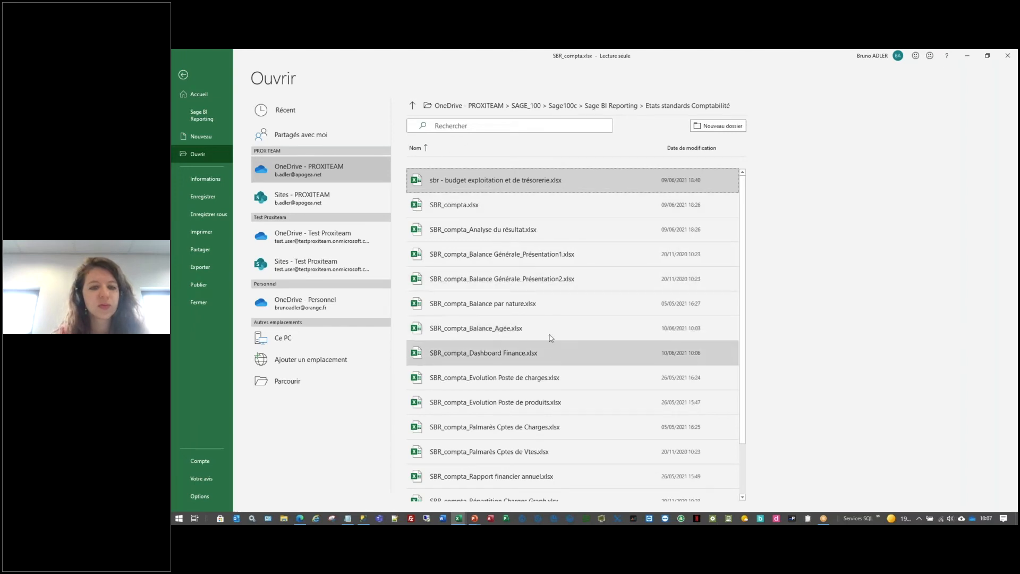
{"action": "scroll", "coordinate": [550, 336], "scroll_direction": "down", "scroll_amount": 3}
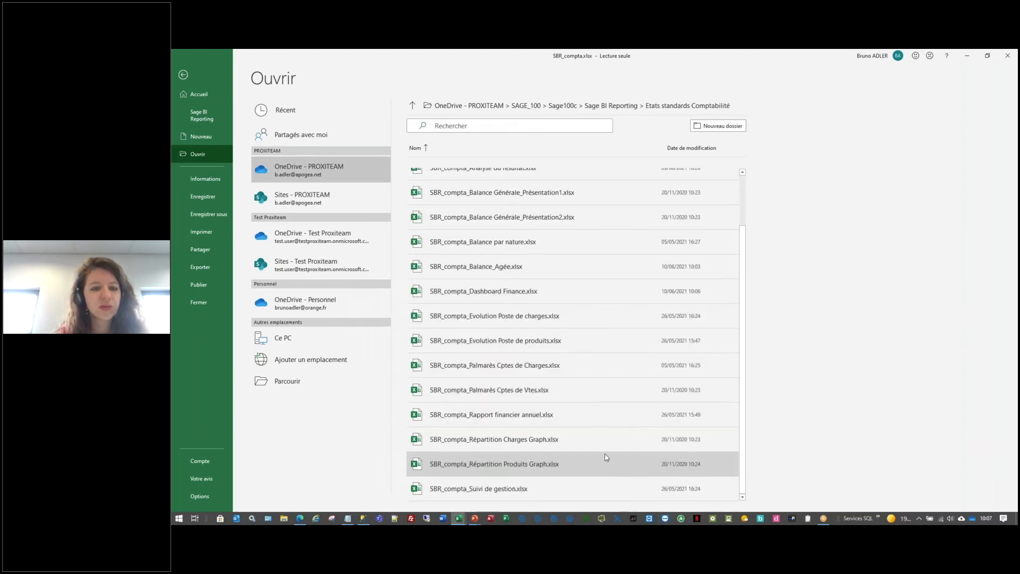
{"action": "left_click", "coordinate": [550, 374]}
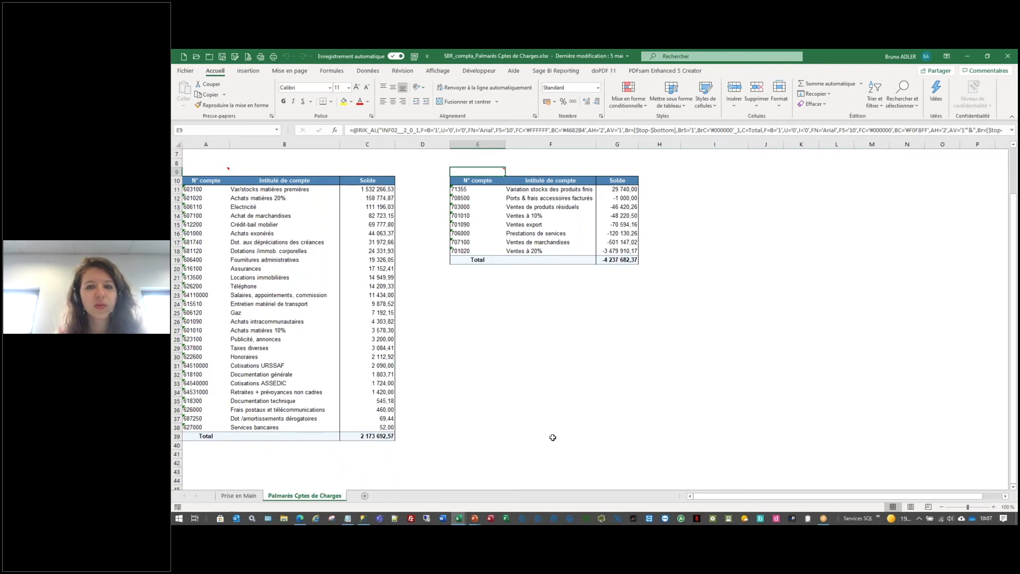
- Create a blank workbook and enter the row labels CA Ventes, Achats and Marge in cells B5 to B7
{"action": "left_click", "coordinate": [184, 56]}
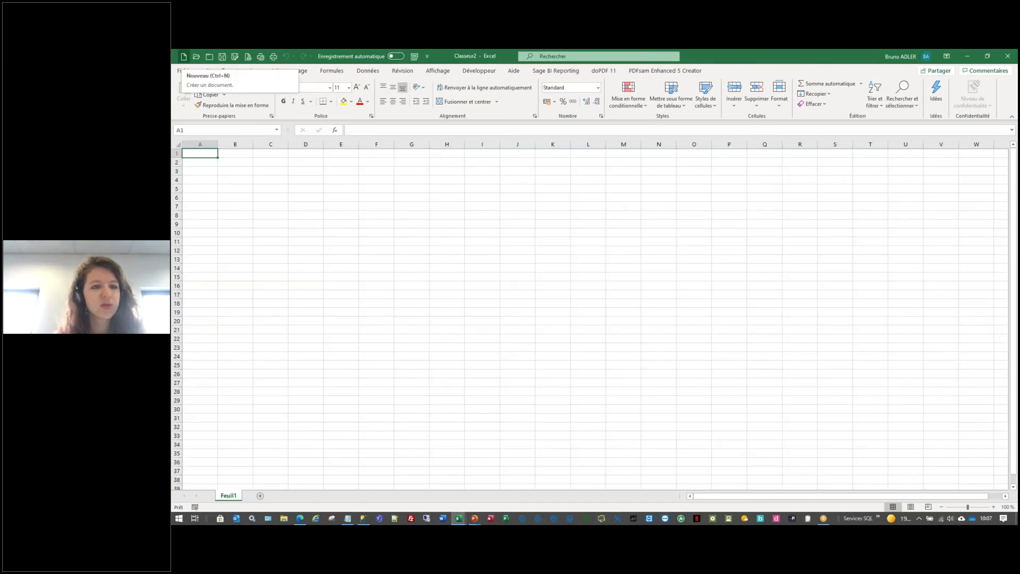
{"action": "left_click", "coordinate": [555, 71]}
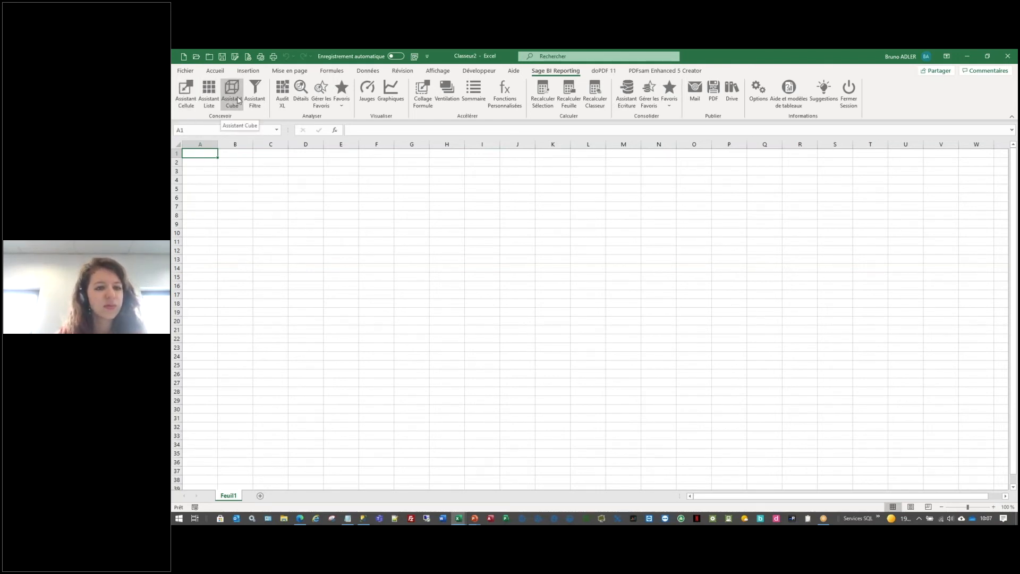
{"action": "left_click", "coordinate": [250, 191]}
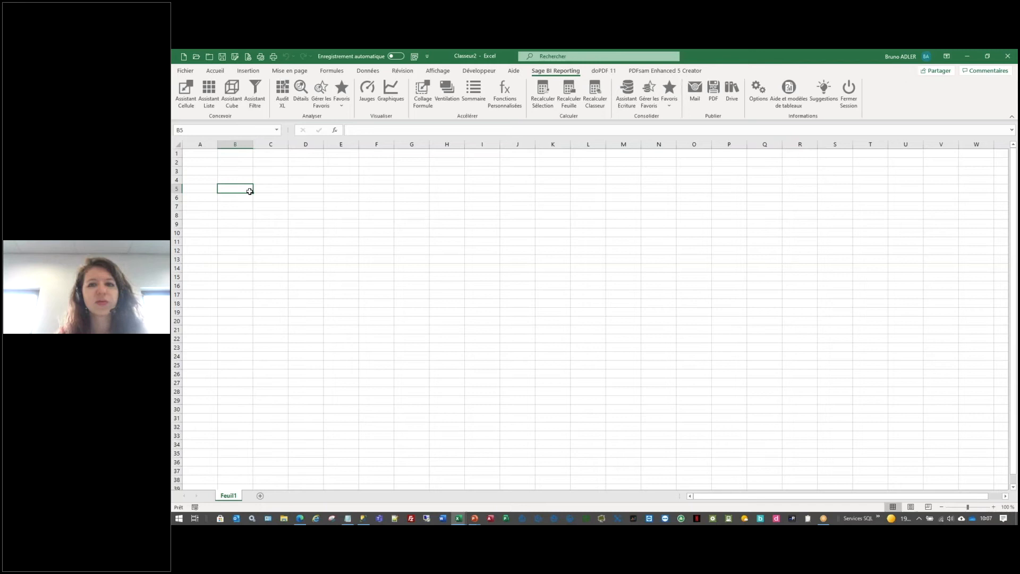
{"action": "type", "text": "CA Ventes"}
{"action": "key", "text": "Return"}
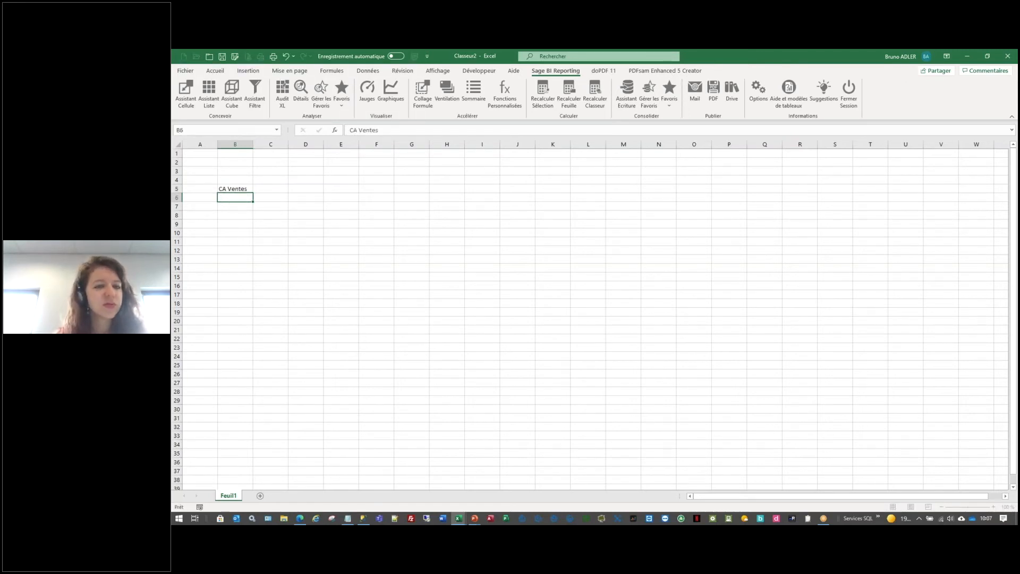
{"action": "type", "text": "Achats"}
{"action": "key", "text": "Return"}
{"action": "type", "text": "Marge"}
{"action": "key", "text": "Tab"}
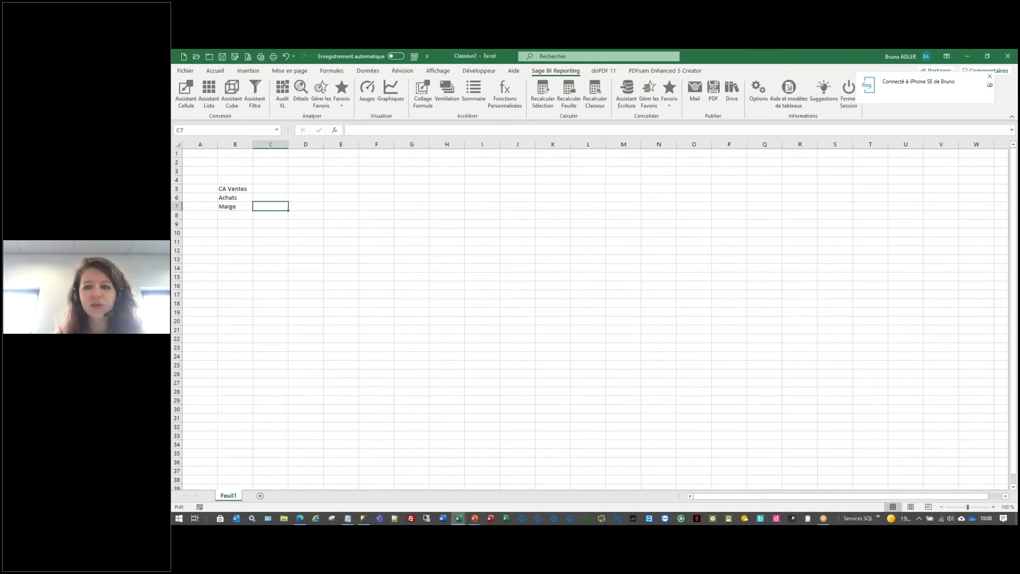
- Enter a Marge formula in C7 that references the CA Ventes cell C5
{"action": "type", "text": "="}
{"action": "left_click", "coordinate": [271, 188]}
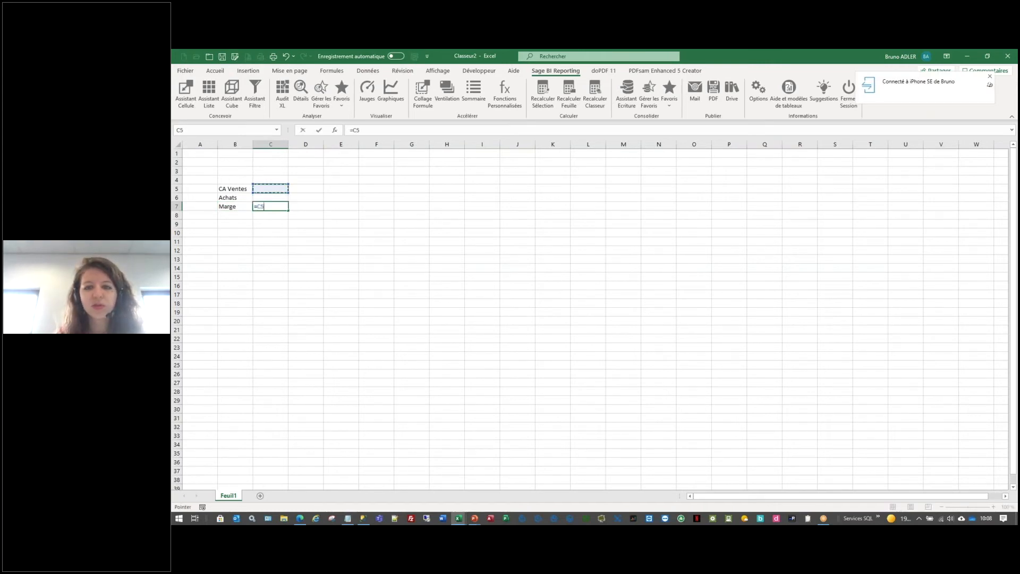
{"action": "key", "text": "Return"}
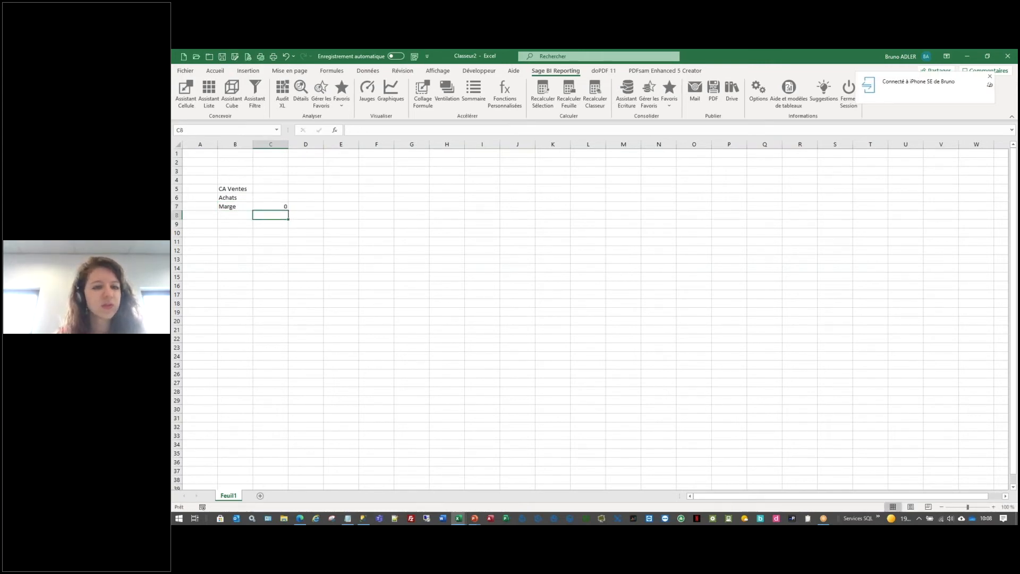
{"action": "key", "text": "Up"}
{"action": "key", "text": "Up"}
{"action": "key", "text": "Up"}
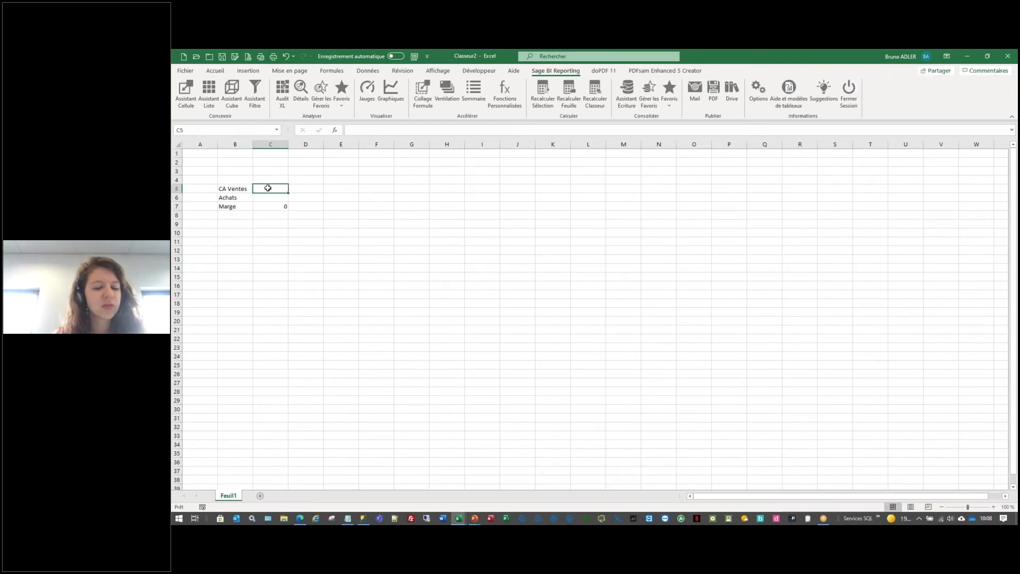
- Add the label Année in B1 and the year 2019 in C1
{"action": "left_click", "coordinate": [242, 153]}
{"action": "type", "text": "Année"}
{"action": "key", "text": "Tab"}
{"action": "type", "text": "2019"}
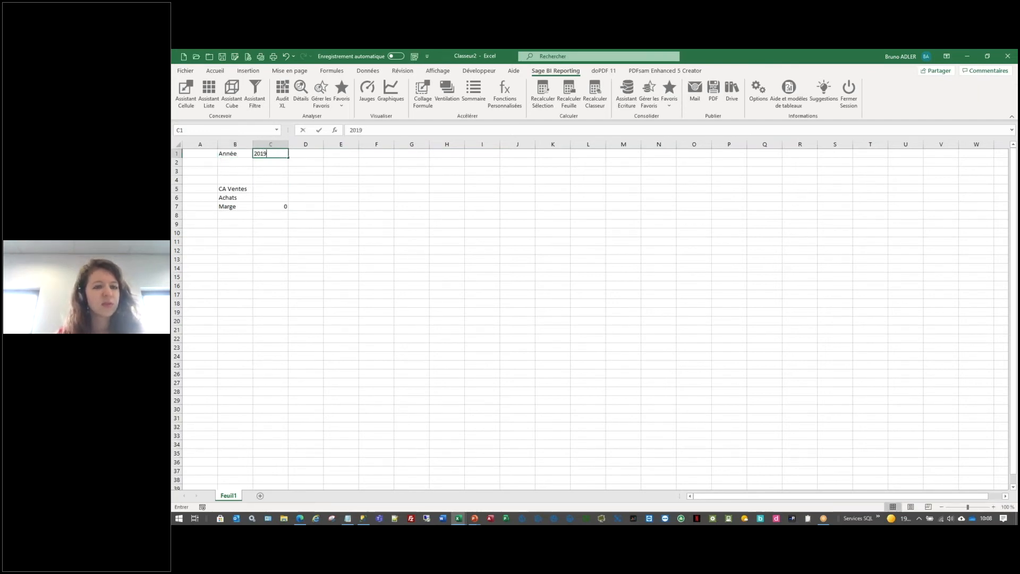
{"action": "left_click", "coordinate": [281, 179]}
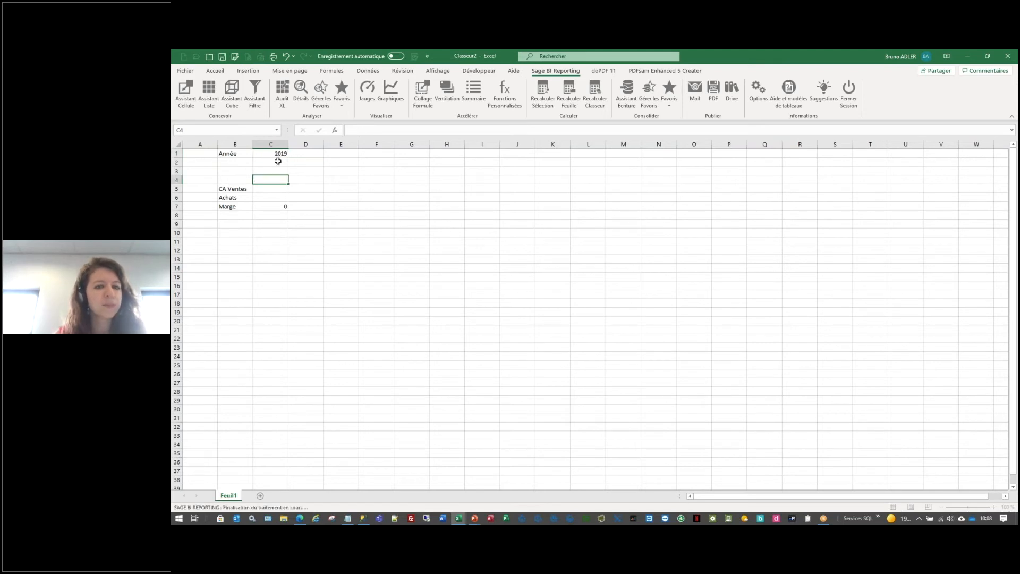
- Start the Assistant Cellule for the CA Ventes cell C5 with the Ecritures Générales model of Sage 100cloud Comptabilité as source
{"action": "left_click", "coordinate": [275, 189]}
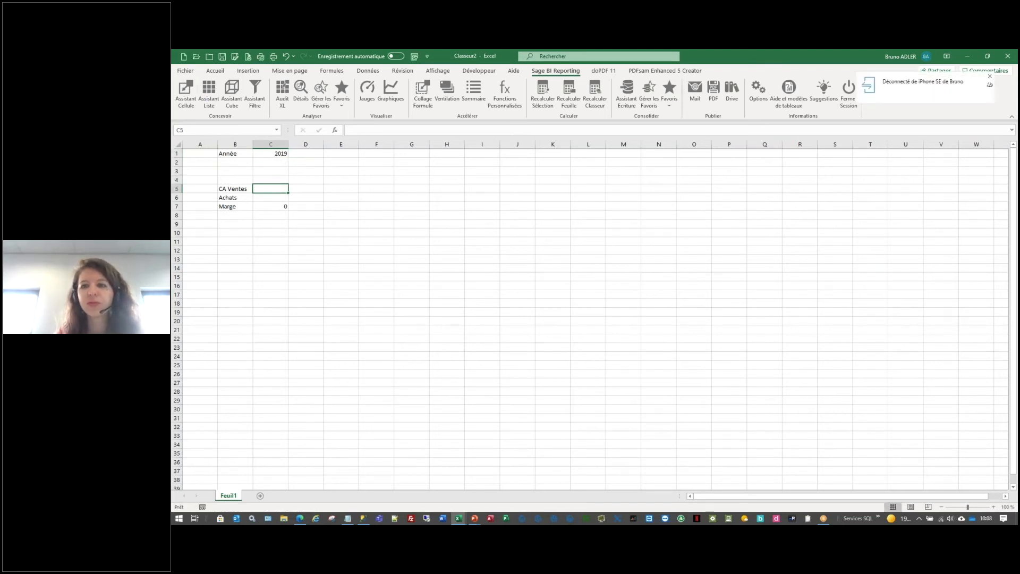
{"action": "left_click", "coordinate": [187, 92]}
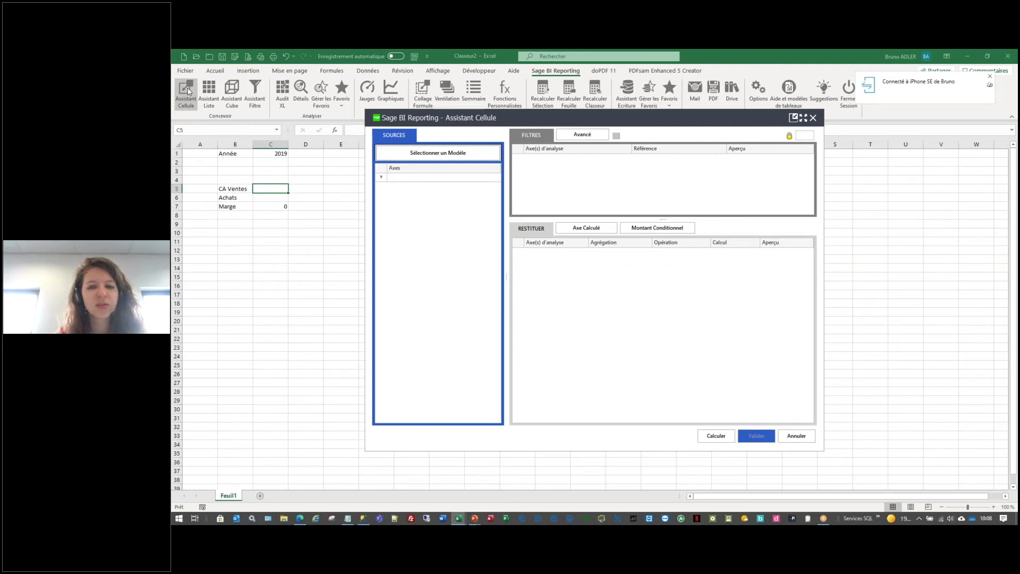
{"action": "left_click", "coordinate": [404, 155]}
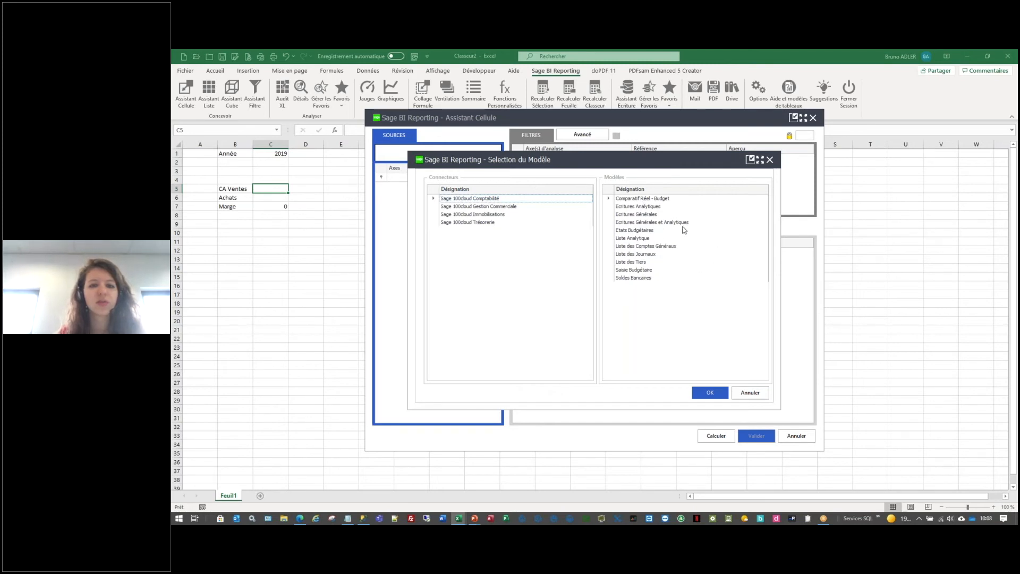
{"action": "left_click", "coordinate": [648, 215]}
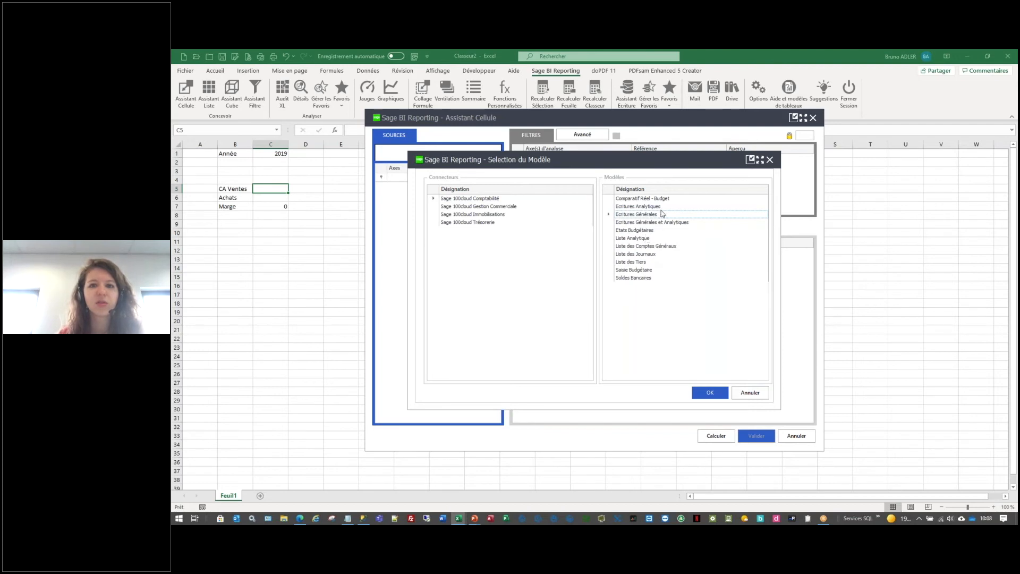
{"action": "left_click", "coordinate": [653, 232]}
{"action": "left_click", "coordinate": [643, 279]}
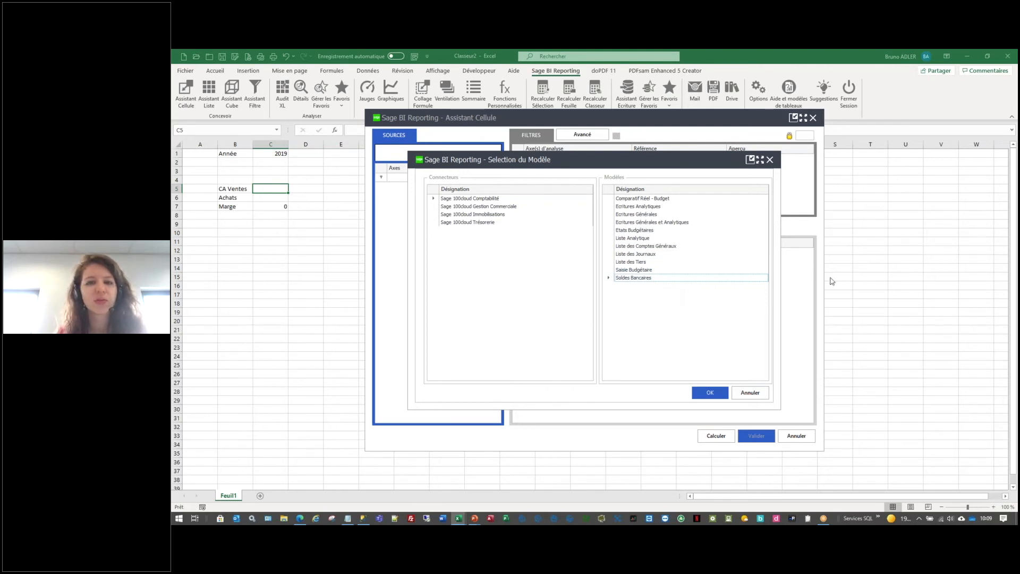
{"action": "left_click", "coordinate": [637, 214]}
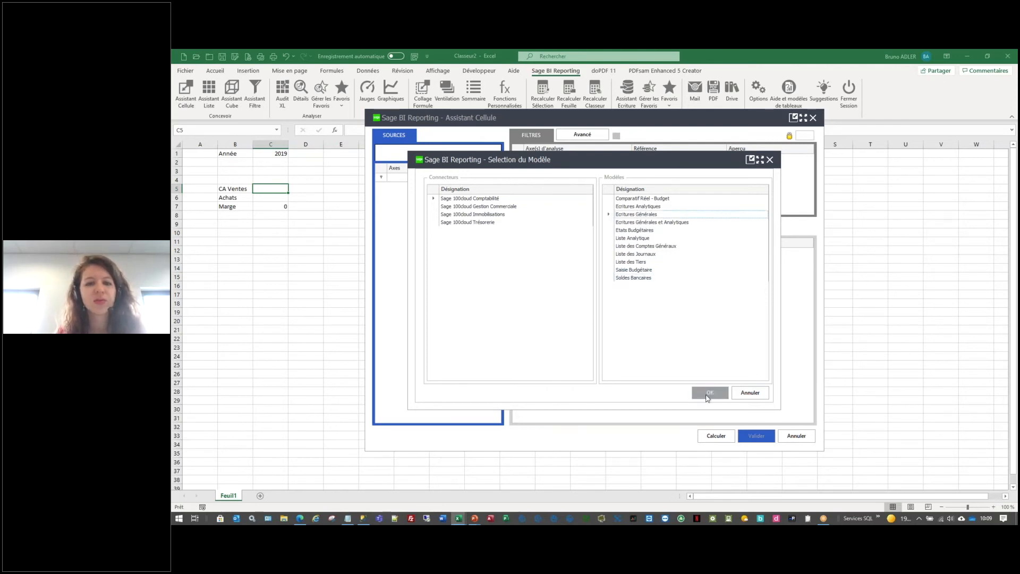
{"action": "left_click", "coordinate": [703, 392]}
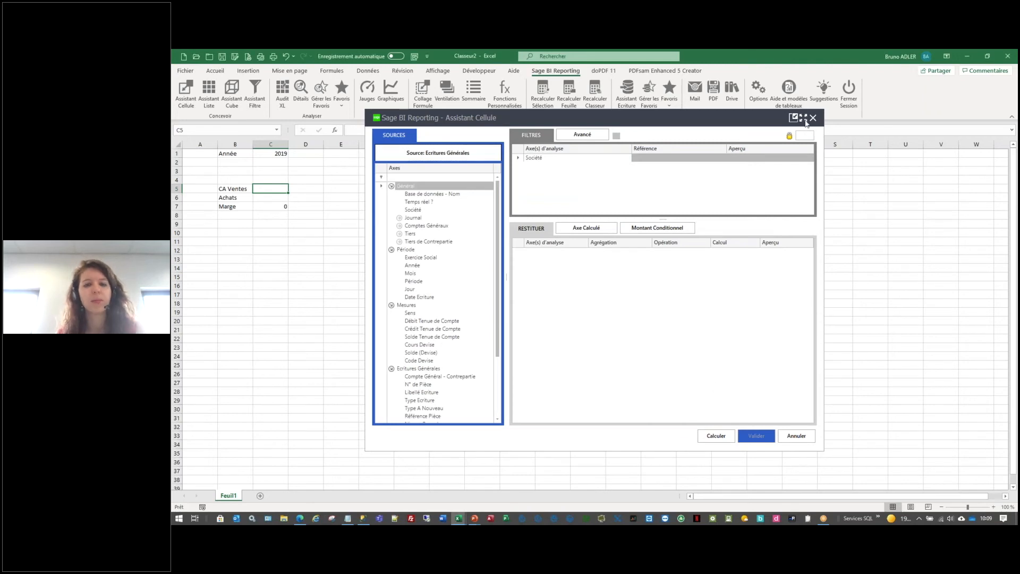
- Enlarge the assistant and add a Compte Général - Nature filter with the value Produit
{"action": "left_click", "coordinate": [803, 117]}
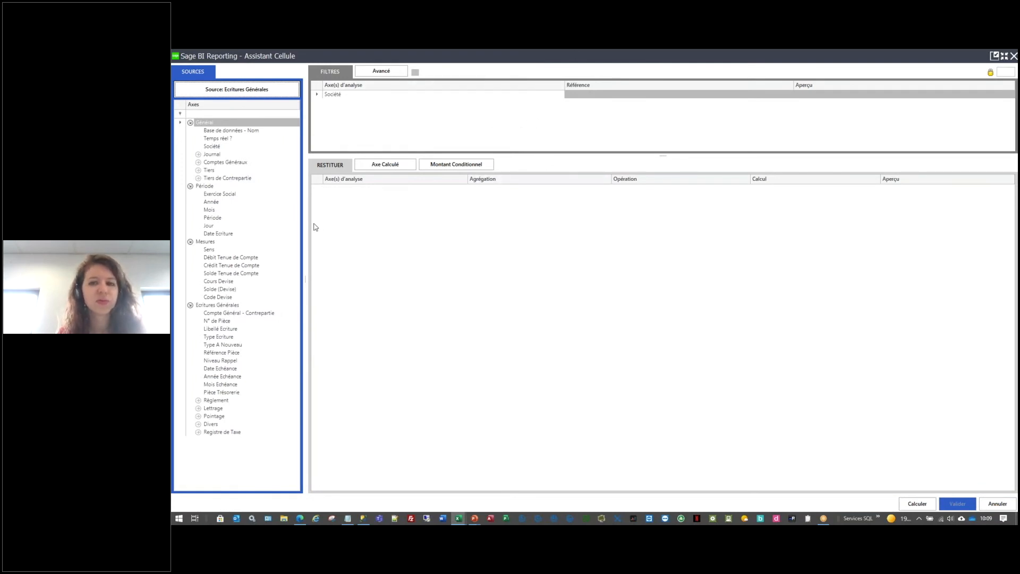
{"action": "left_click", "coordinate": [198, 162]}
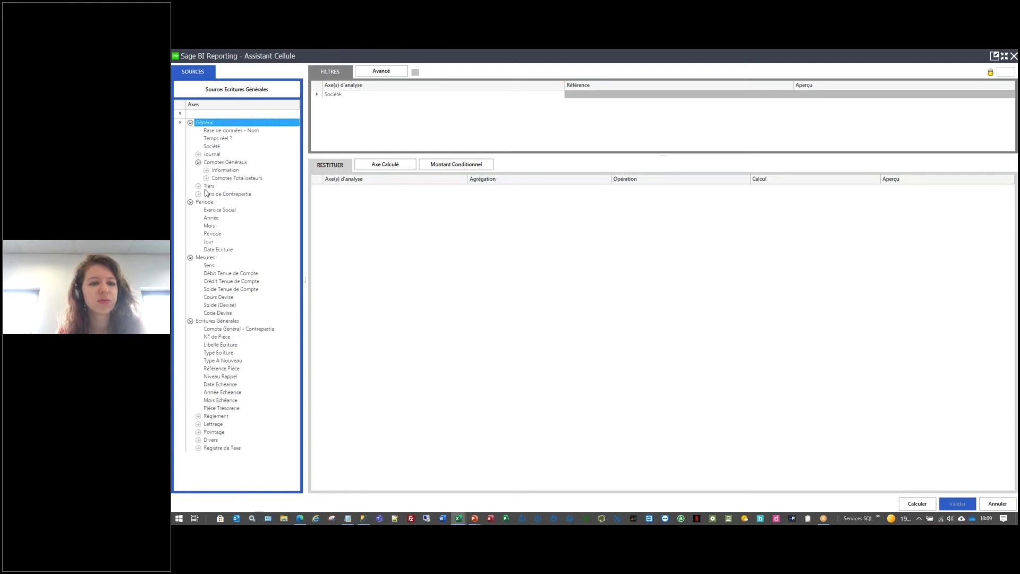
{"action": "left_click", "coordinate": [206, 169]}
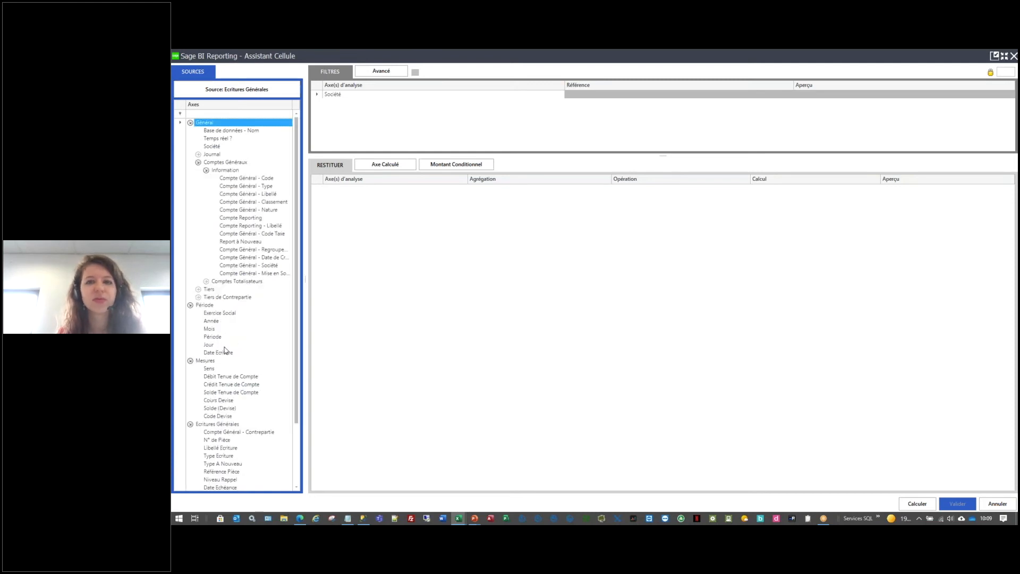
{"action": "left_click_drag", "start_coordinate": [254, 211], "coordinate": [390, 142]}
{"action": "left_click", "coordinate": [766, 104]}
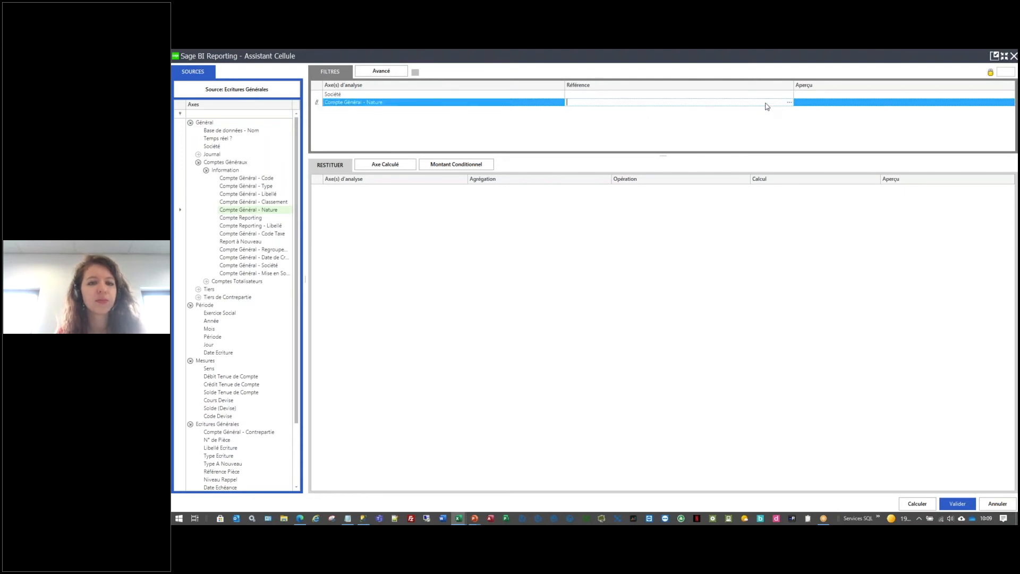
{"action": "left_click", "coordinate": [789, 104]}
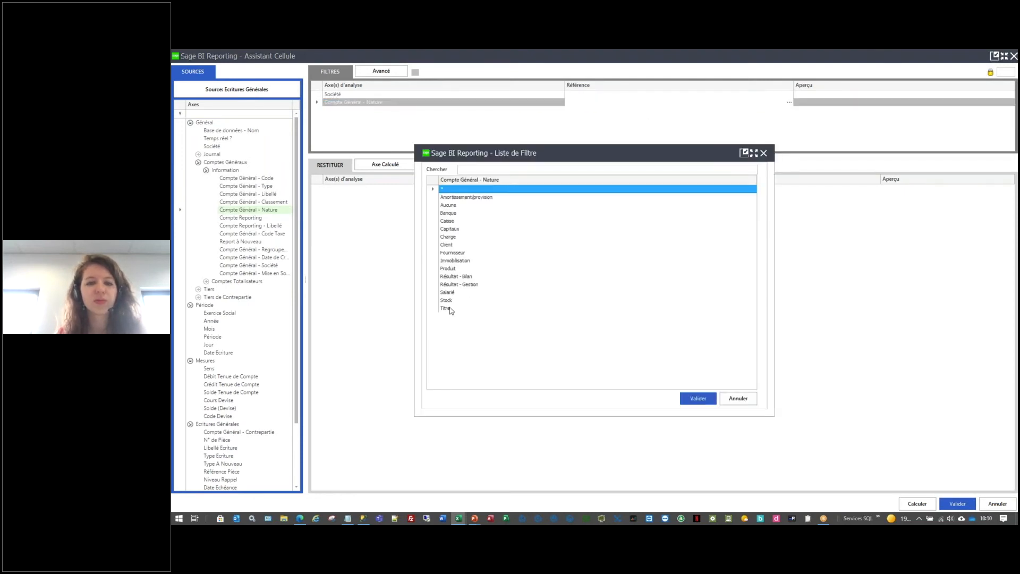
{"action": "left_click", "coordinate": [460, 270]}
{"action": "left_click", "coordinate": [688, 399]}
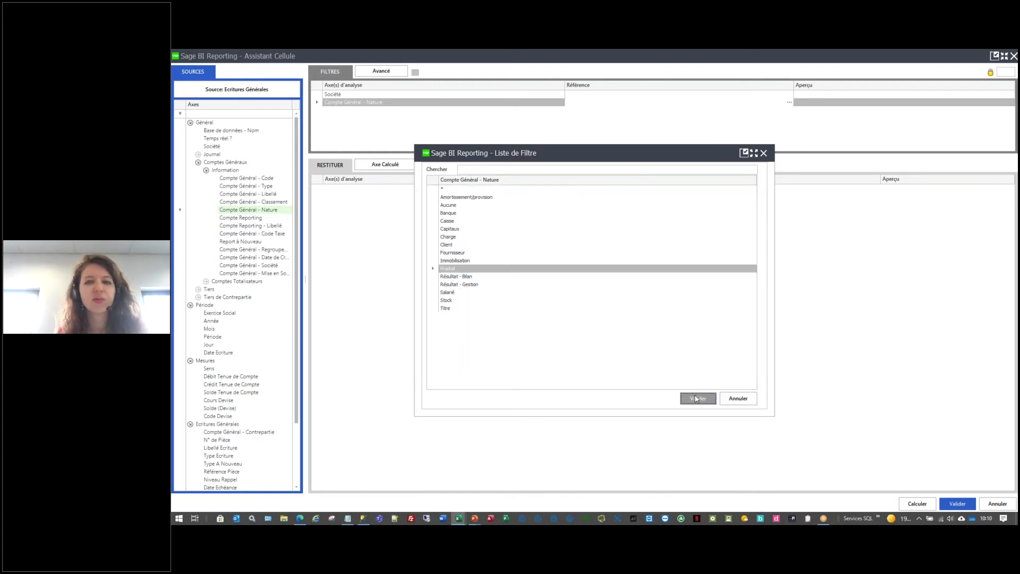
- Set the Société filter of the CA Ventes formula to Bijou SA
{"action": "left_click", "coordinate": [578, 95]}
{"action": "left_click", "coordinate": [790, 94]}
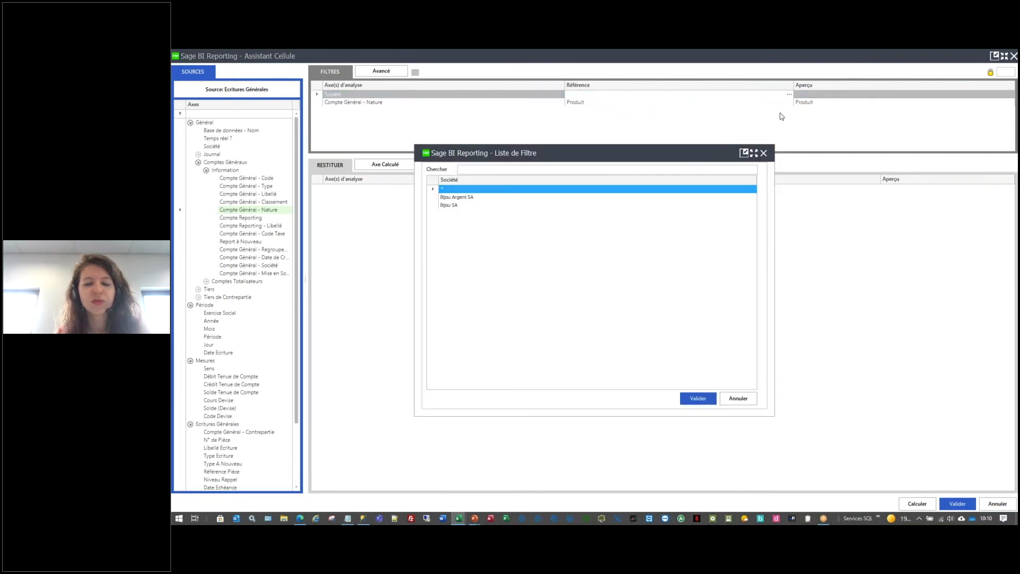
{"action": "left_click", "coordinate": [453, 207]}
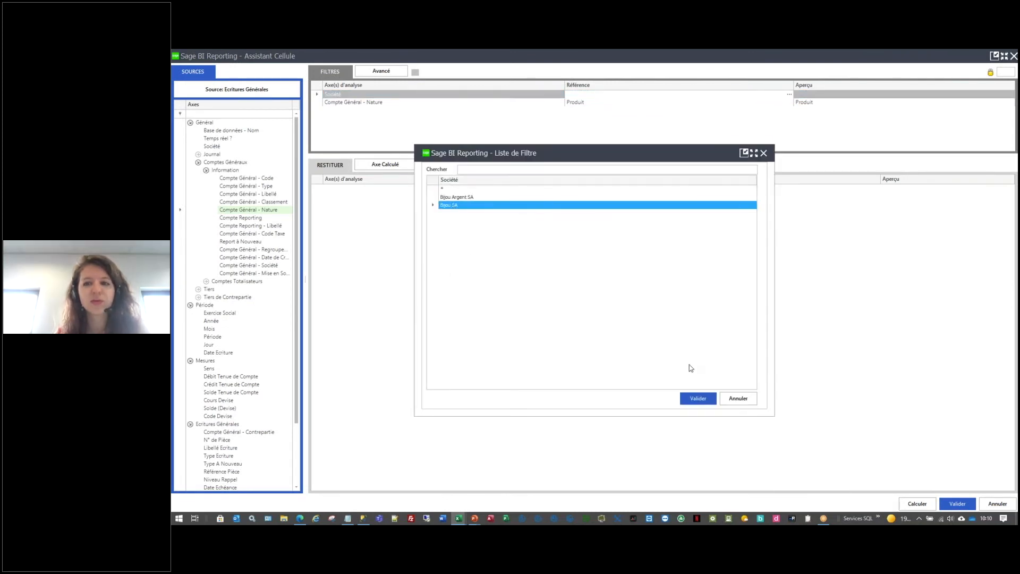
{"action": "left_click", "coordinate": [699, 399]}
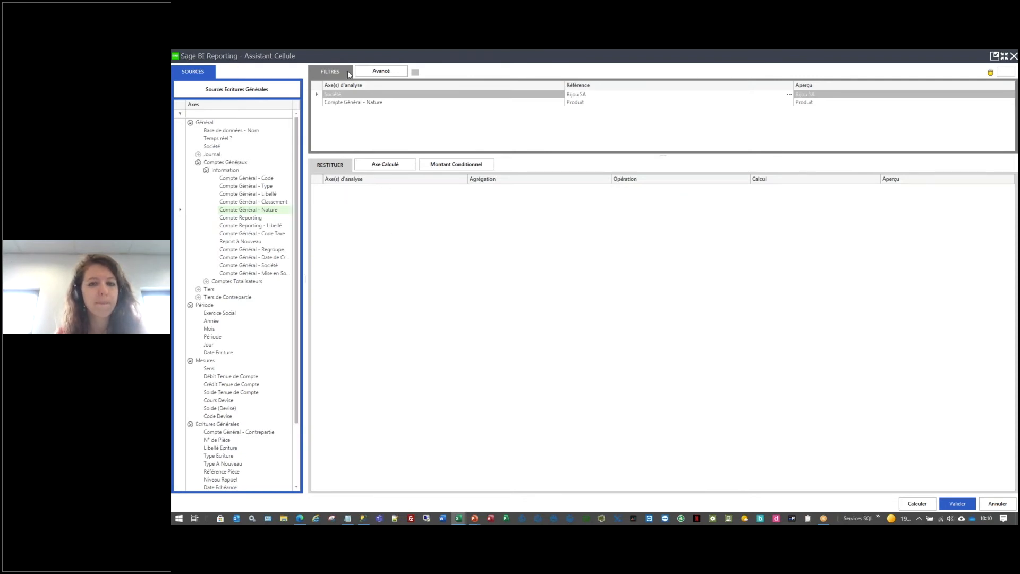
- Add an Année filter to the CA Ventes formula and link it to the year cell C1
{"action": "left_click", "coordinate": [198, 163]}
{"action": "left_click_drag", "start_coordinate": [212, 204], "coordinate": [374, 133]}
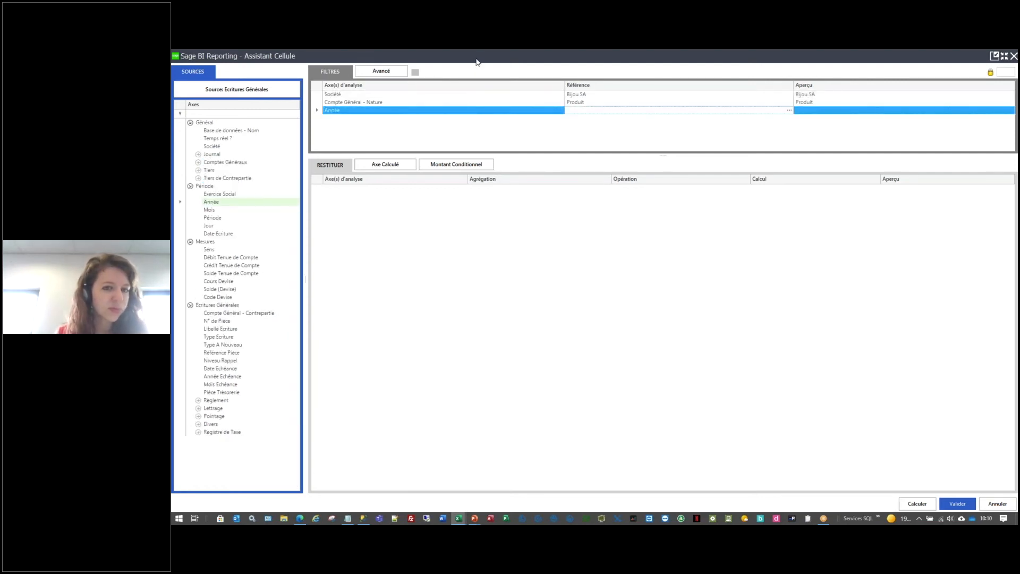
{"action": "double_click", "coordinate": [478, 58]}
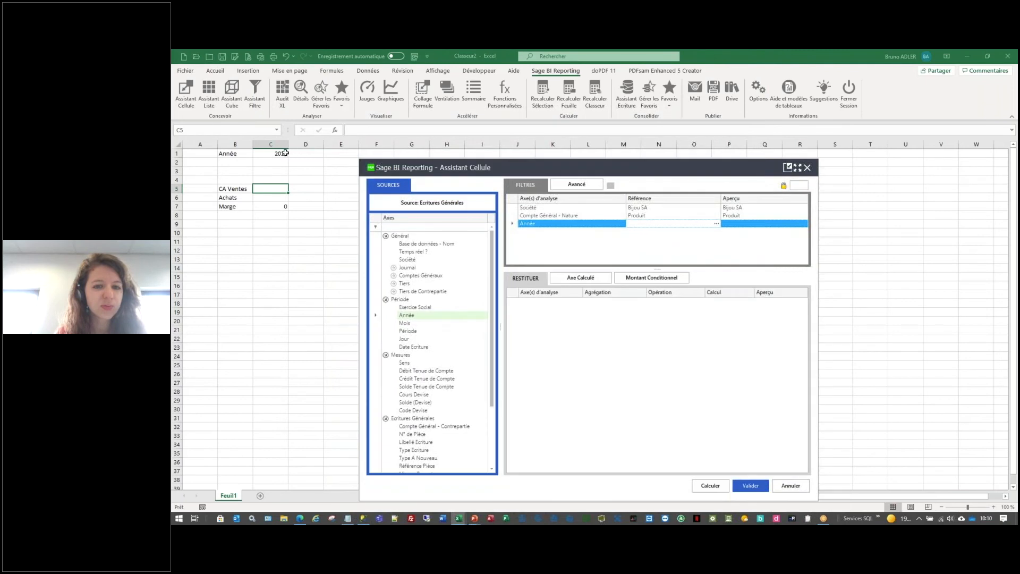
{"action": "left_click", "coordinate": [283, 153]}
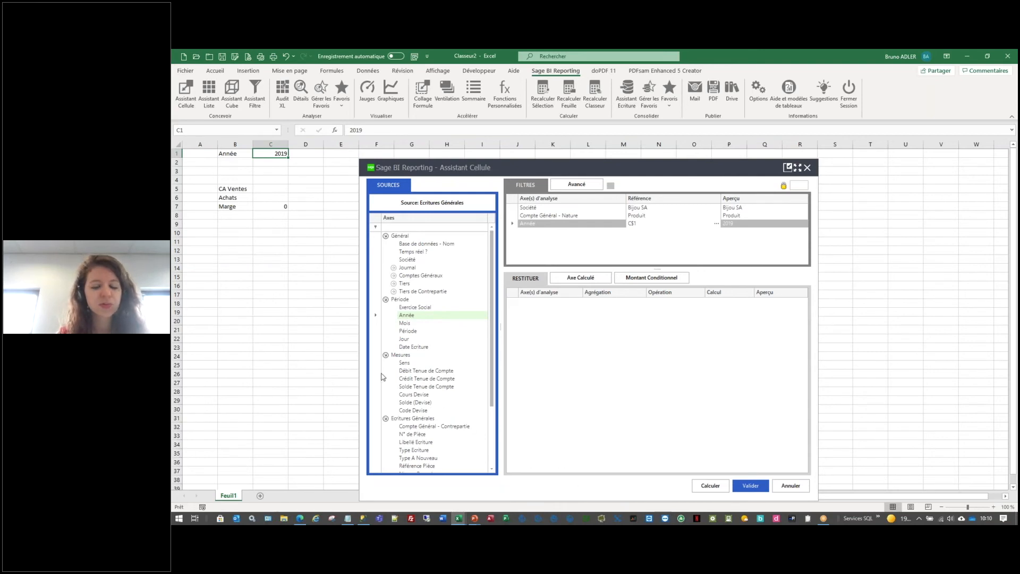
- Return the sum of Solde Tenue de Compte in the CA Ventes formula, validate it and check cell C5
{"action": "left_click_drag", "start_coordinate": [425, 386], "coordinate": [584, 340]}
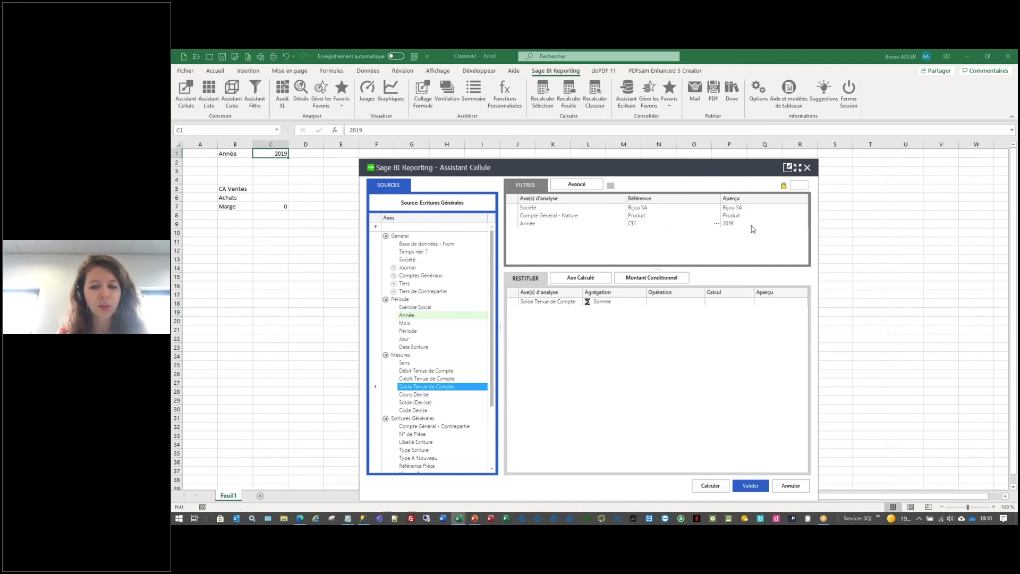
{"action": "left_click", "coordinate": [759, 485]}
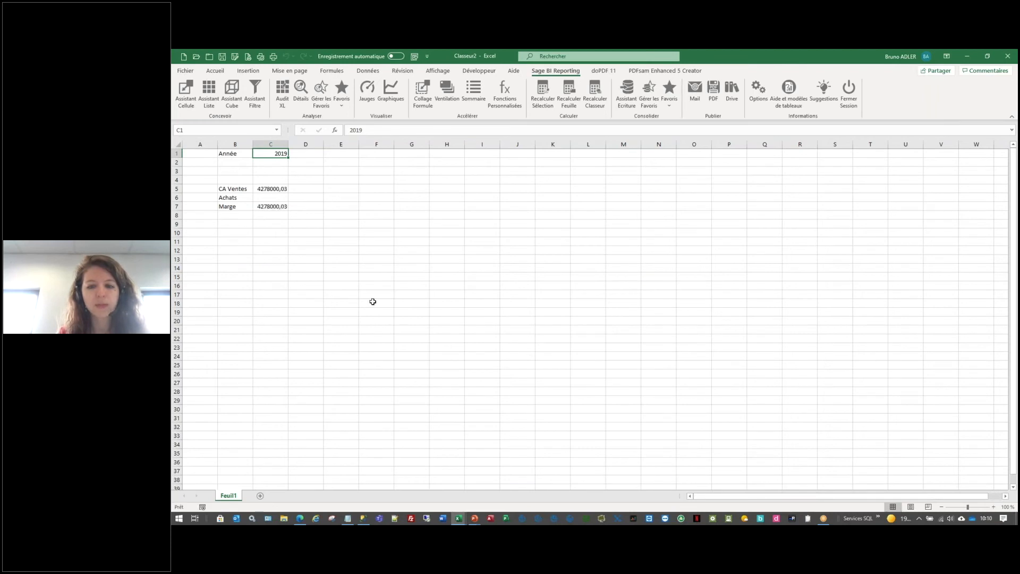
{"action": "left_click", "coordinate": [282, 190]}
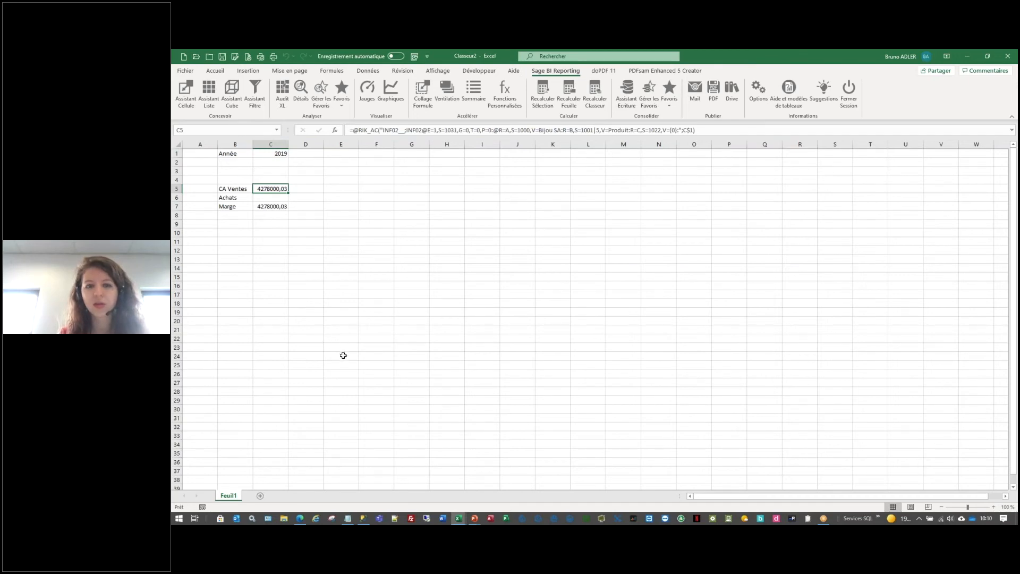
{"action": "left_click", "coordinate": [330, 266]}
- Copy the CA Ventes formula from C5 into the Achats cell C6
{"action": "left_click", "coordinate": [279, 189]}
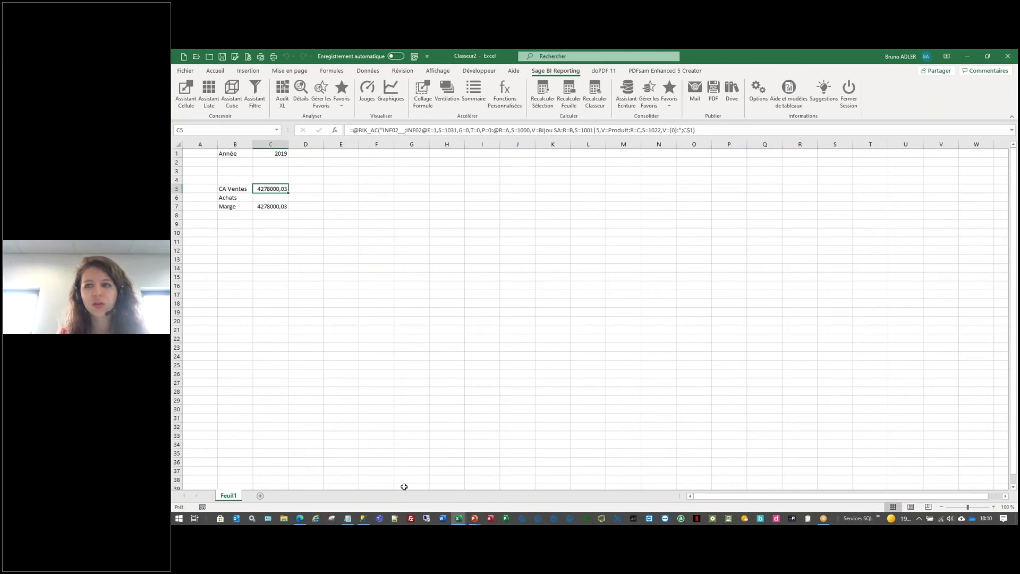
{"action": "key", "text": "ctrl+c"}
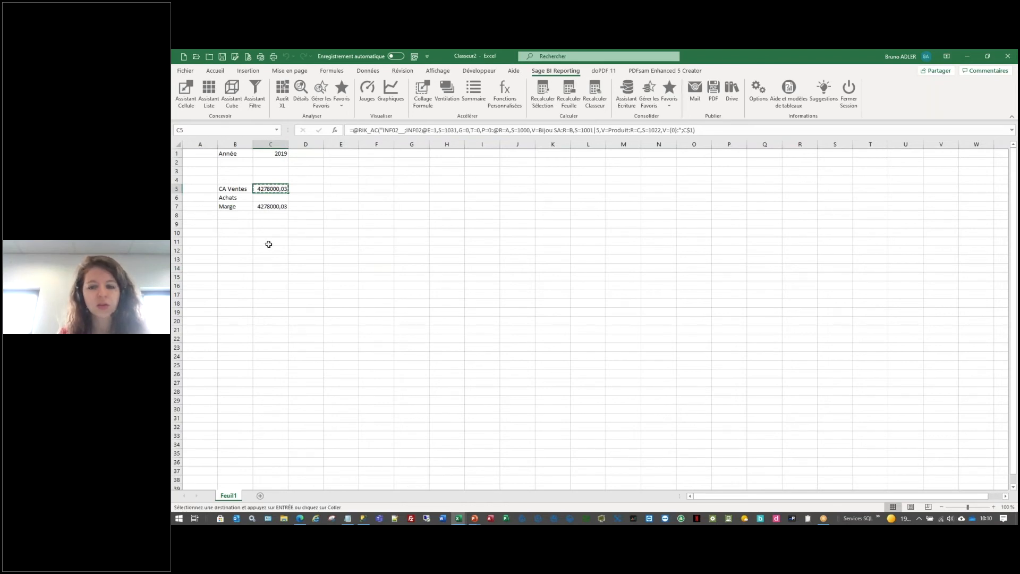
{"action": "left_click", "coordinate": [277, 196]}
{"action": "key", "text": "ctrl+v"}
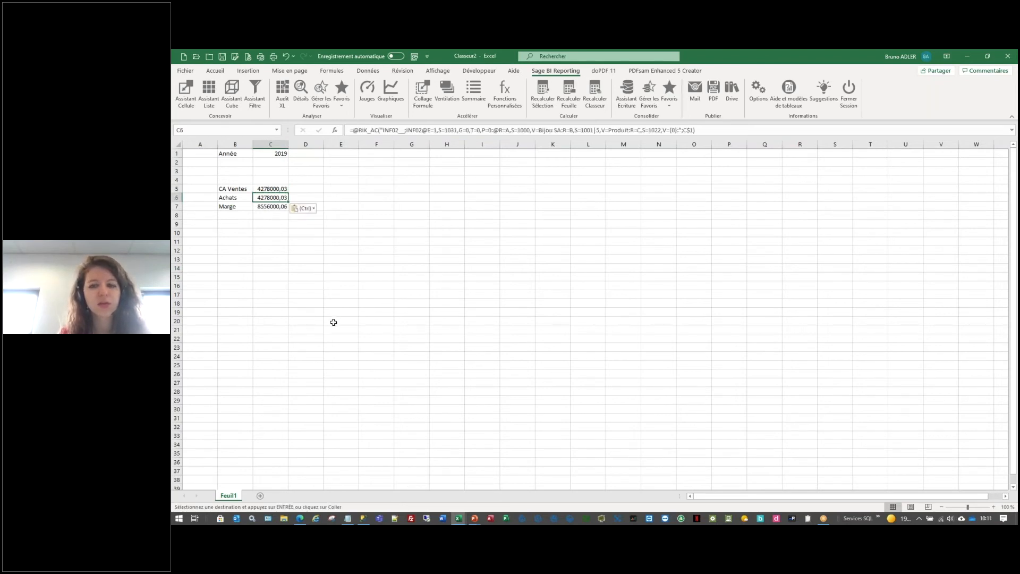
- Change the Compte Général - Nature filter of the Achats formula in C6 to Charge
{"action": "left_click", "coordinate": [191, 98]}
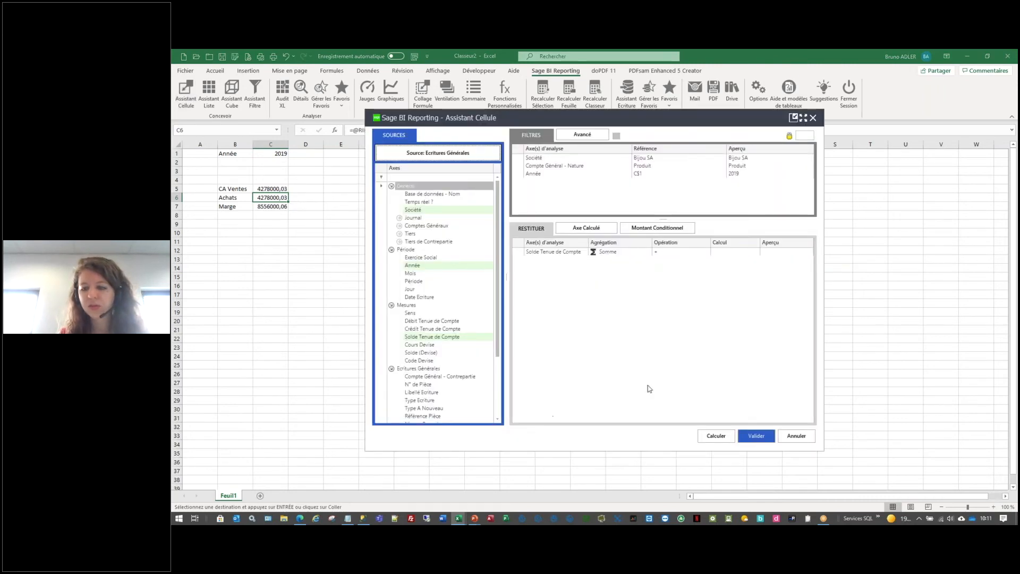
{"action": "left_click", "coordinate": [668, 166]}
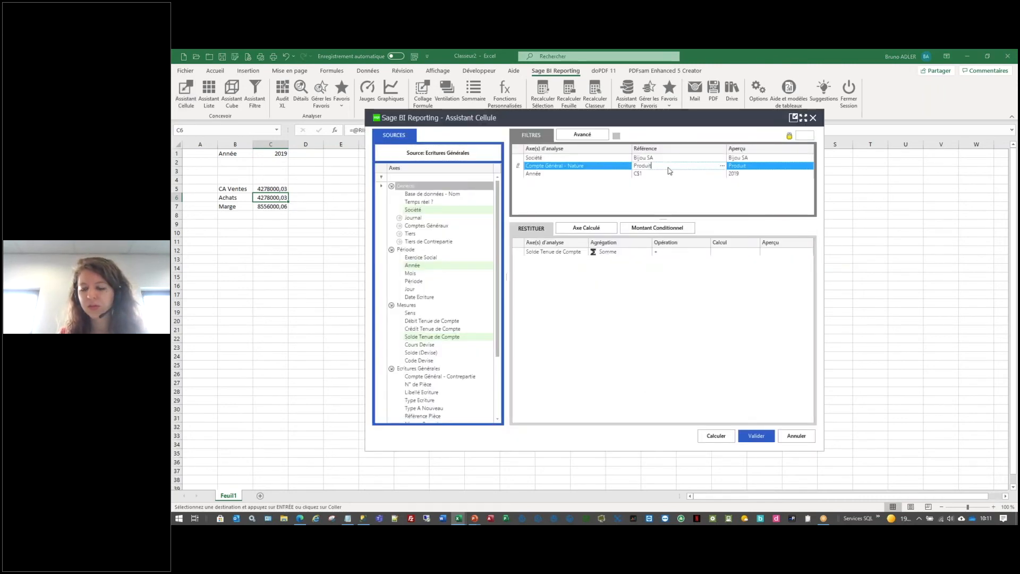
{"action": "left_click", "coordinate": [723, 166]}
{"action": "left_click", "coordinate": [447, 236]}
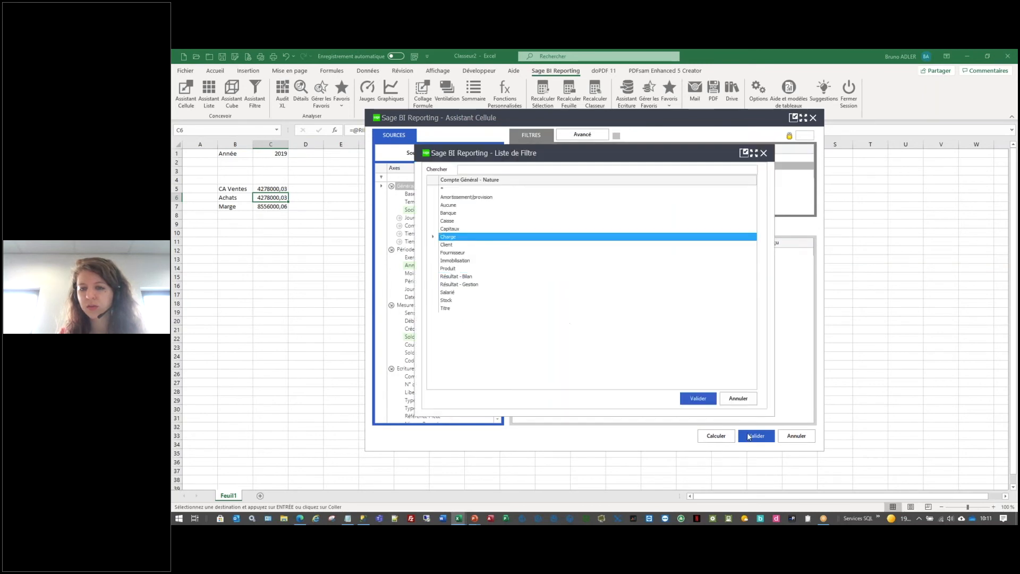
{"action": "left_click", "coordinate": [697, 398]}
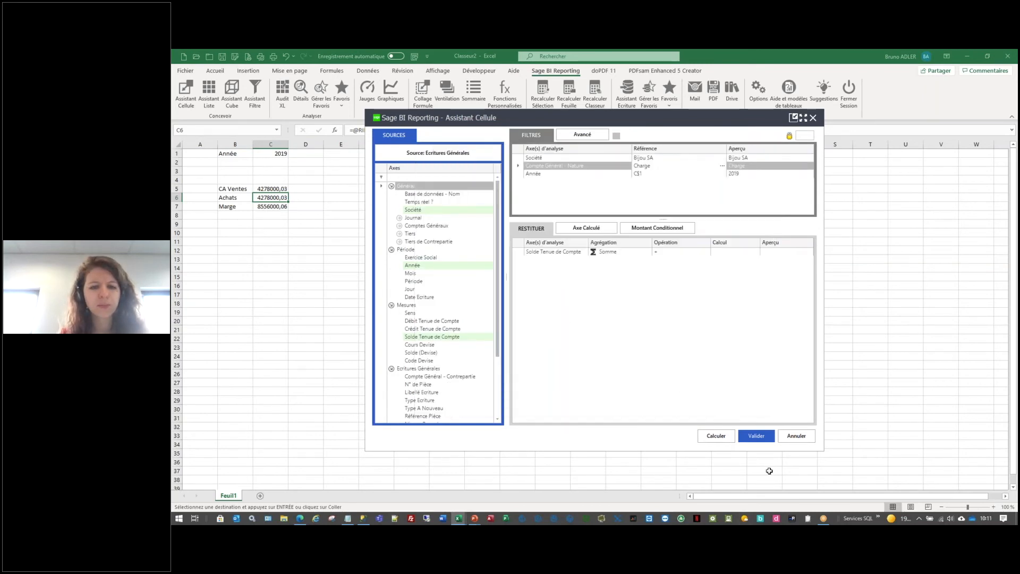
{"action": "left_click", "coordinate": [753, 434]}
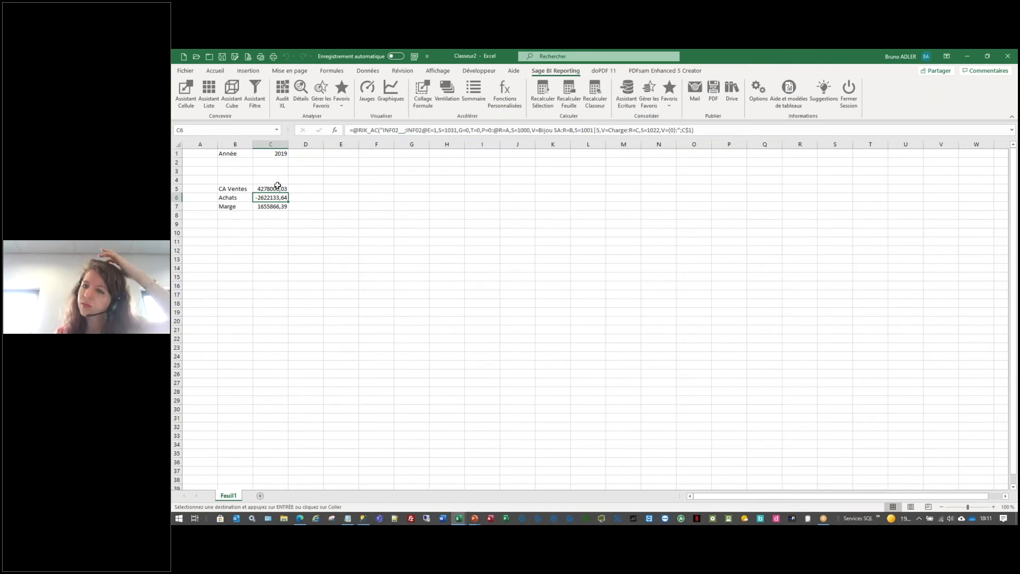
- Format cells C5 to C7 as Nombre with two decimals and a thousands separator
{"action": "left_click_drag", "start_coordinate": [278, 189], "coordinate": [272, 207]}
{"action": "right_click", "coordinate": [282, 208]}
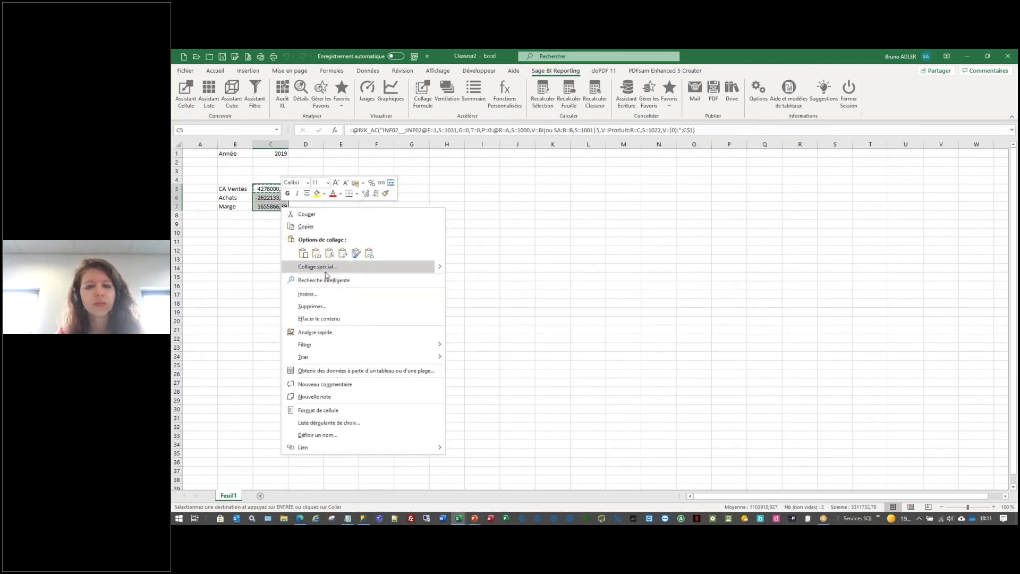
{"action": "left_click", "coordinate": [322, 411]}
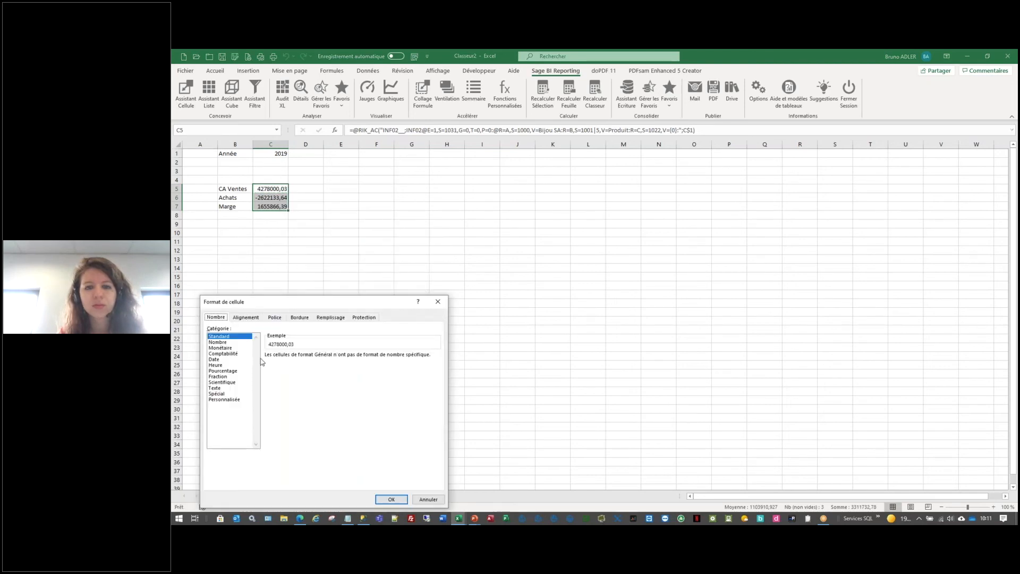
{"action": "left_click", "coordinate": [245, 342]}
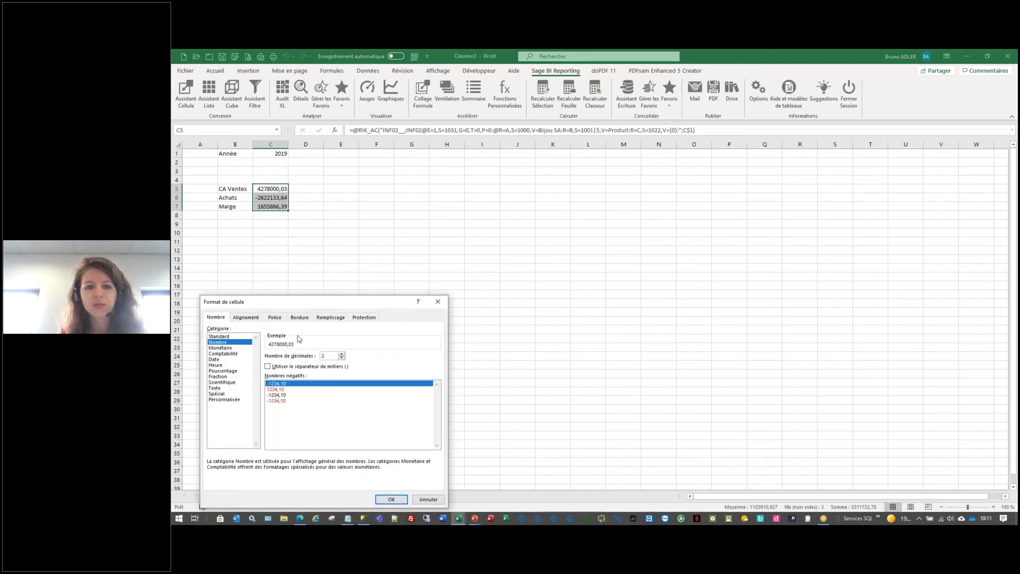
{"action": "left_click", "coordinate": [295, 366]}
{"action": "left_click", "coordinate": [391, 499]}
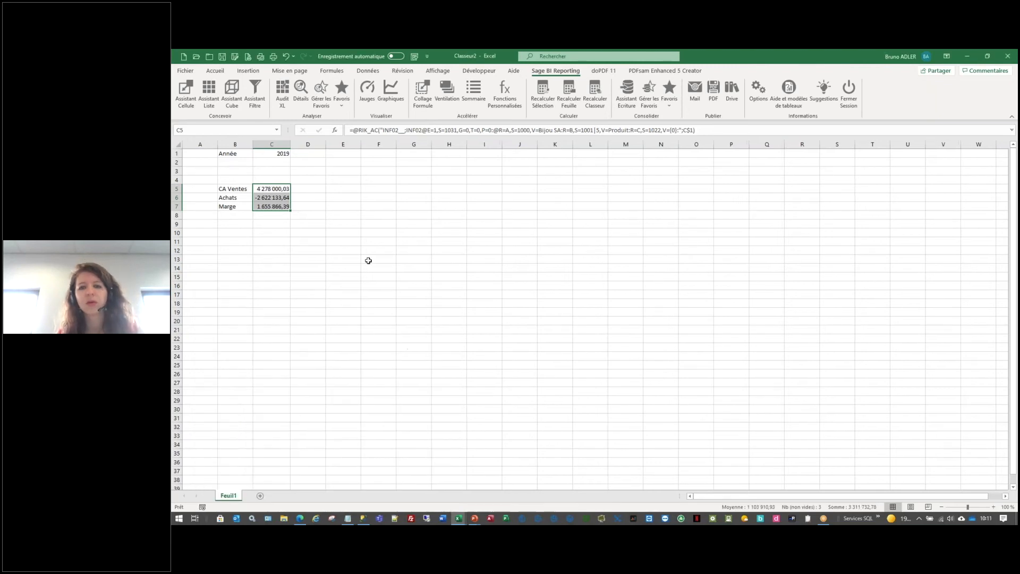
- Pick 2020 from the Année filter list for cell C1 and review the sales, purchases and margin amounts
{"action": "left_click", "coordinate": [280, 153]}
{"action": "double_click", "coordinate": [280, 153]}
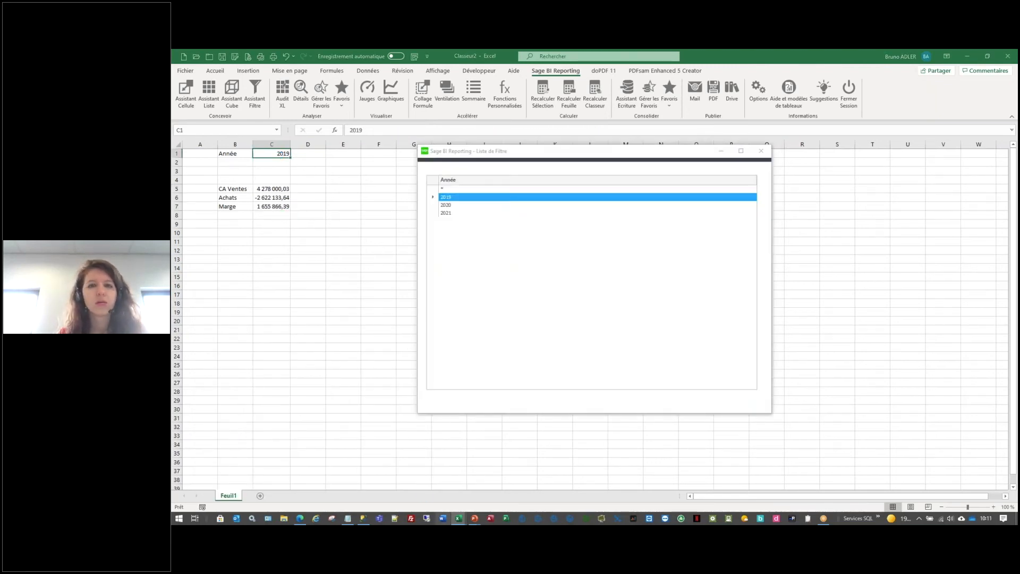
{"action": "left_click", "coordinate": [447, 205]}
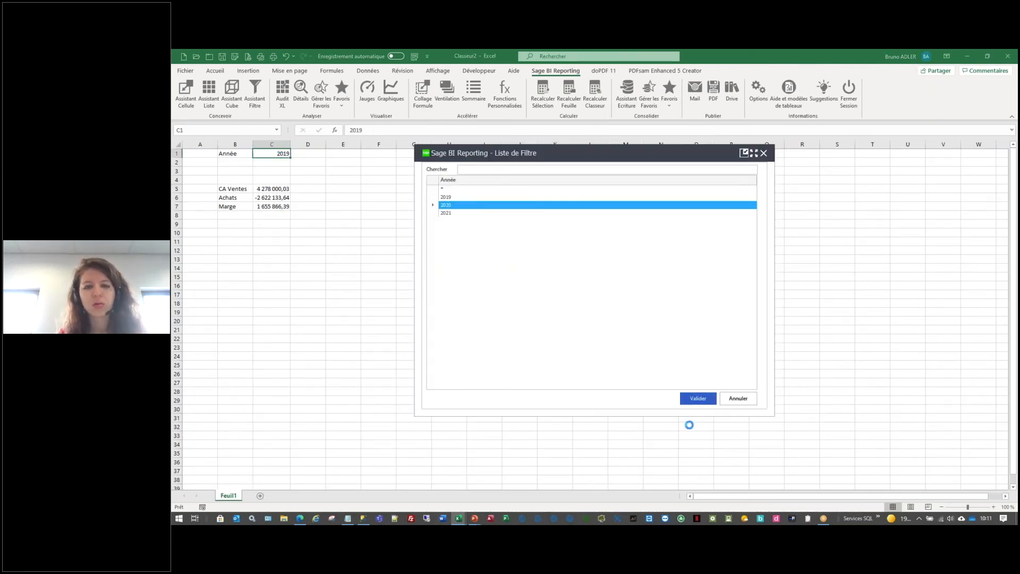
{"action": "left_click", "coordinate": [698, 397]}
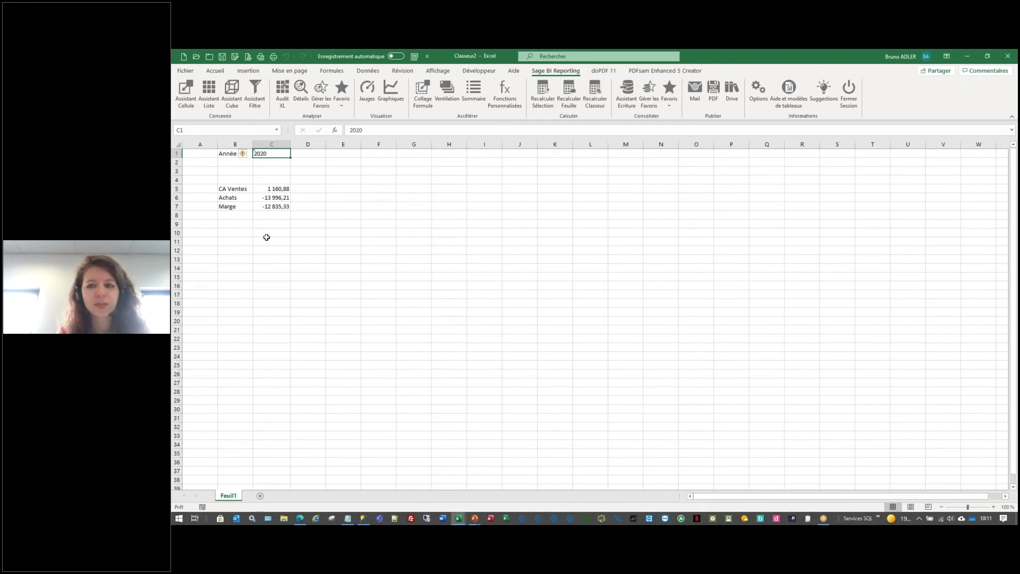
{"action": "left_click_drag", "start_coordinate": [275, 188], "coordinate": [274, 206]}
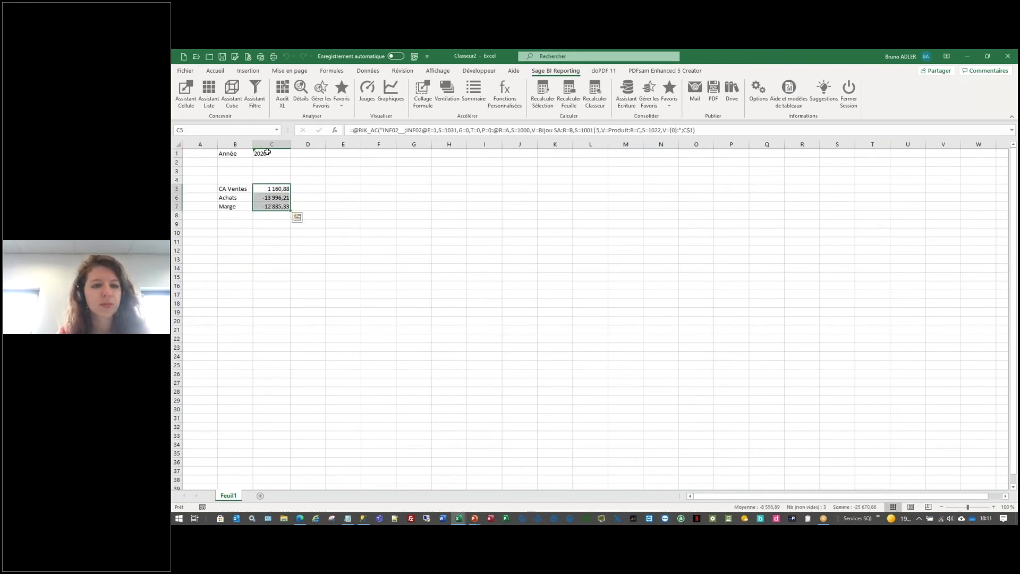
{"action": "left_click", "coordinate": [268, 153]}
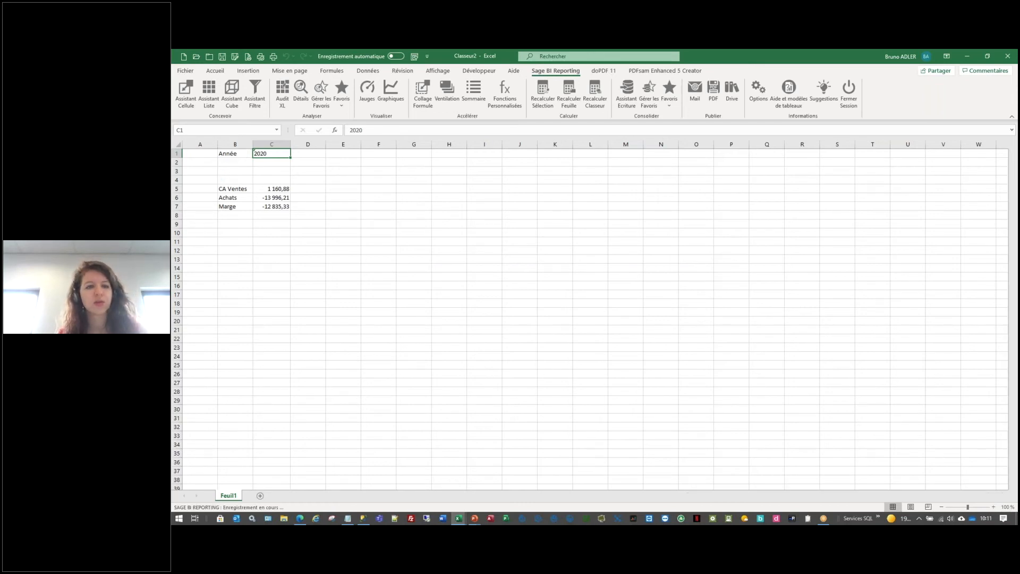
{"action": "left_click", "coordinate": [274, 189]}
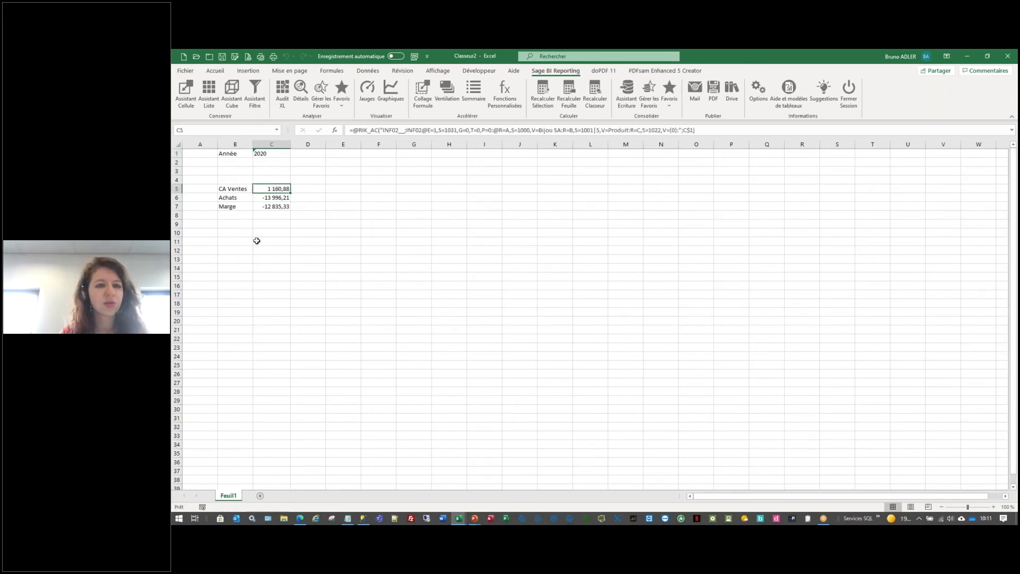
- Set the year in C1 to 2019 from the Année filter list
{"action": "double_click", "coordinate": [268, 154]}
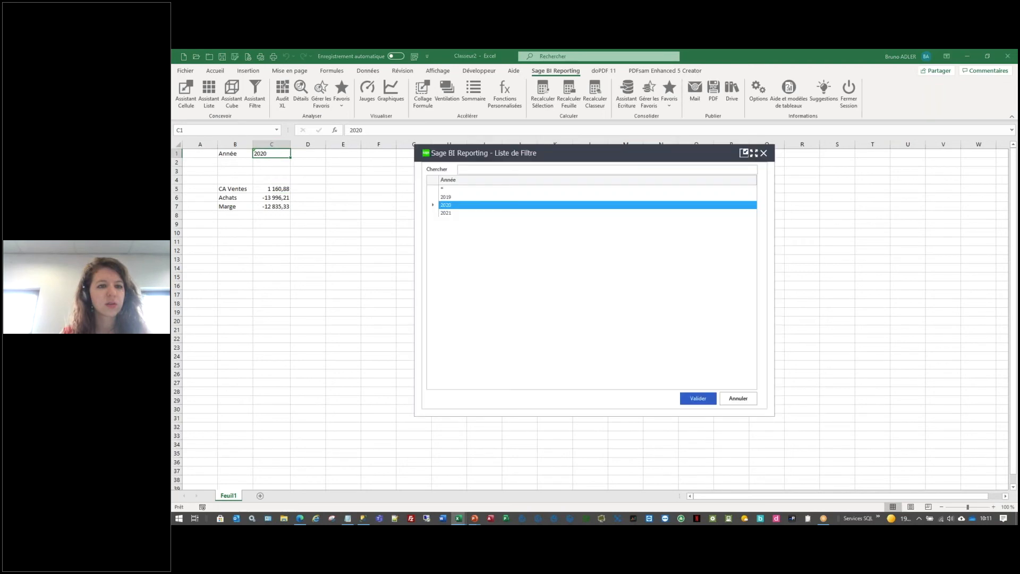
{"action": "left_click", "coordinate": [466, 197]}
{"action": "left_click", "coordinate": [690, 398]}
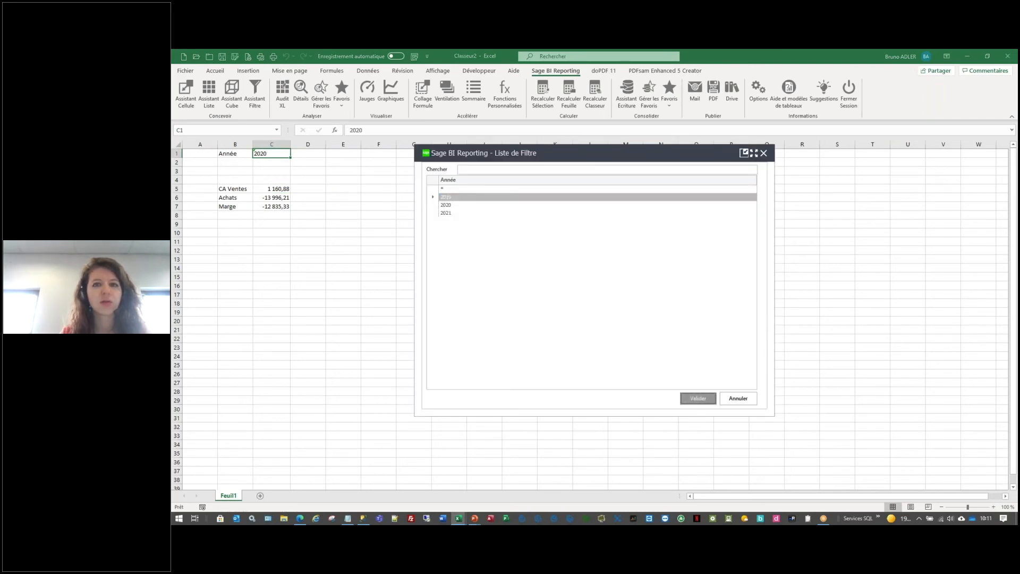
- Set up a detail analysis of the CA Ventes amount in C5 with Mois in columns and Compte Général - Code in rows
{"action": "left_click", "coordinate": [275, 189]}
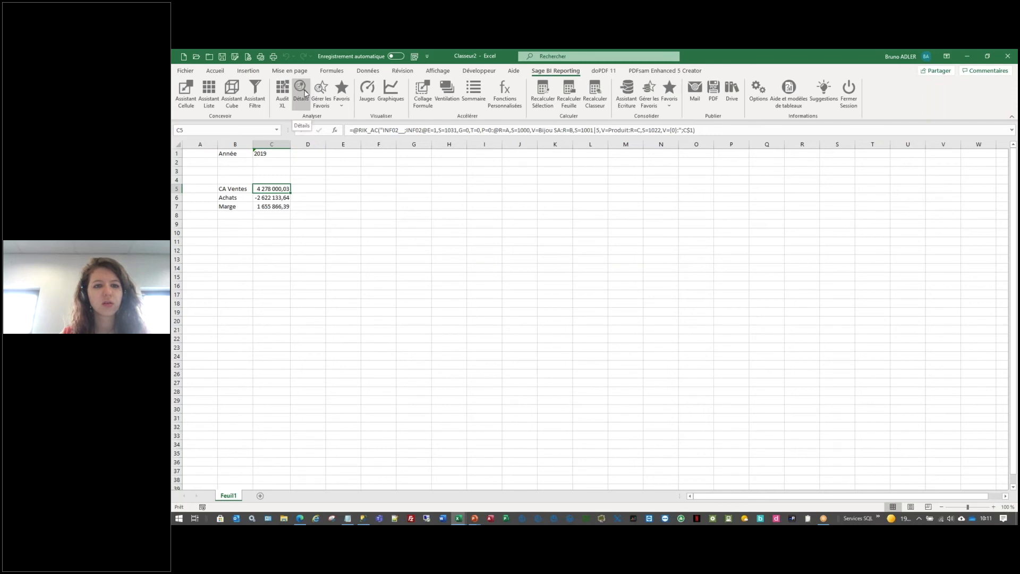
{"action": "left_click", "coordinate": [305, 93]}
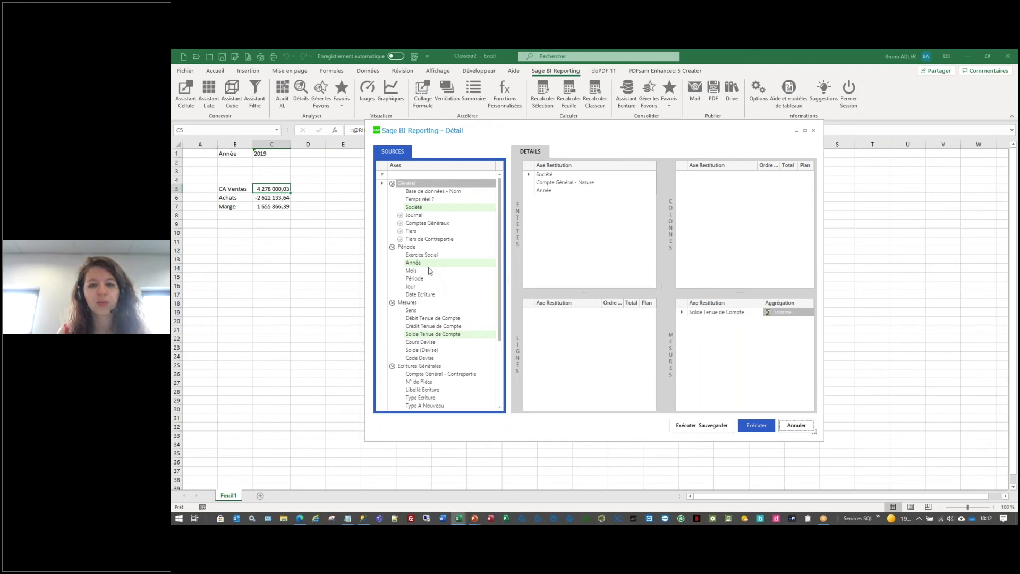
{"action": "left_click_drag", "start_coordinate": [416, 273], "coordinate": [723, 221]}
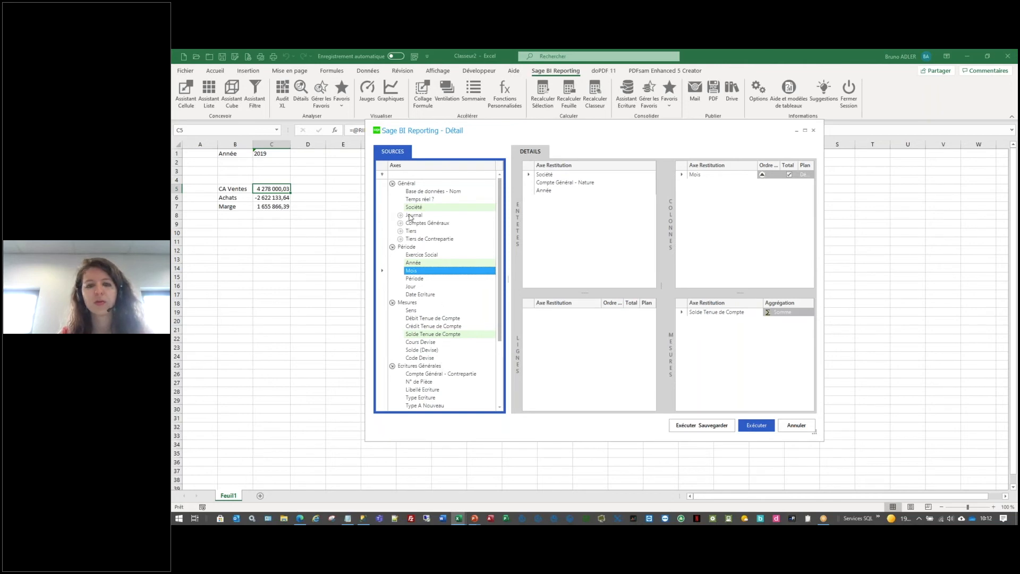
{"action": "left_click", "coordinate": [400, 223]}
{"action": "left_click", "coordinate": [408, 231]}
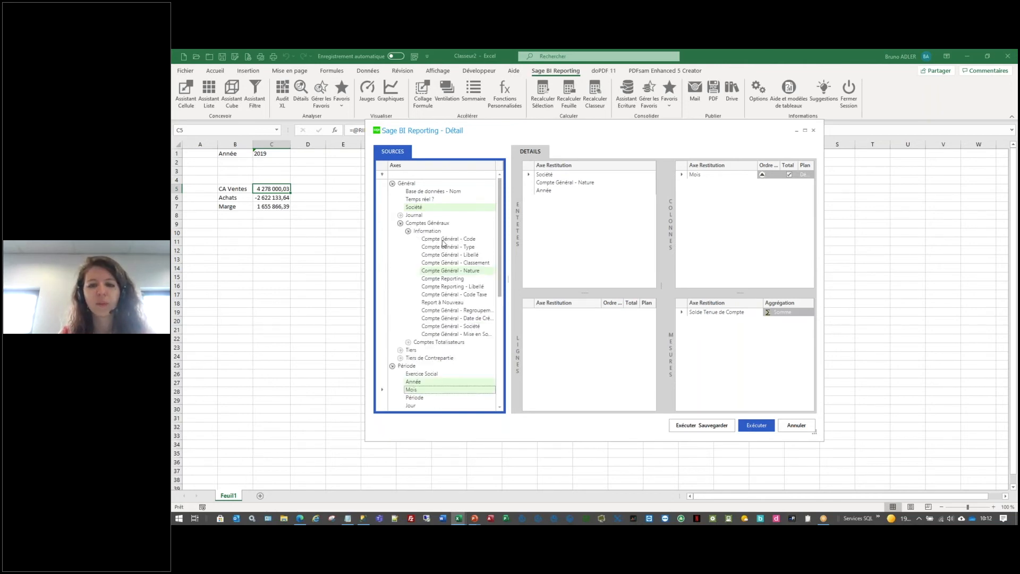
{"action": "left_click_drag", "start_coordinate": [448, 238], "coordinate": [578, 349]}
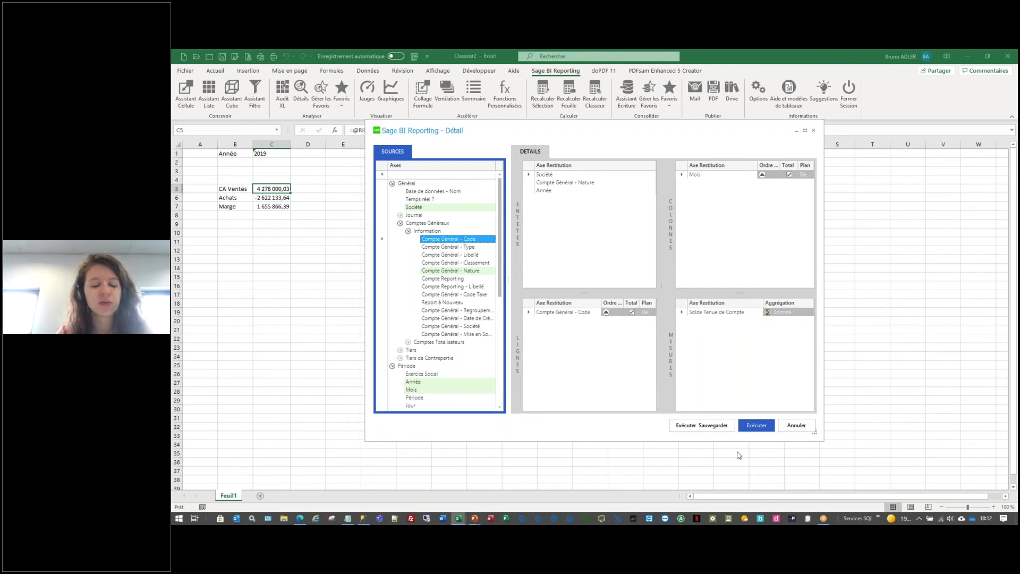
- Save the detail analysis as a favourite named Analyse des comptes and run it
{"action": "left_click", "coordinate": [708, 425]}
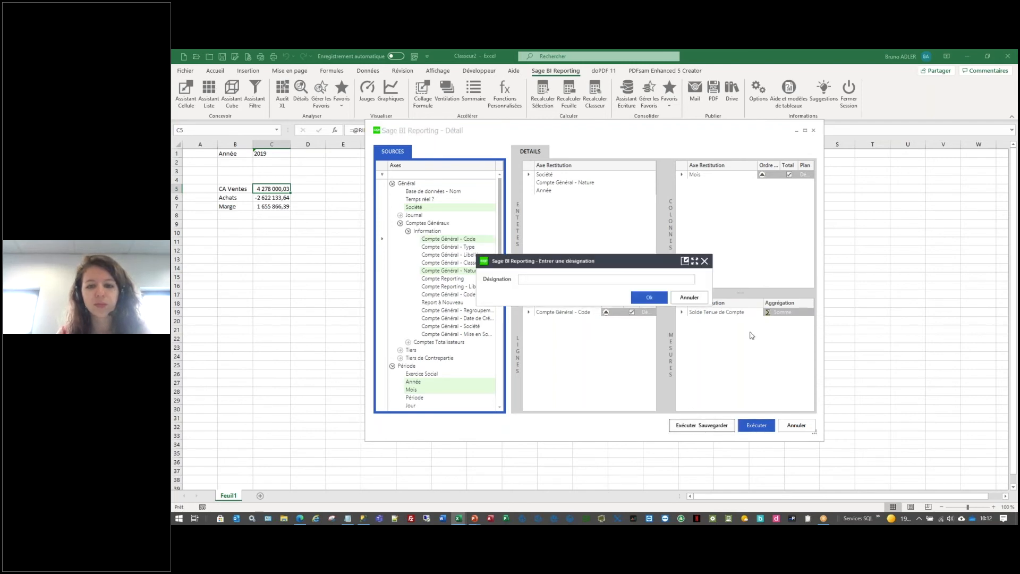
{"action": "type", "text": "Analyse des comptes"}
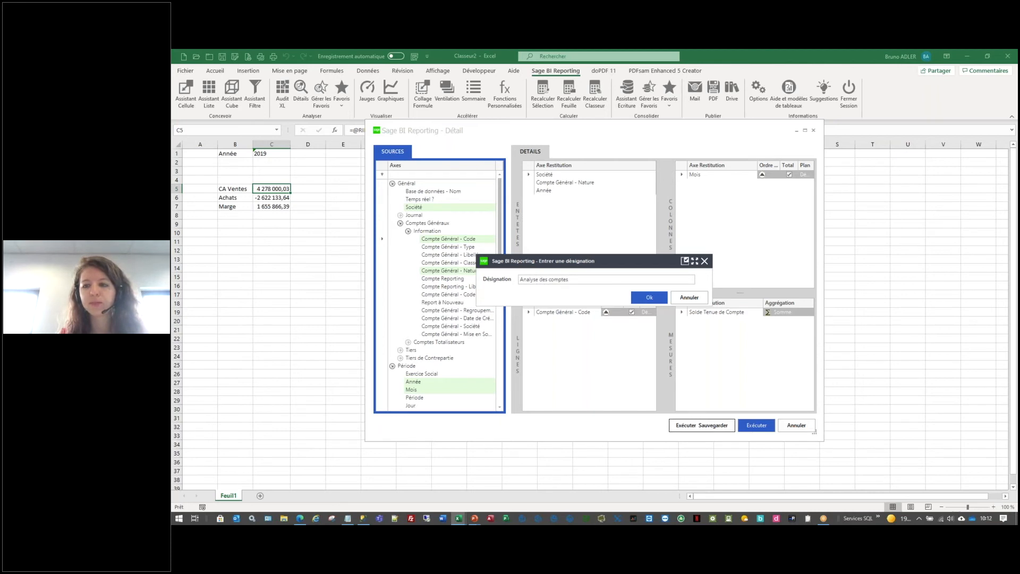
{"action": "left_click", "coordinate": [649, 297]}
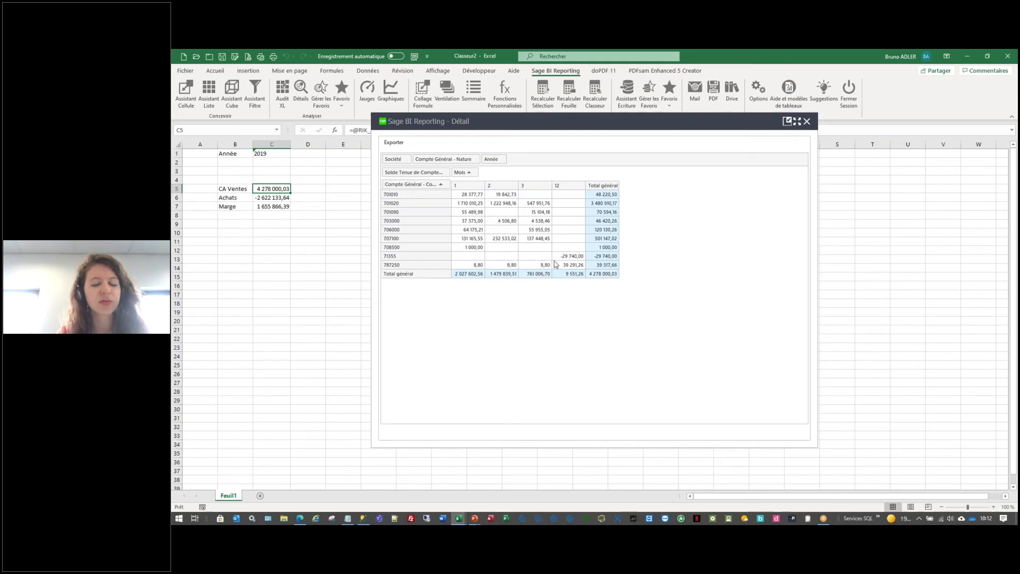
- Review the detail table's export formats and its sorting and filtering by Compte Général - Code, and close the table
{"action": "left_click", "coordinate": [397, 144]}
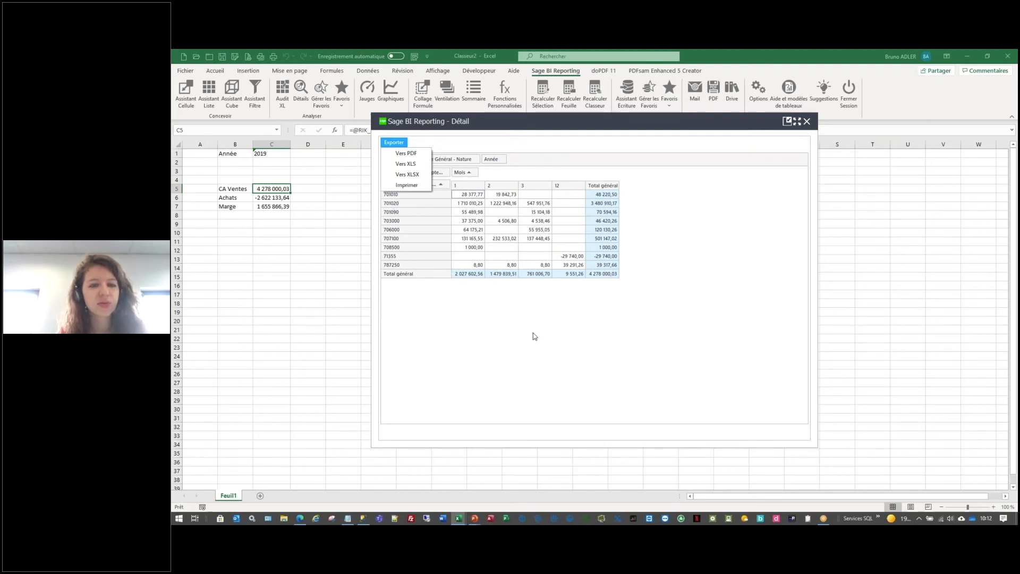
{"action": "left_click", "coordinate": [461, 166]}
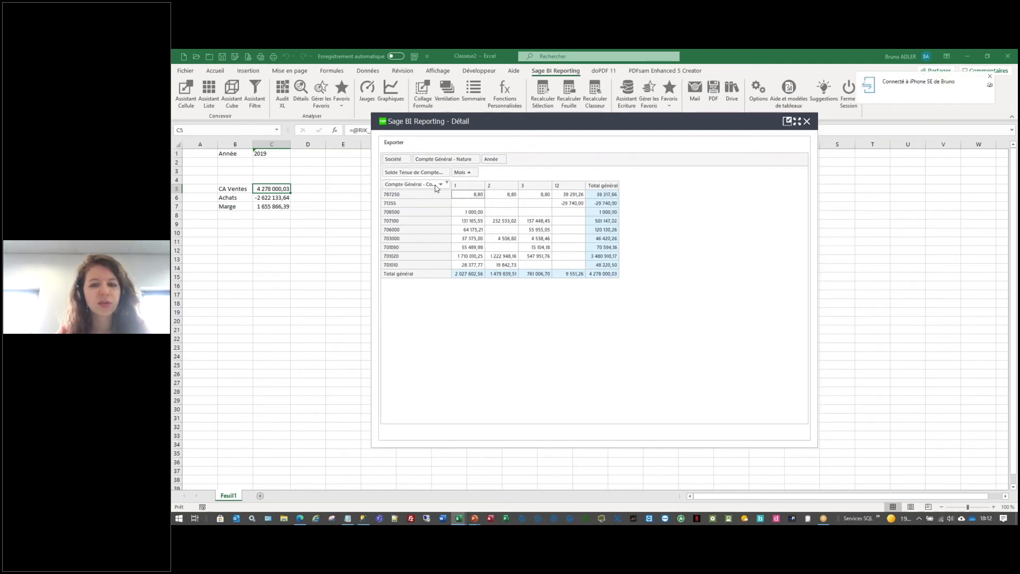
{"action": "left_click", "coordinate": [440, 184]}
{"action": "left_click", "coordinate": [448, 184]}
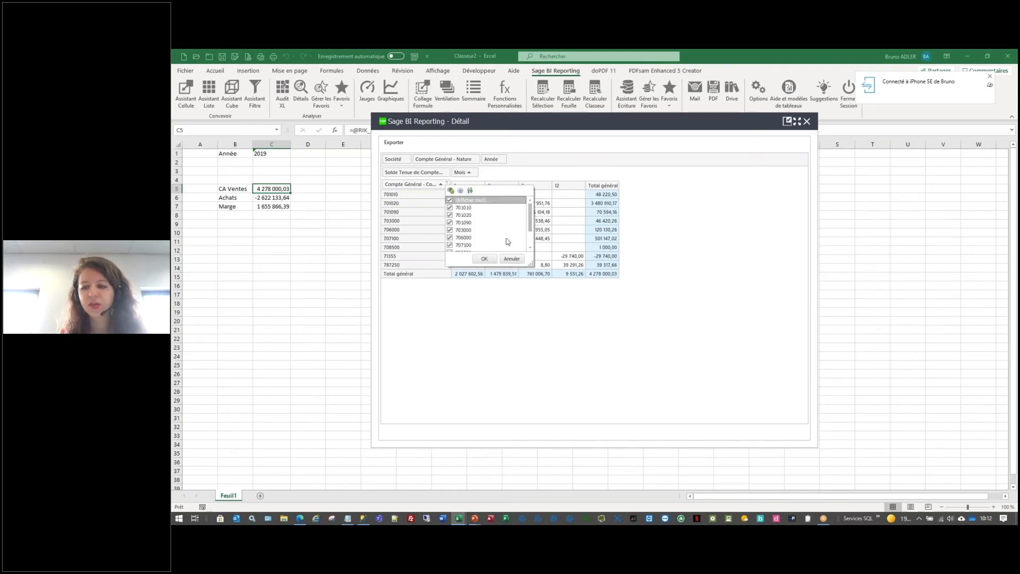
{"action": "left_click", "coordinate": [511, 259]}
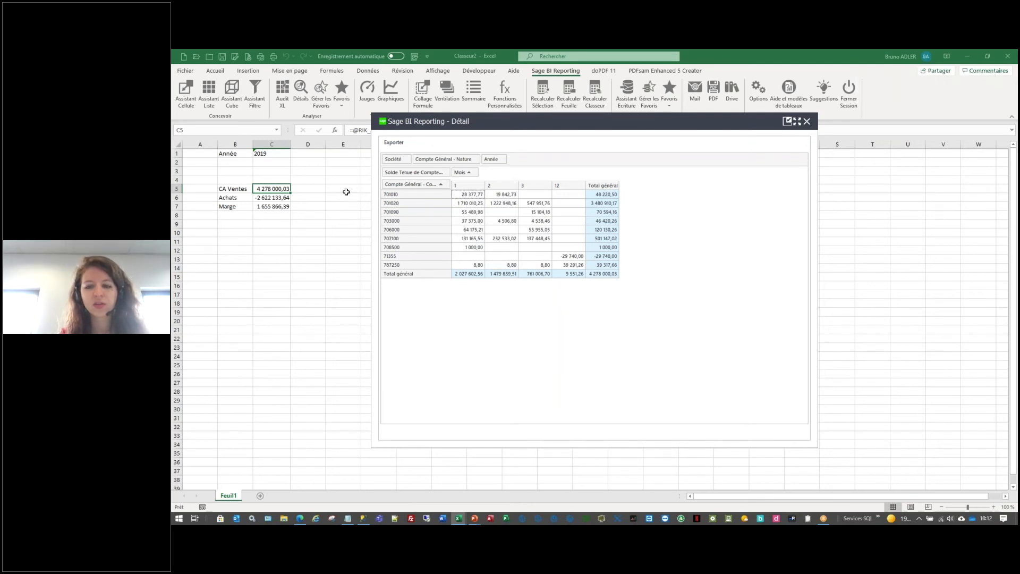
{"action": "left_click", "coordinate": [807, 122]}
{"action": "key", "text": "alt+Tab"}
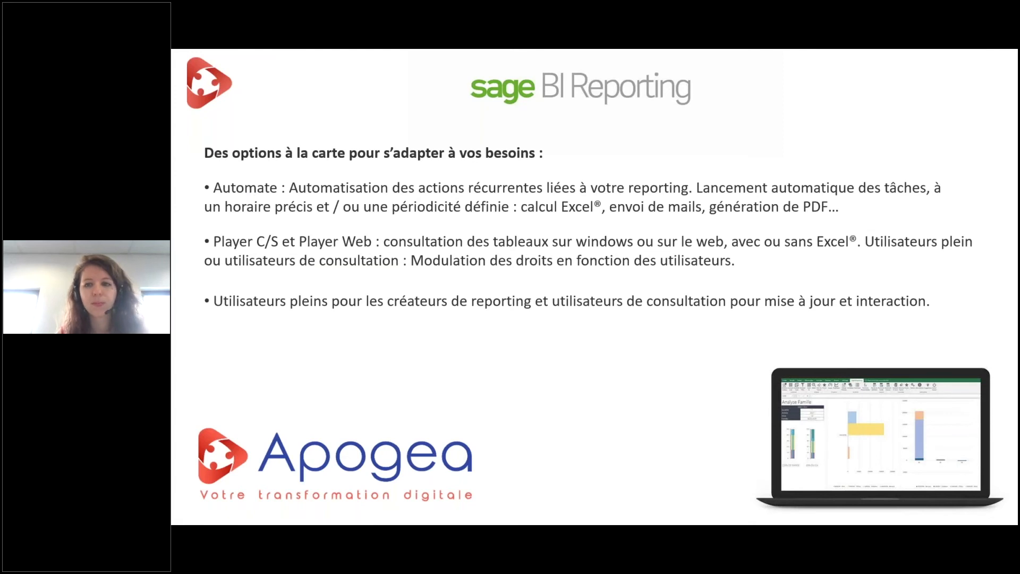
{"action": "key", "text": "alt+Tab"}
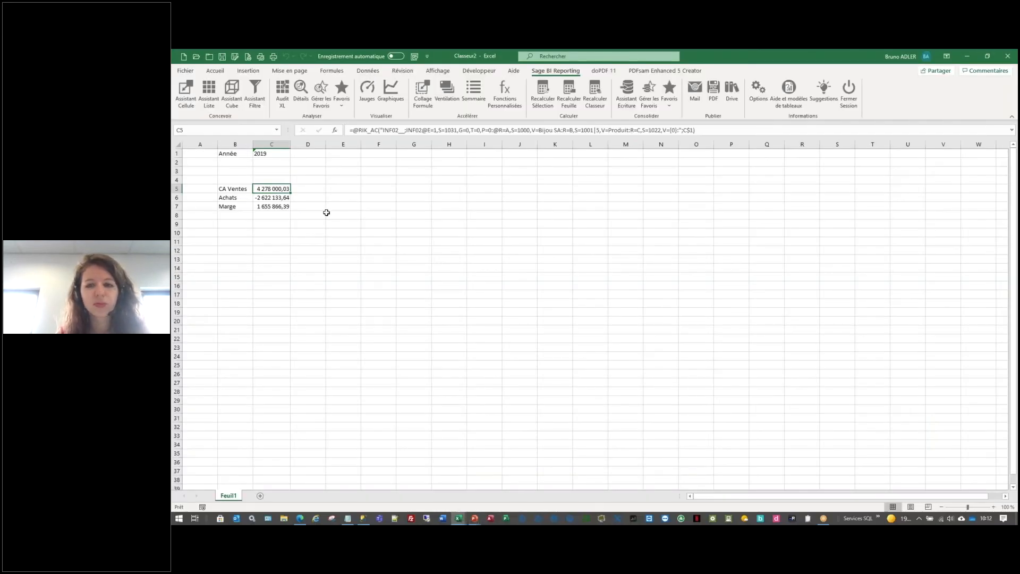
- Run the Analyse des comptes favourite on the Achats amount in C6, review the breakdown and close it
{"action": "left_click", "coordinate": [283, 200]}
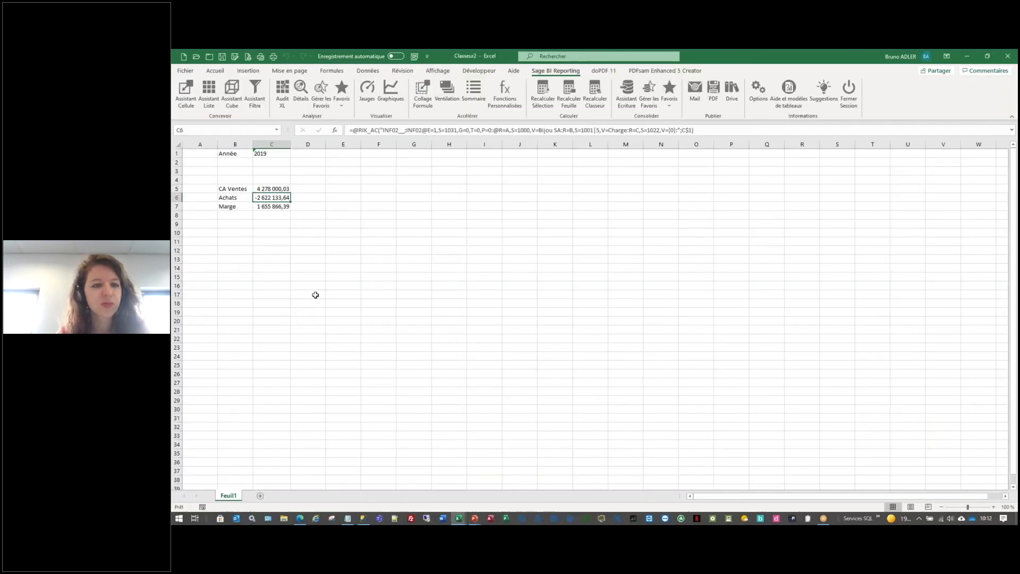
{"action": "left_click", "coordinate": [341, 104]}
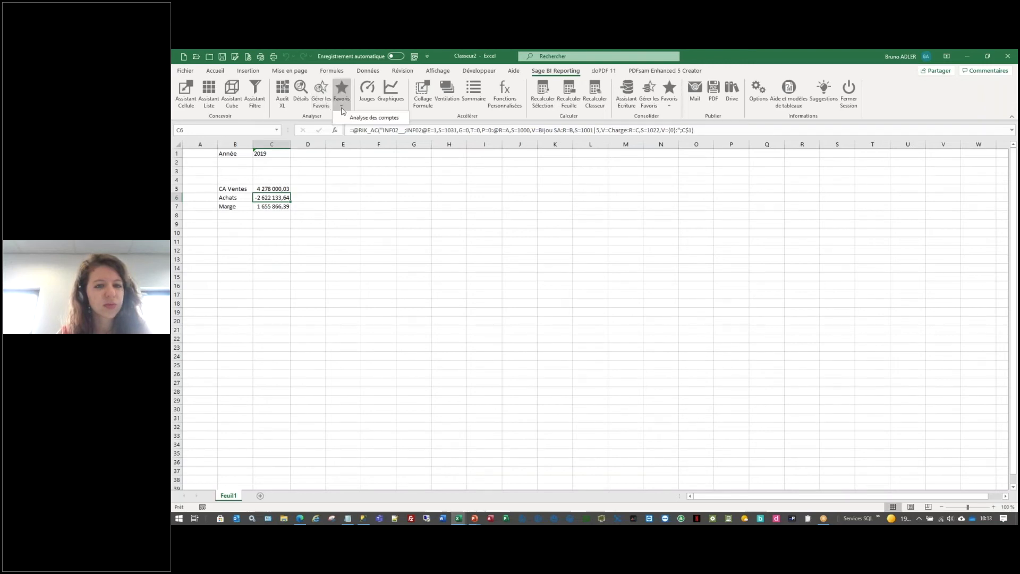
{"action": "left_click", "coordinate": [343, 118]}
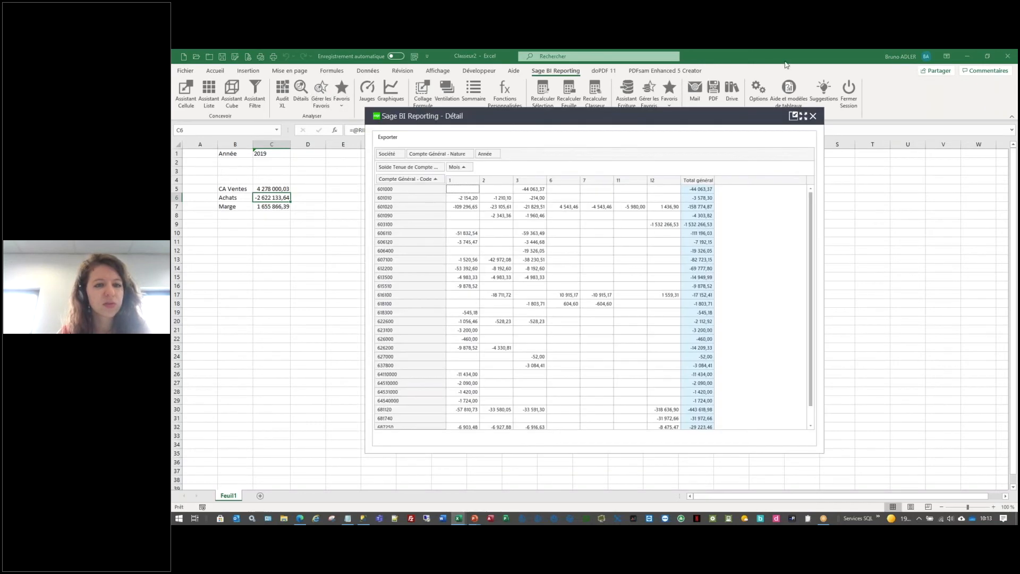
{"action": "scroll", "coordinate": [563, 305], "scroll_direction": "down", "scroll_amount": 1}
{"action": "scroll", "coordinate": [581, 310], "scroll_direction": "up", "scroll_amount": 1}
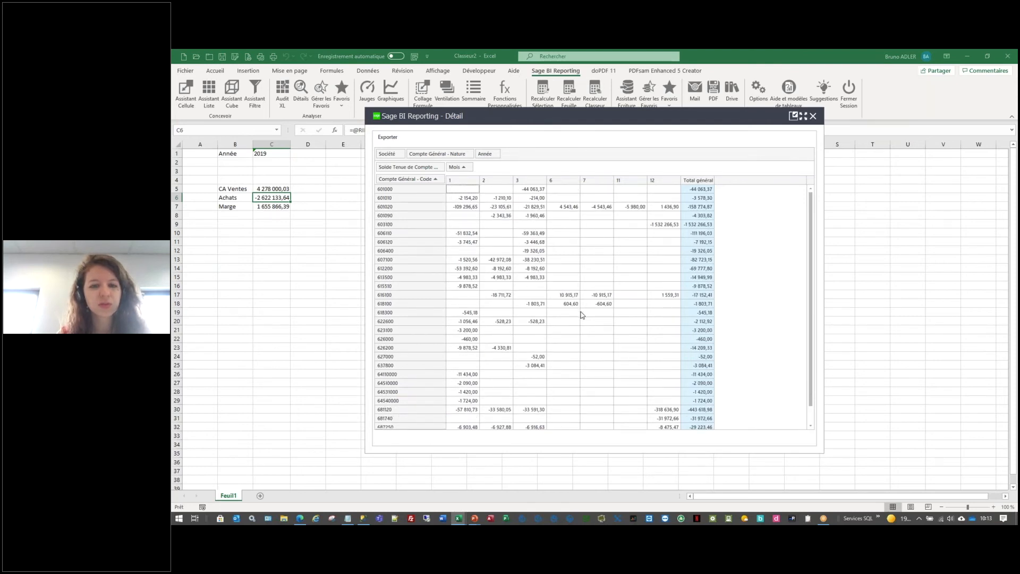
{"action": "left_click", "coordinate": [812, 115]}
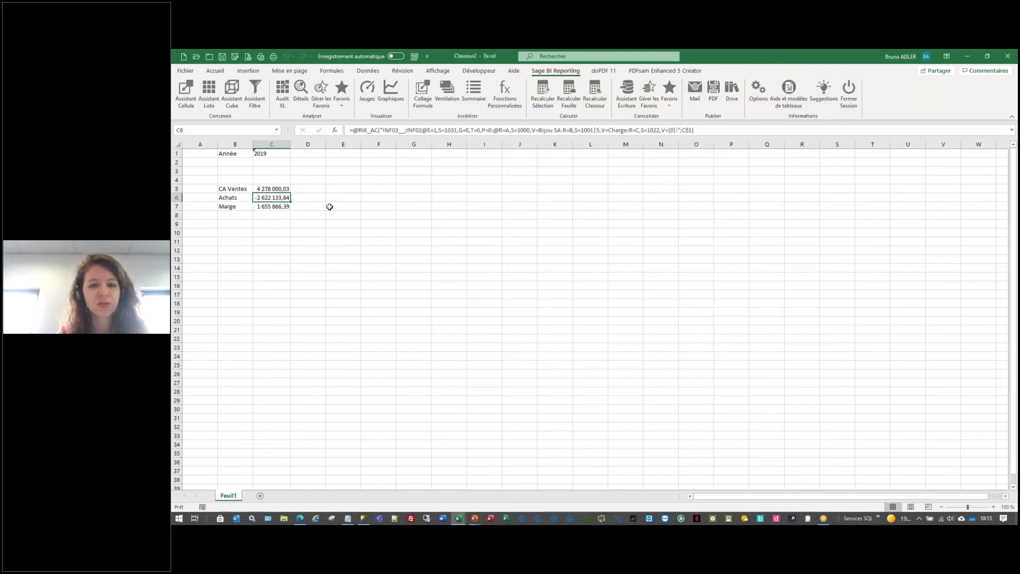
{"action": "left_click", "coordinate": [332, 188]}
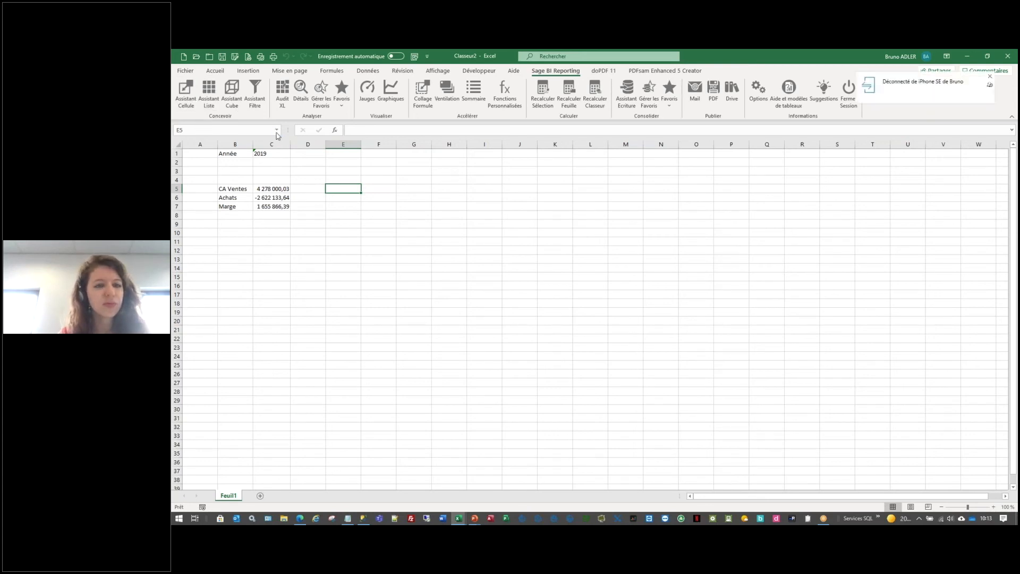
{"action": "left_click", "coordinate": [210, 91]}
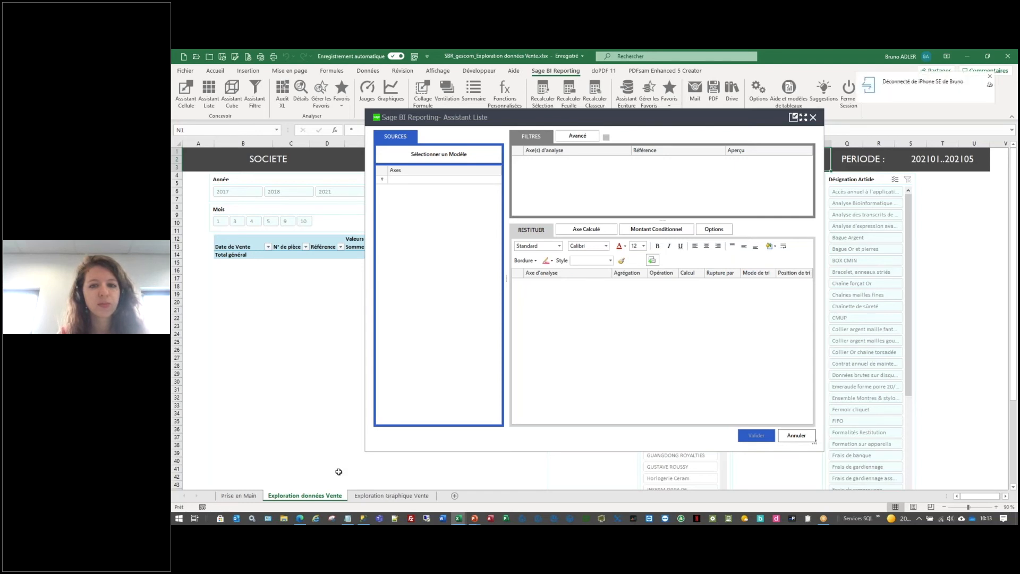
{"action": "mouse_move", "coordinate": [456, 520]}
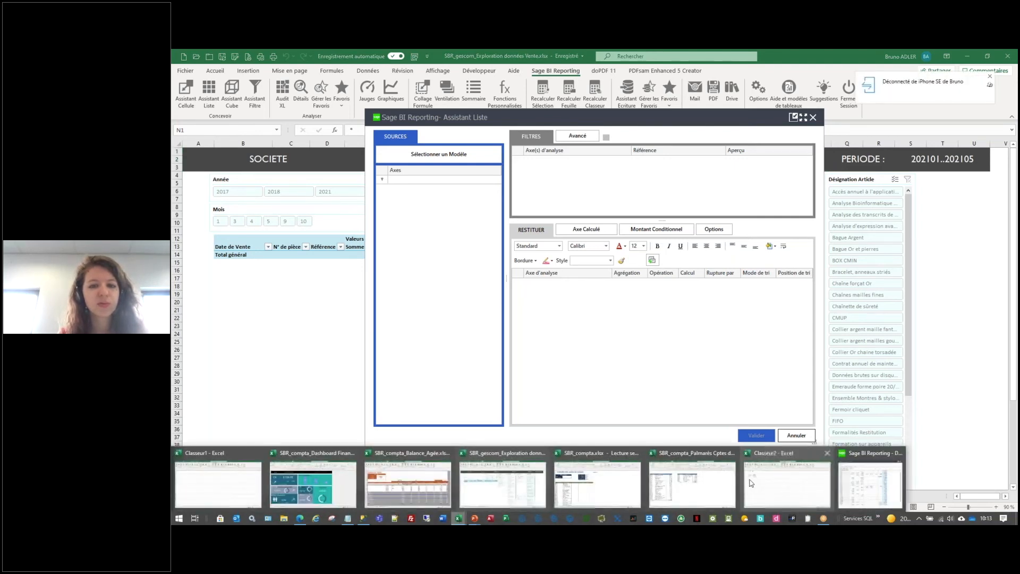
{"action": "left_click", "coordinate": [771, 494]}
{"action": "left_click", "coordinate": [797, 435]}
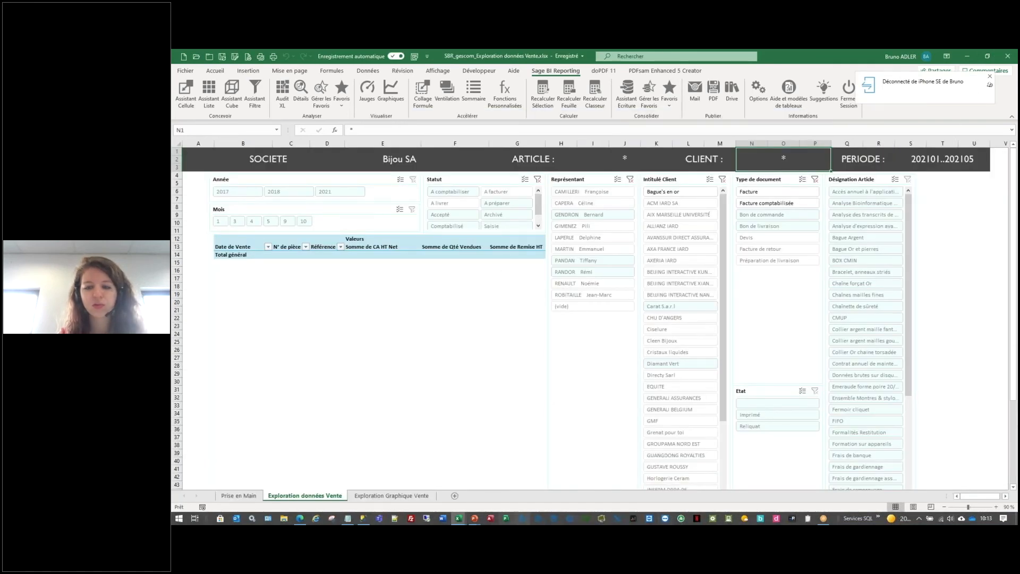
{"action": "mouse_move", "coordinate": [457, 519]}
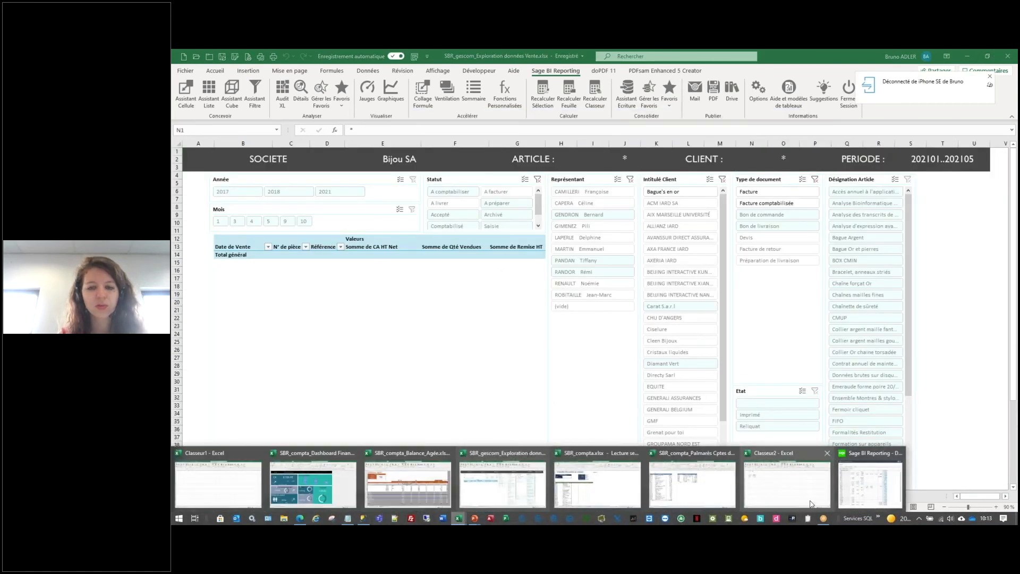
{"action": "left_click", "coordinate": [767, 479]}
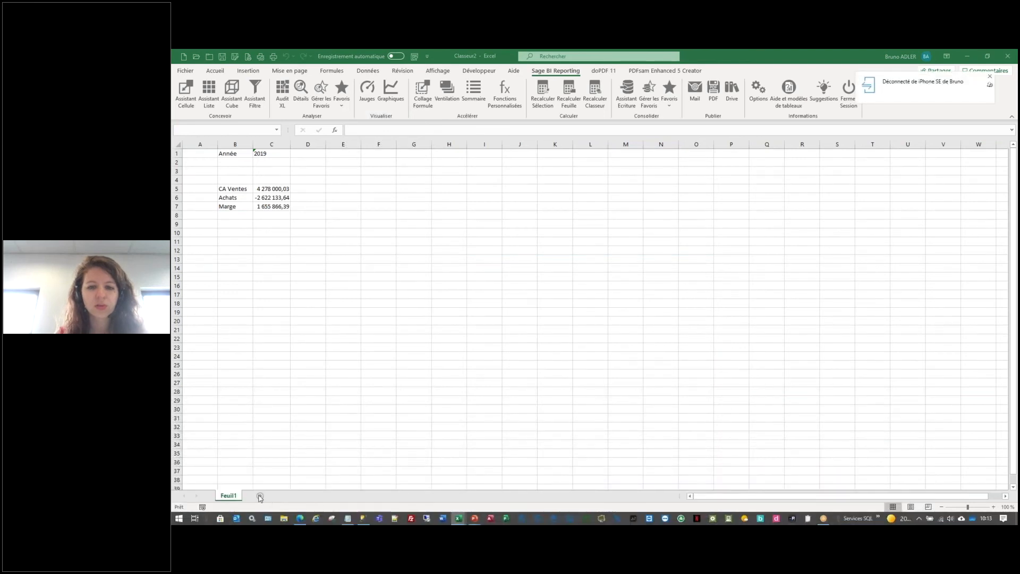
- Add a new sheet to Classeur2 and enter the label Période 1 in C5
{"action": "left_click", "coordinate": [260, 496]}
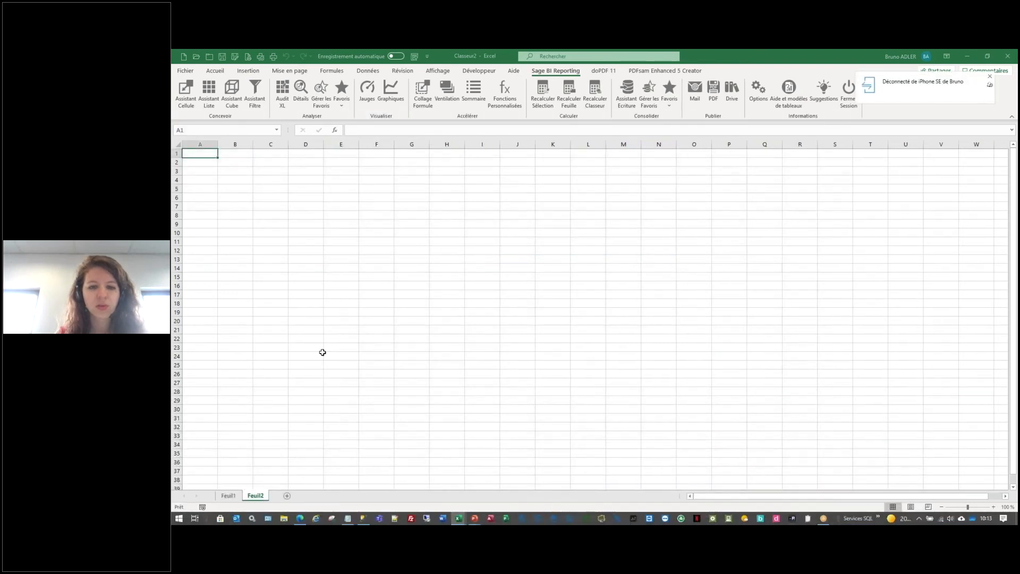
{"action": "left_click", "coordinate": [272, 189]}
{"action": "type", "text": "Période 1"}
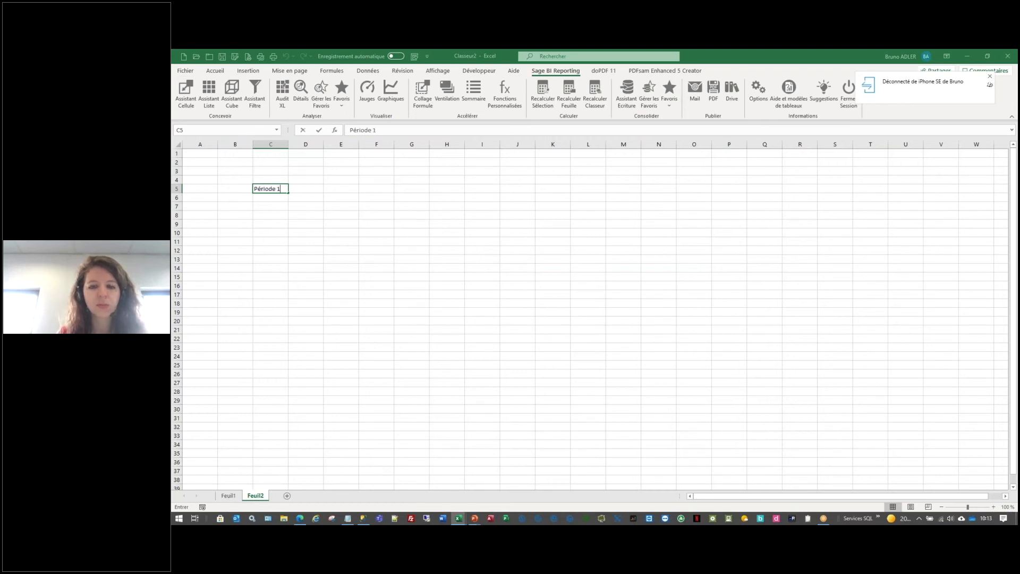
{"action": "key", "text": "Return"}
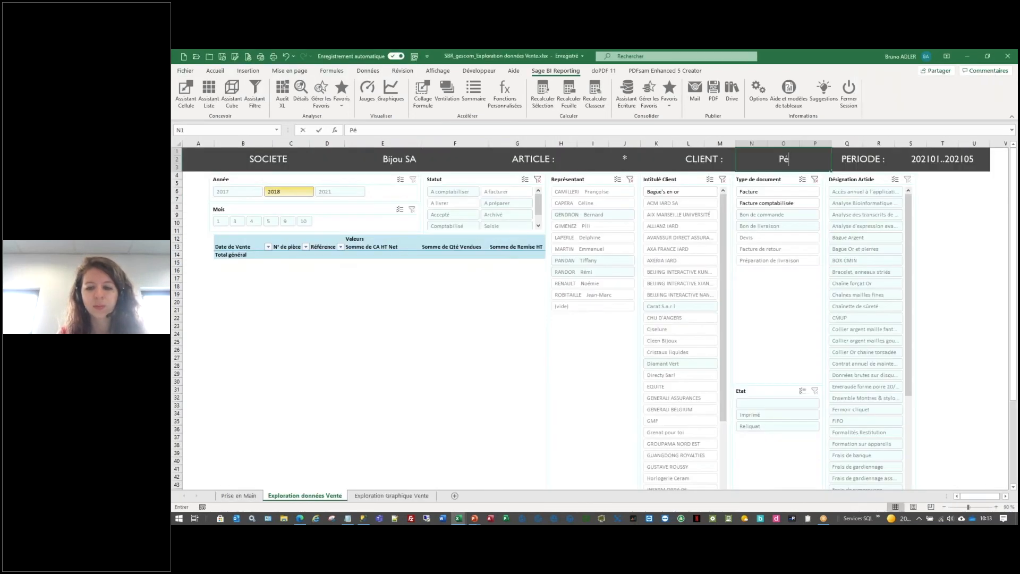
- Close the SBR_gescom_Exploration données Vente workbook and return to Classeur2
{"action": "type", "text": "riode"}
{"action": "key", "text": "alt+Tab"}
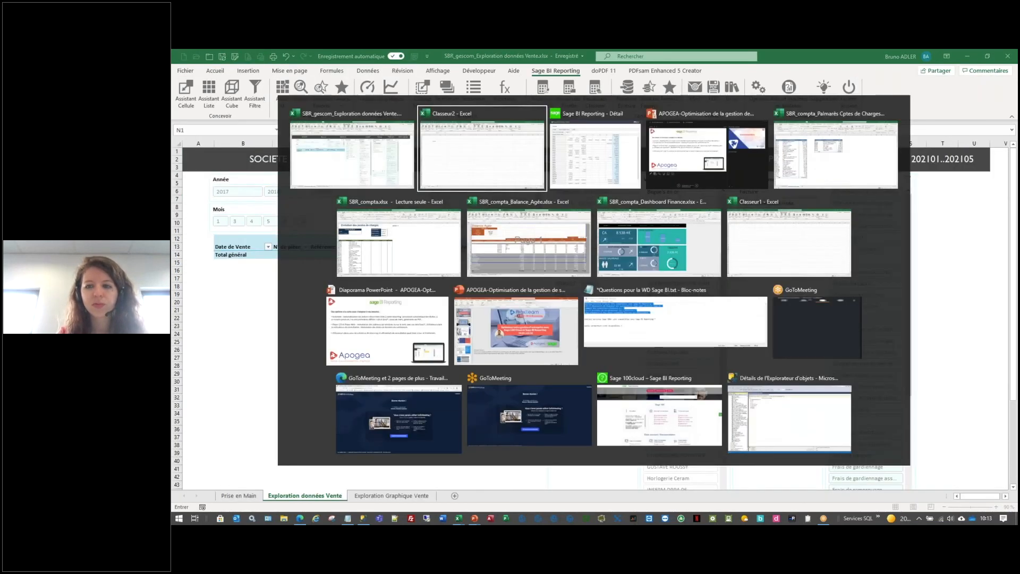
{"action": "key", "text": "alt+Tab"}
{"action": "key", "text": "alt+Tab"}
{"action": "key", "text": "alt+Tab"}
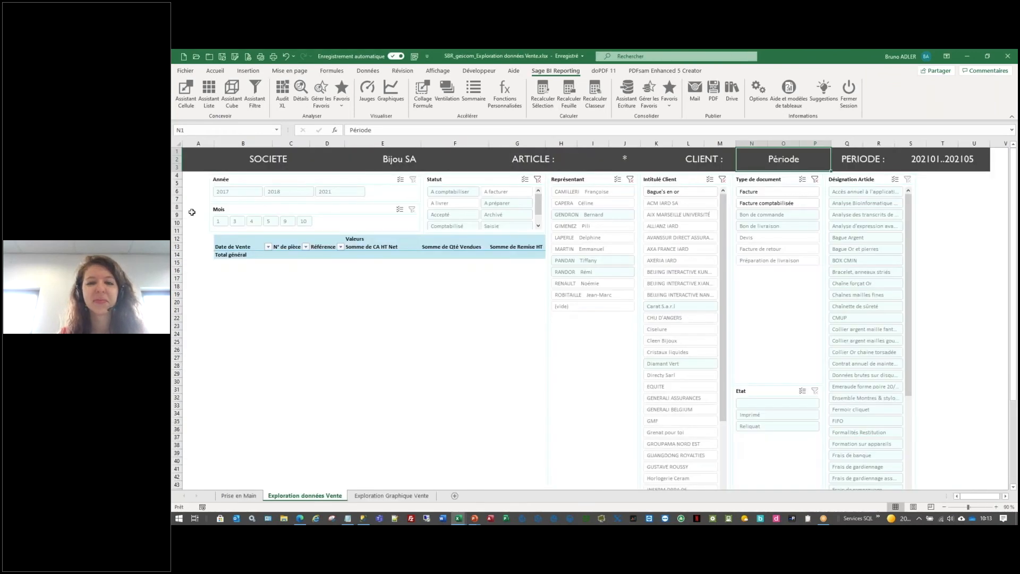
{"action": "left_click", "coordinate": [1007, 56]}
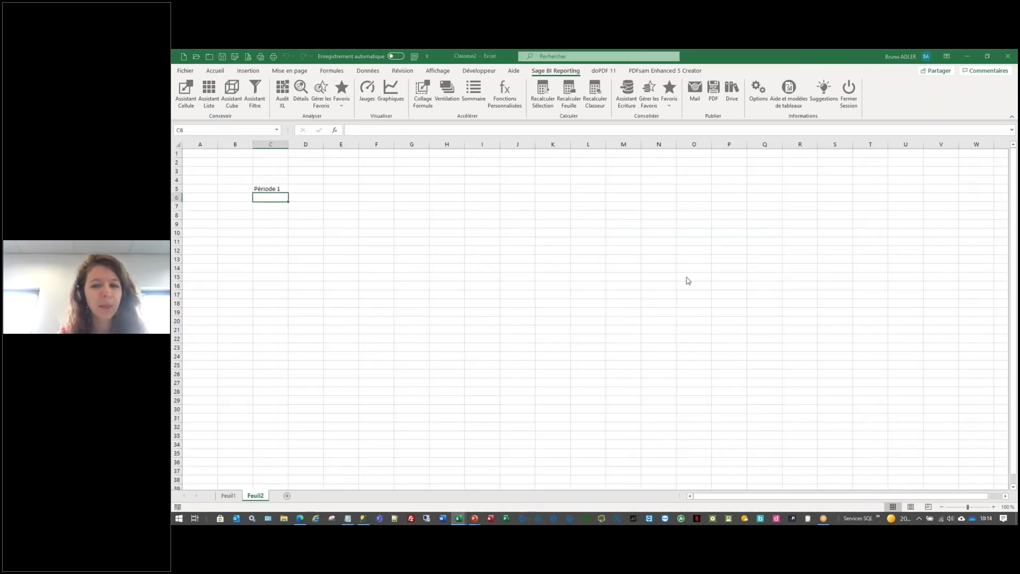
- Enter the label Période 2 in C6, with the period values 201903 in D5 and 201902 in D6
{"action": "type", "text": "Période 2"}
{"action": "key", "text": "Return"}
{"action": "key", "text": "Right"}
{"action": "key", "text": "Up"}
{"action": "key", "text": "Up"}
{"action": "type", "text": "201"}
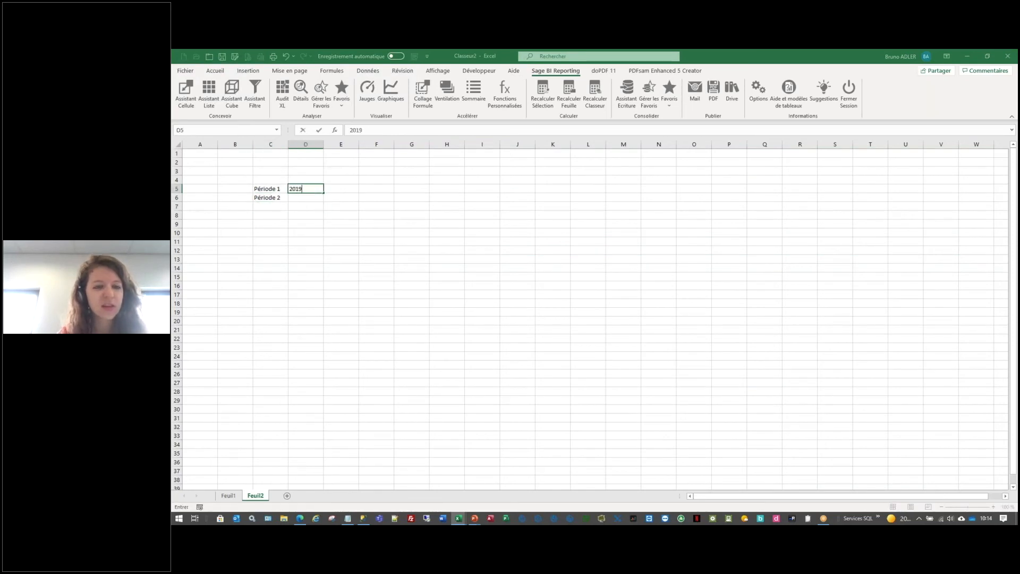
{"action": "key", "text": "Return"}
{"action": "type", "text": "201902"}
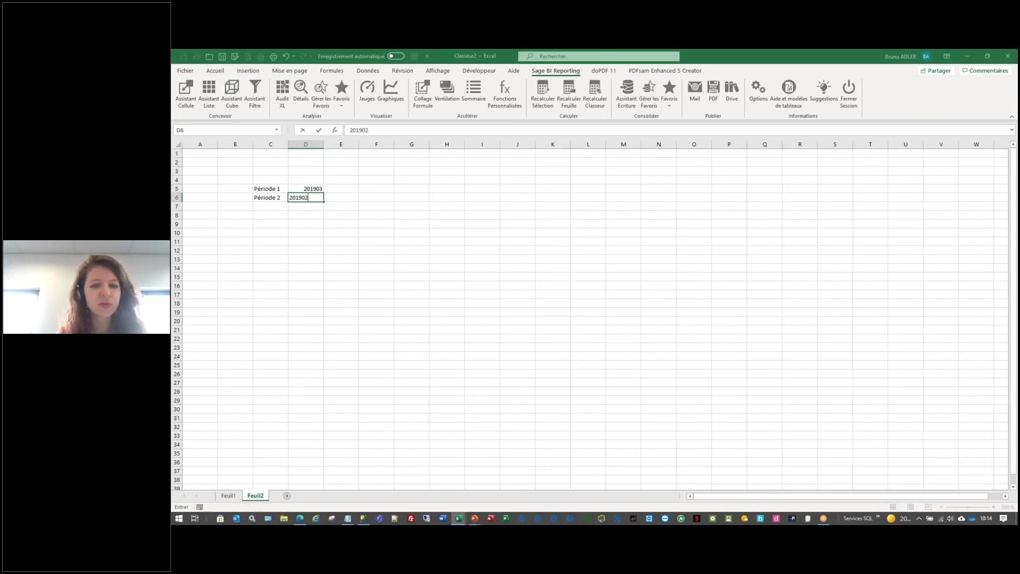
{"action": "key", "text": "Return"}
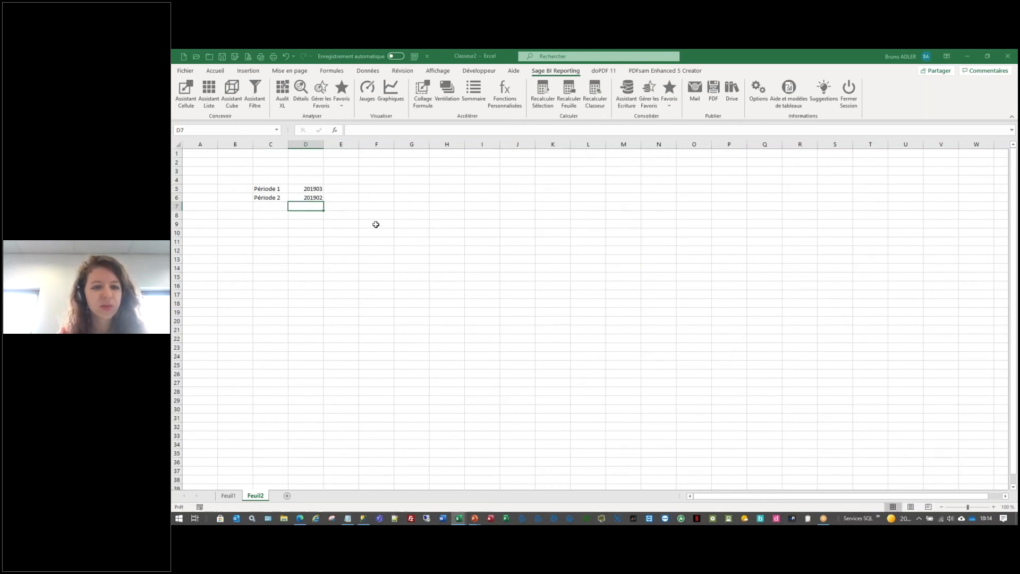
{"action": "left_click", "coordinate": [349, 215]}
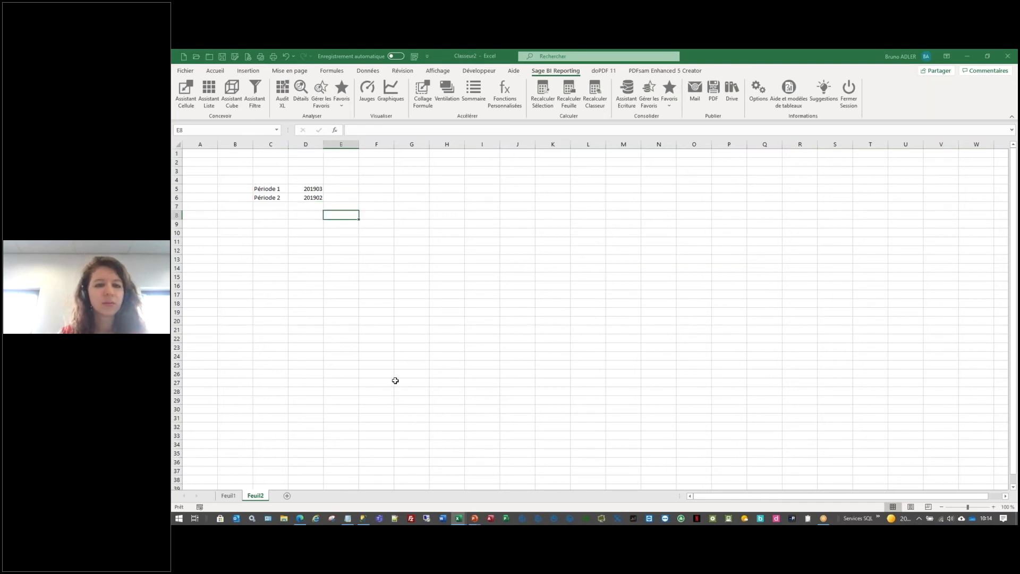
- Start a list at E8 based on the Ventes model of the Sage 100cloud Gestion Commerciale connector
{"action": "left_click", "coordinate": [208, 91]}
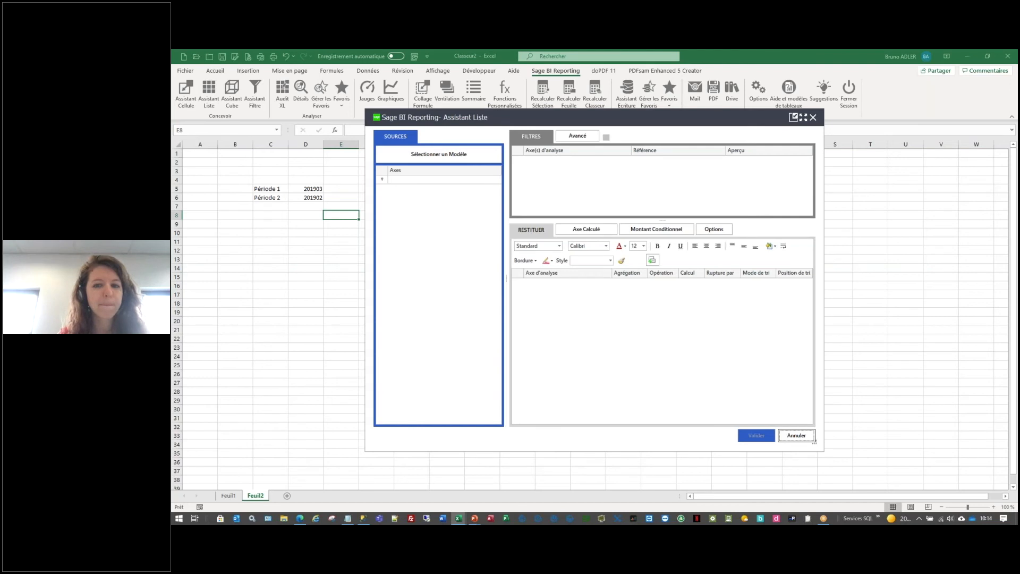
{"action": "left_click", "coordinate": [409, 158]}
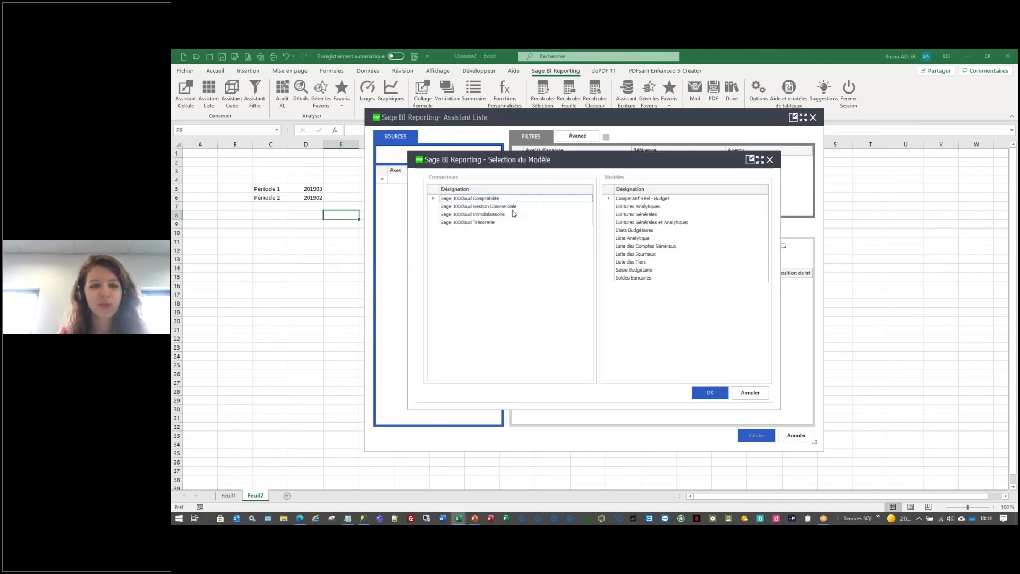
{"action": "left_click", "coordinate": [512, 208]}
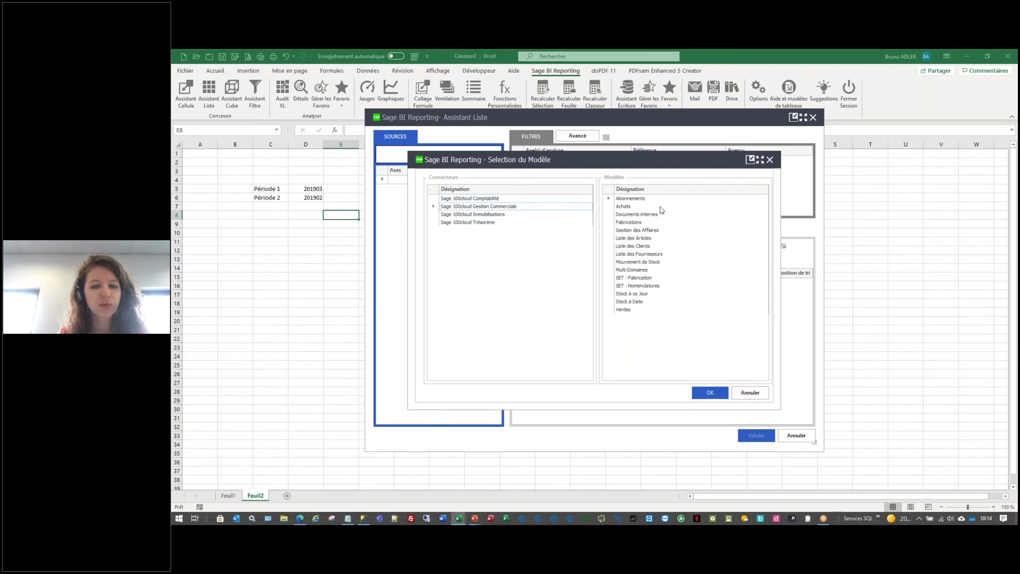
{"action": "left_click", "coordinate": [623, 309]}
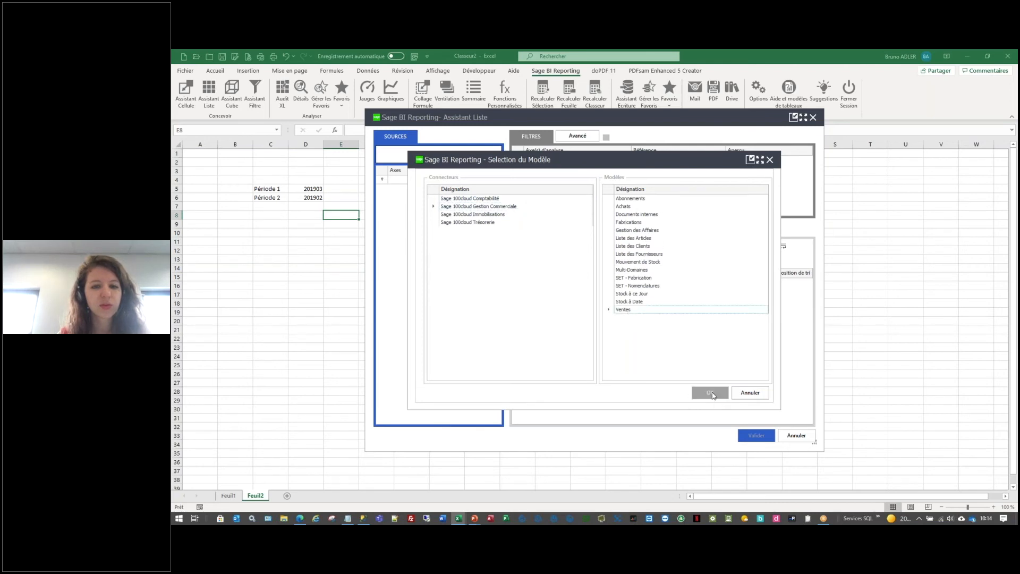
{"action": "left_click", "coordinate": [712, 394]}
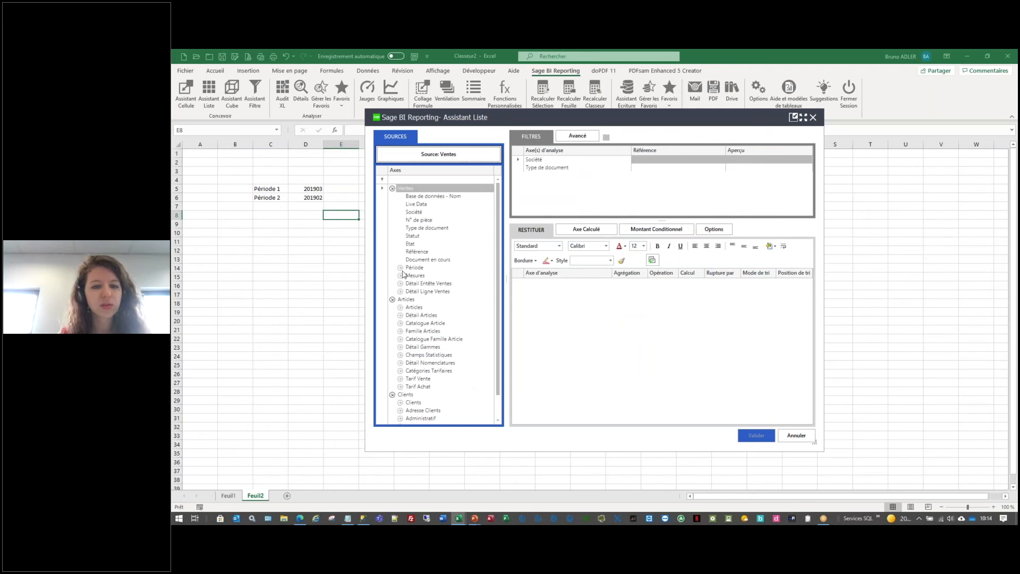
- Add the Code Client and Intitulé Client axes to the list's output columns
{"action": "scroll", "coordinate": [428, 318], "scroll_direction": "down", "scroll_amount": 1}
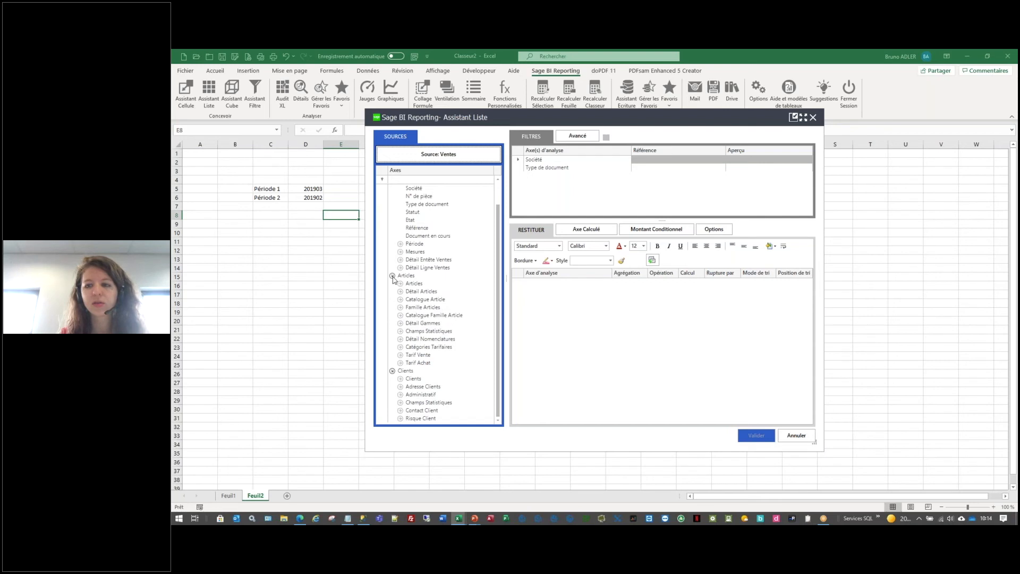
{"action": "left_click", "coordinate": [400, 378]}
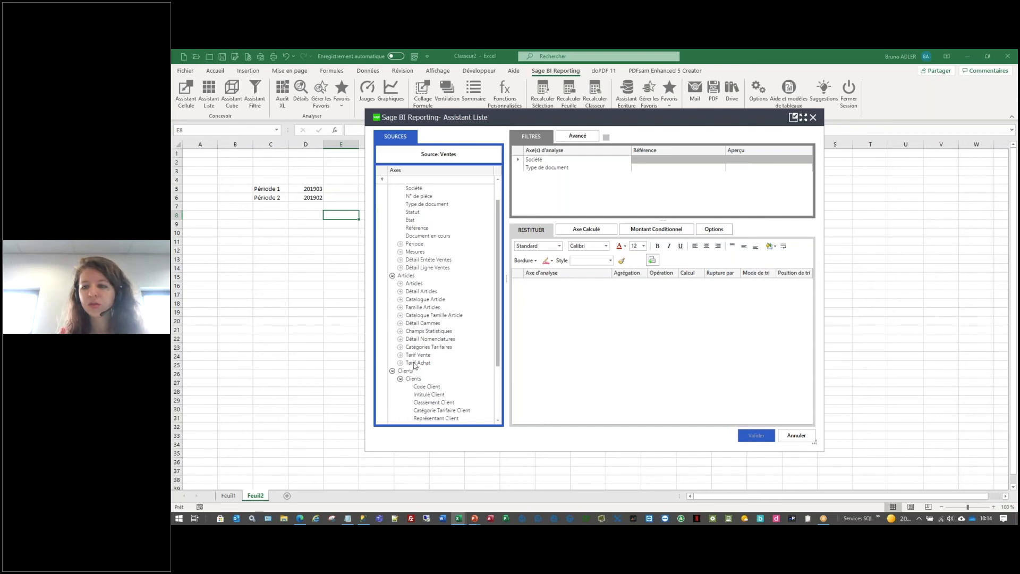
{"action": "scroll", "coordinate": [417, 372], "scroll_direction": "down", "scroll_amount": 3}
{"action": "left_click_drag", "start_coordinate": [428, 316], "coordinate": [553, 298]}
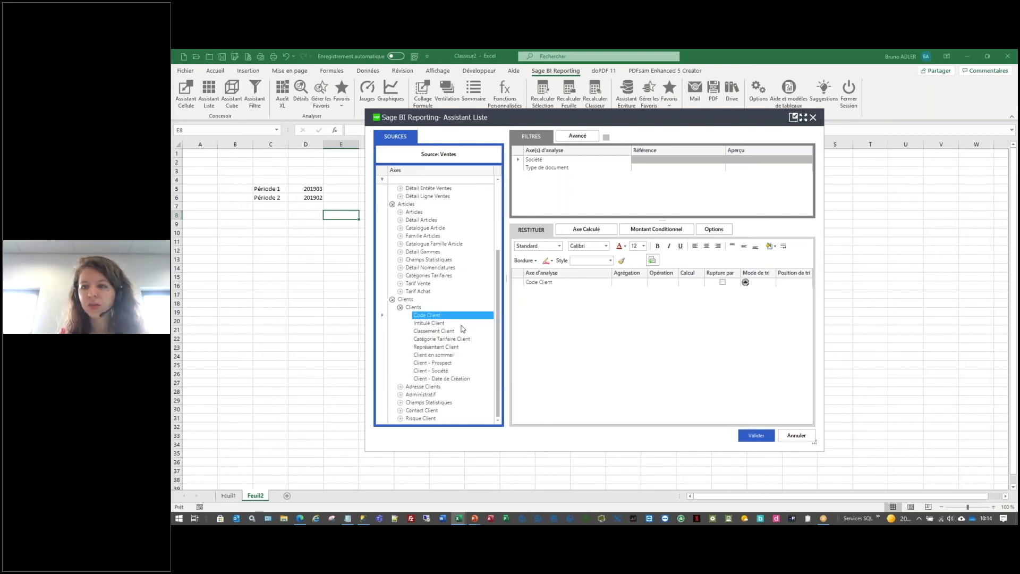
{"action": "left_click_drag", "start_coordinate": [431, 325], "coordinate": [570, 329]}
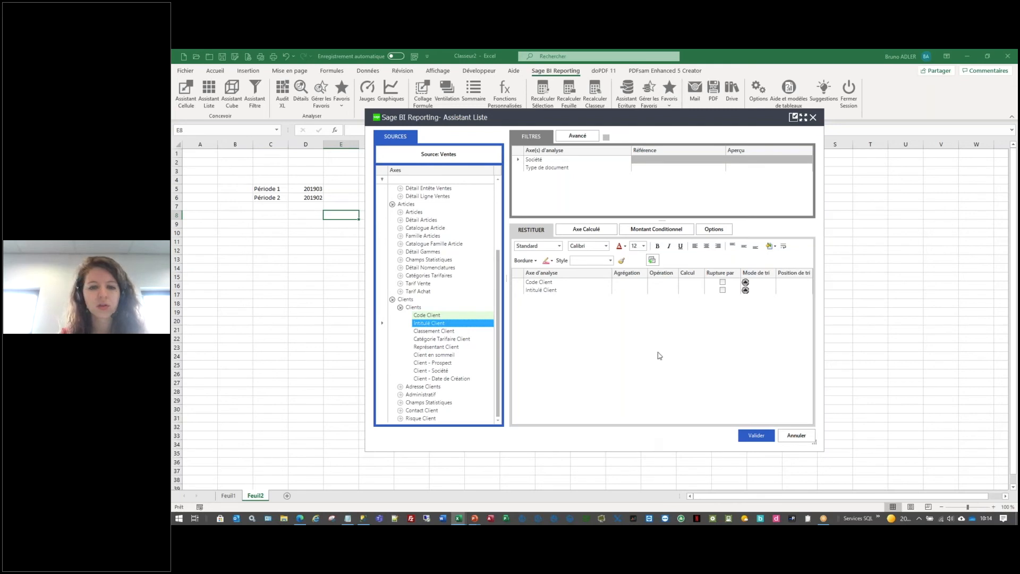
- Create a conditional amount with a condition on the Période axis that references cell D5
{"action": "left_click", "coordinate": [669, 233]}
{"action": "left_click", "coordinate": [665, 235]}
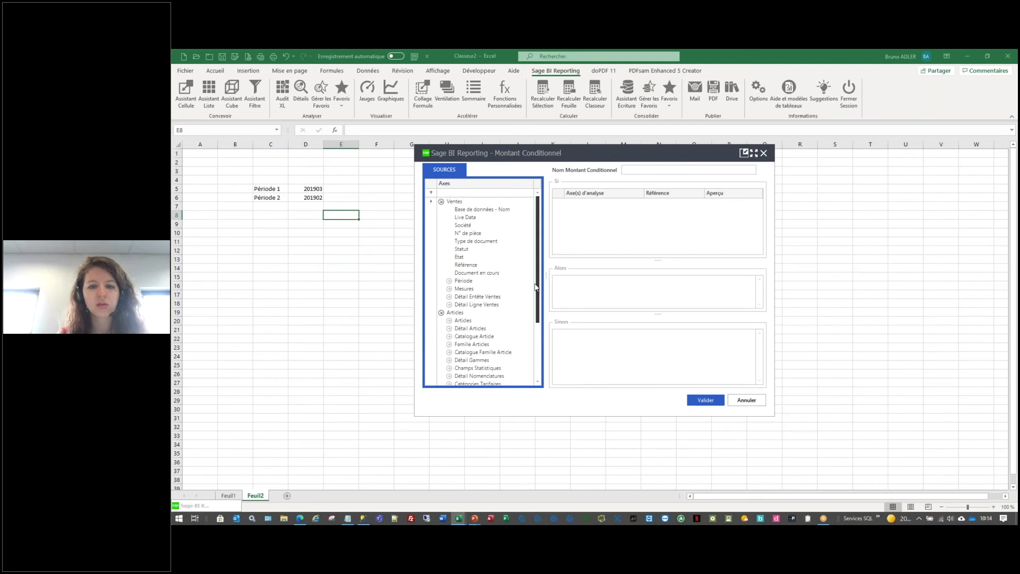
{"action": "left_click", "coordinate": [450, 281]}
{"action": "left_click_drag", "start_coordinate": [477, 297], "coordinate": [613, 217]}
{"action": "left_click", "coordinate": [682, 202]}
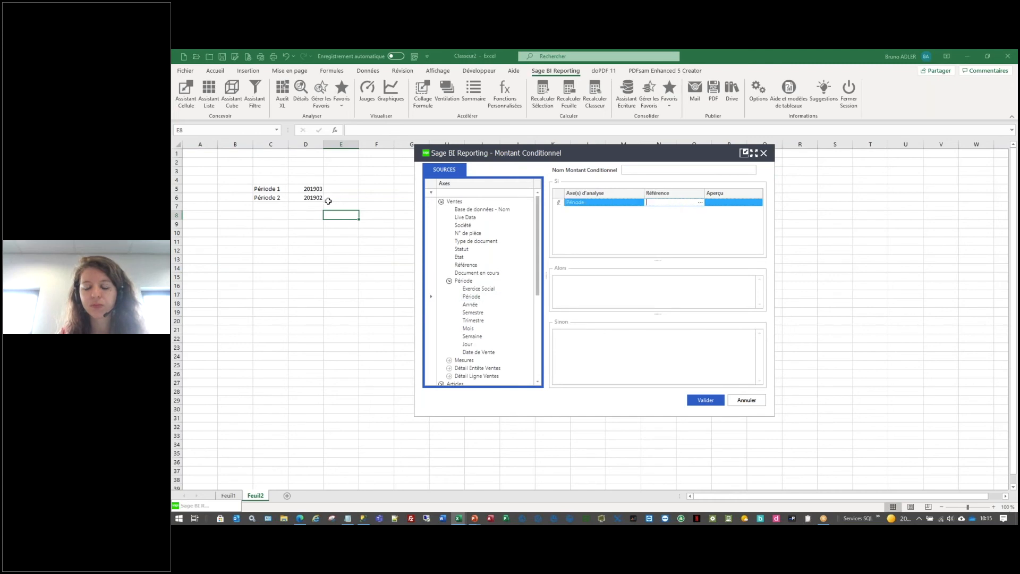
{"action": "left_click", "coordinate": [316, 190]}
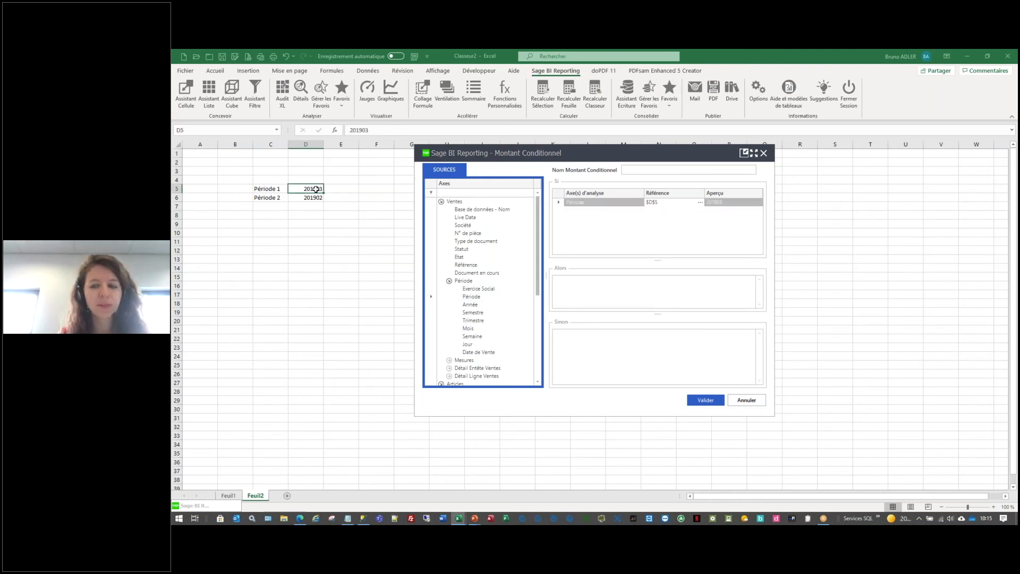
- Make the conditional amount return CA HT Net, otherwise 0, and save it under the name Période 1
{"action": "left_click", "coordinate": [449, 280]}
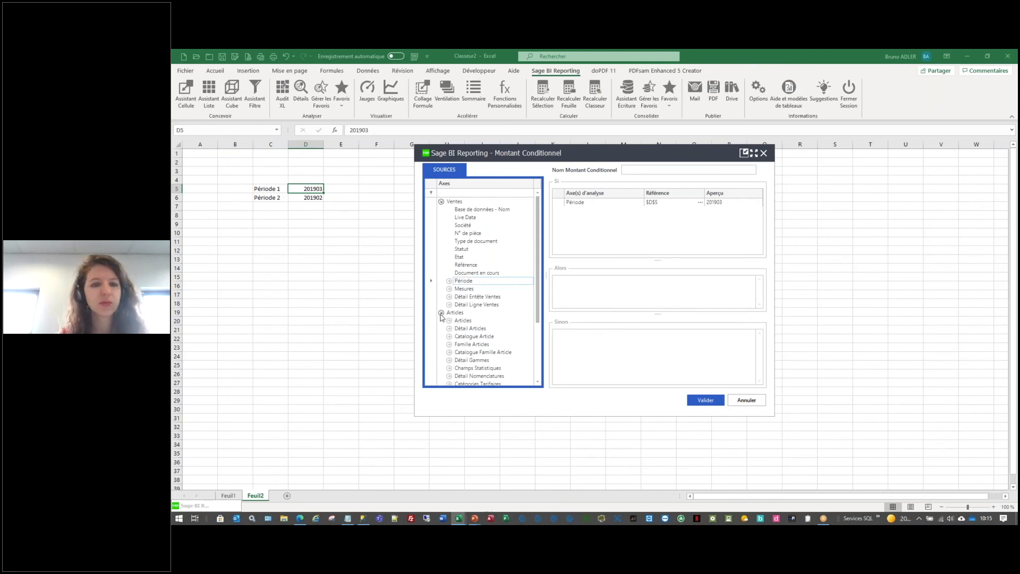
{"action": "left_click", "coordinate": [441, 313]}
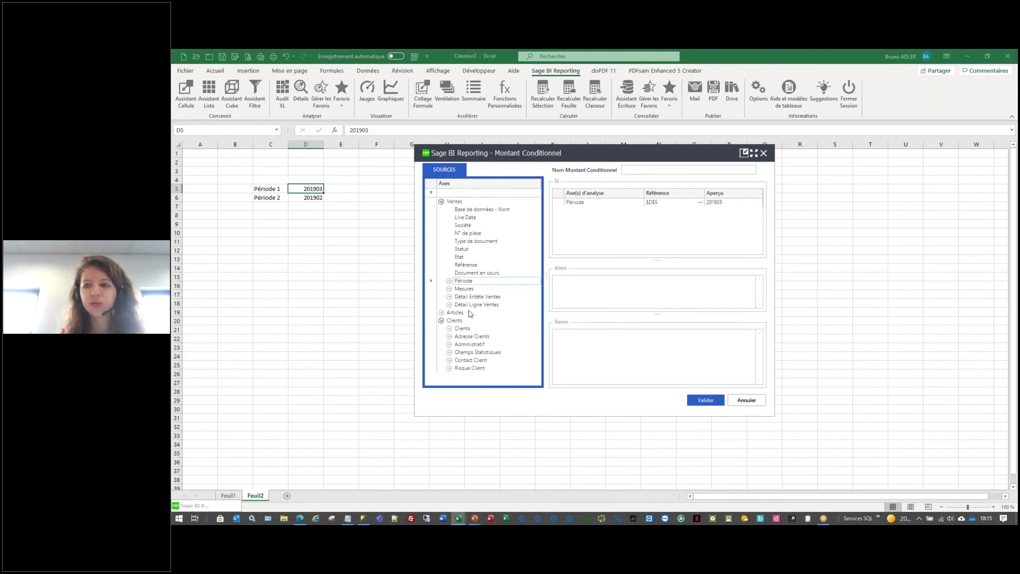
{"action": "left_click", "coordinate": [450, 289]}
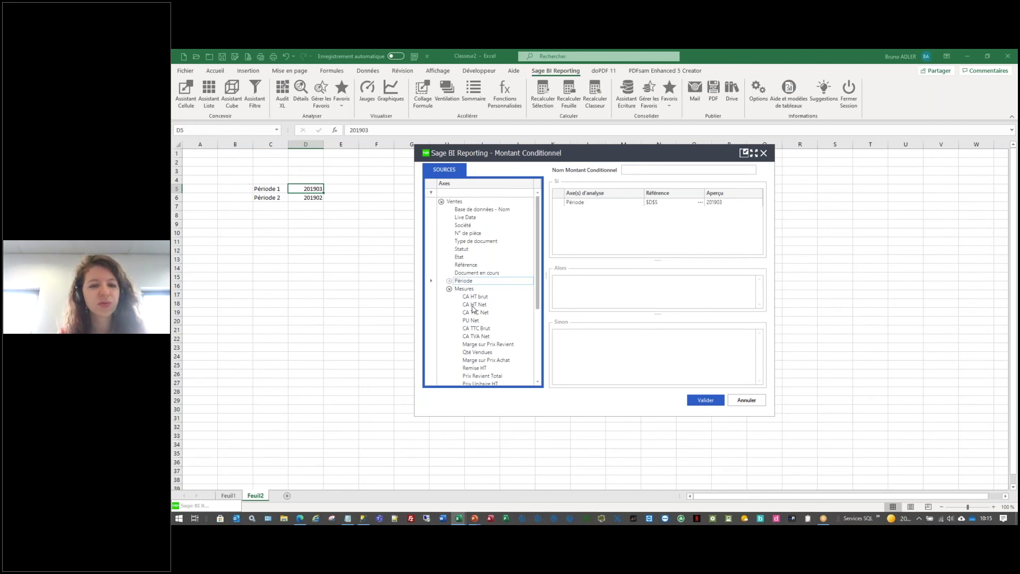
{"action": "left_click_drag", "start_coordinate": [473, 307], "coordinate": [590, 302]}
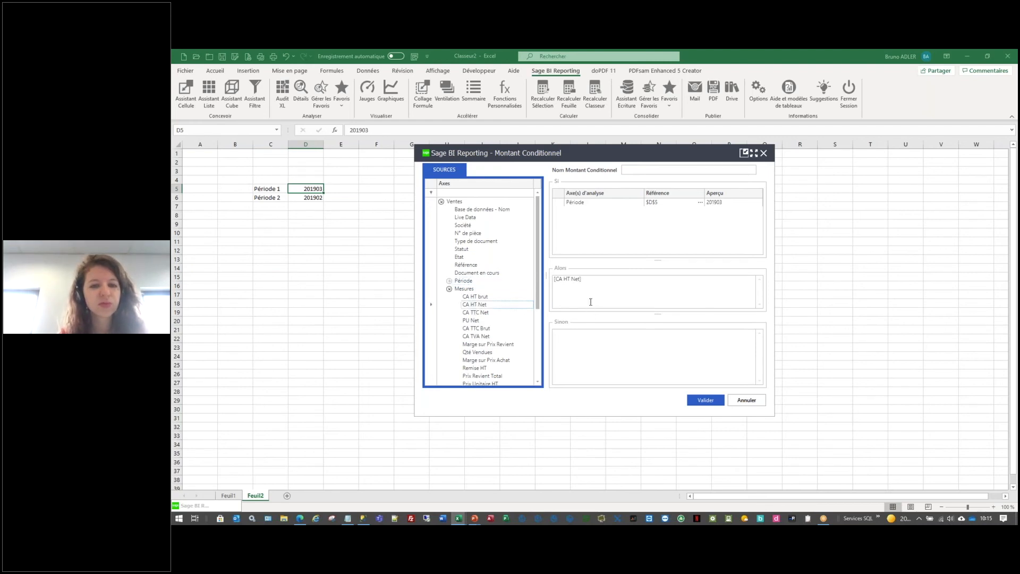
{"action": "left_click", "coordinate": [606, 346]}
{"action": "left_click", "coordinate": [704, 402]}
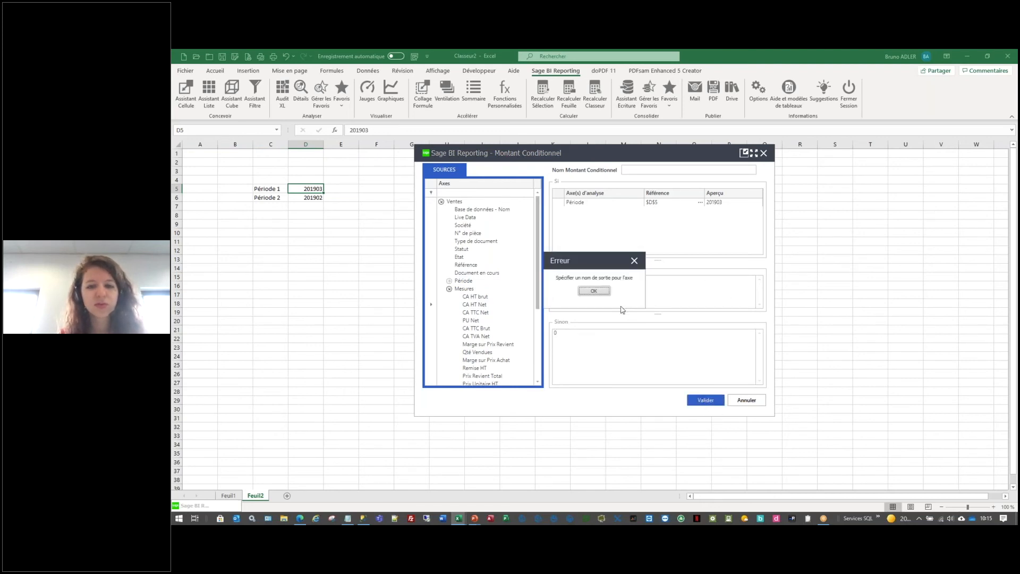
{"action": "left_click", "coordinate": [605, 294]}
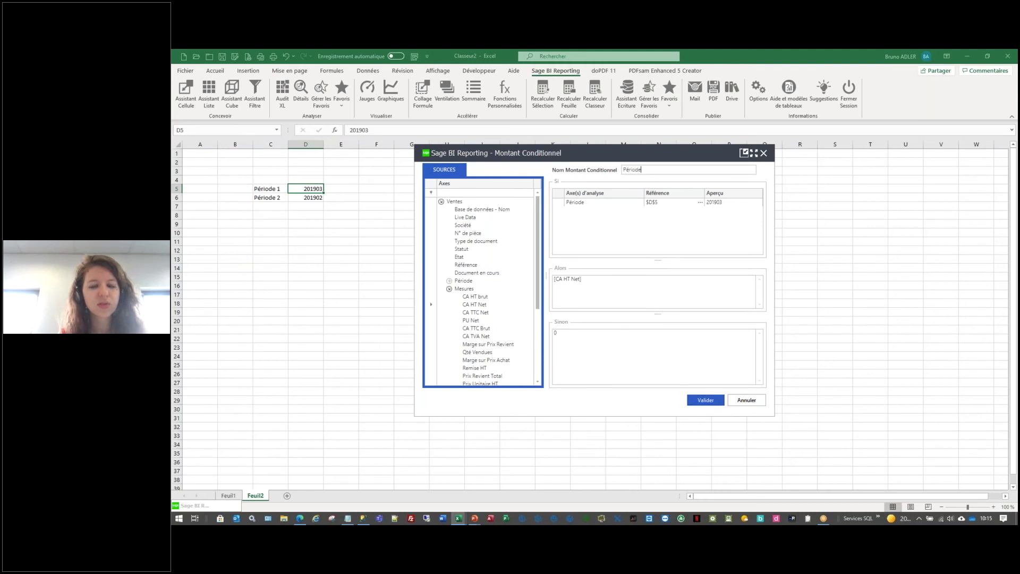
{"action": "type", "text": "1"}
{"action": "key", "text": "Return"}
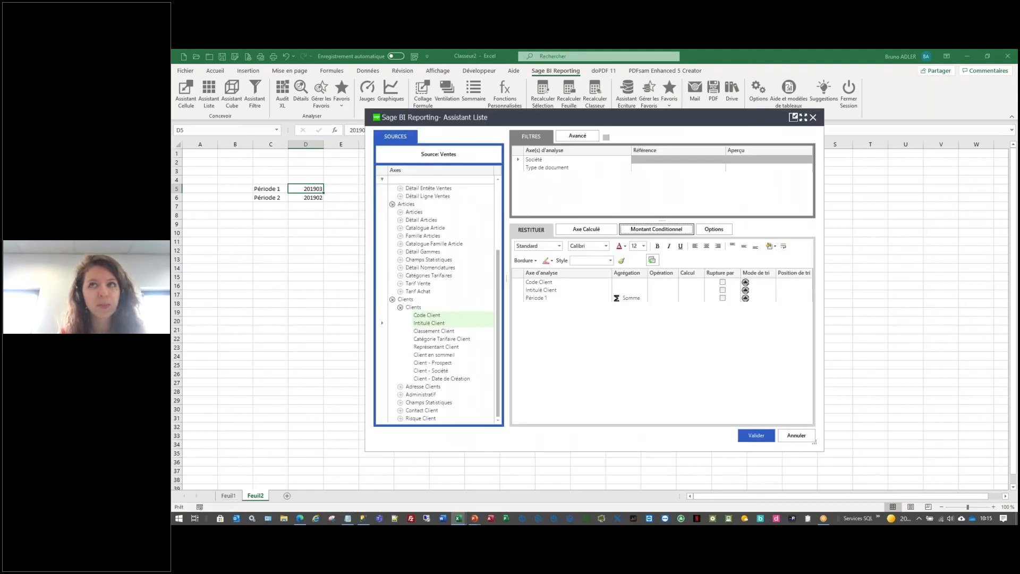
- Duplicate the Période 1 conditional amount and rename the copy Période 2
{"action": "left_click", "coordinate": [539, 299]}
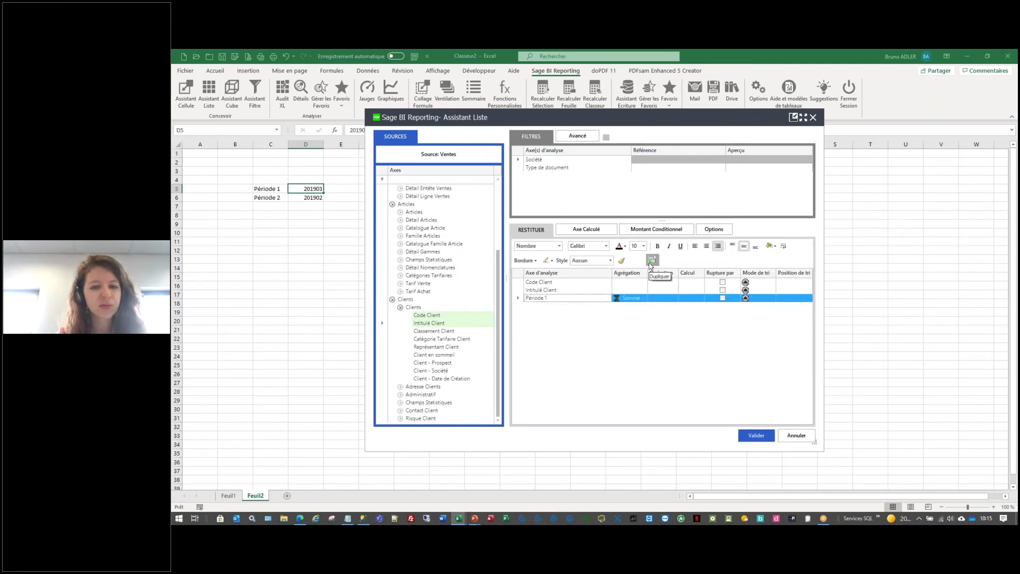
{"action": "left_click", "coordinate": [651, 260]}
{"action": "left_click", "coordinate": [556, 307]}
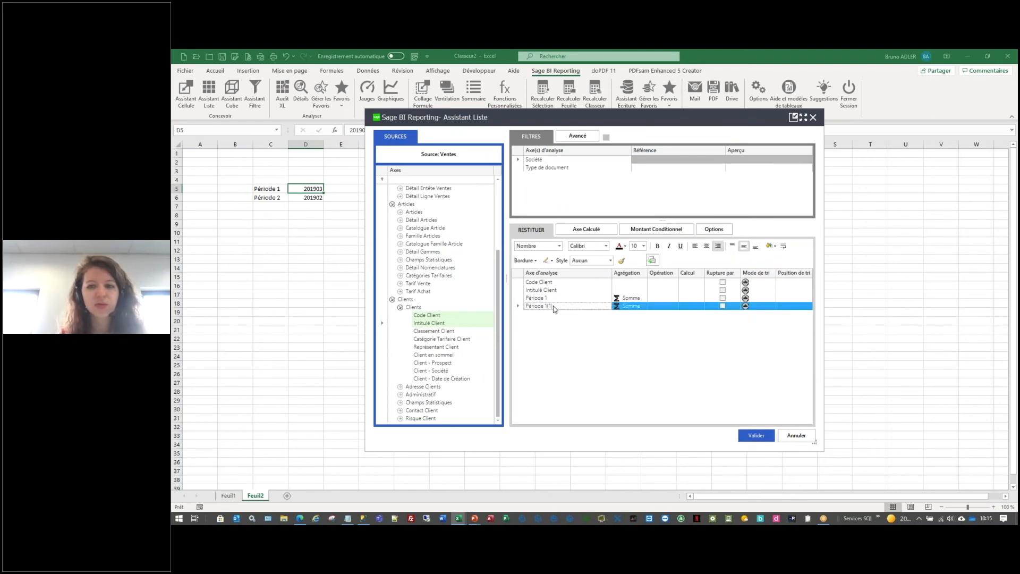
{"action": "left_click", "coordinate": [656, 229]}
{"action": "left_click_drag", "start_coordinate": [645, 170], "coordinate": [704, 178]}
{"action": "key", "text": "BackSpace"}
{"action": "key", "text": "BackSpace"}
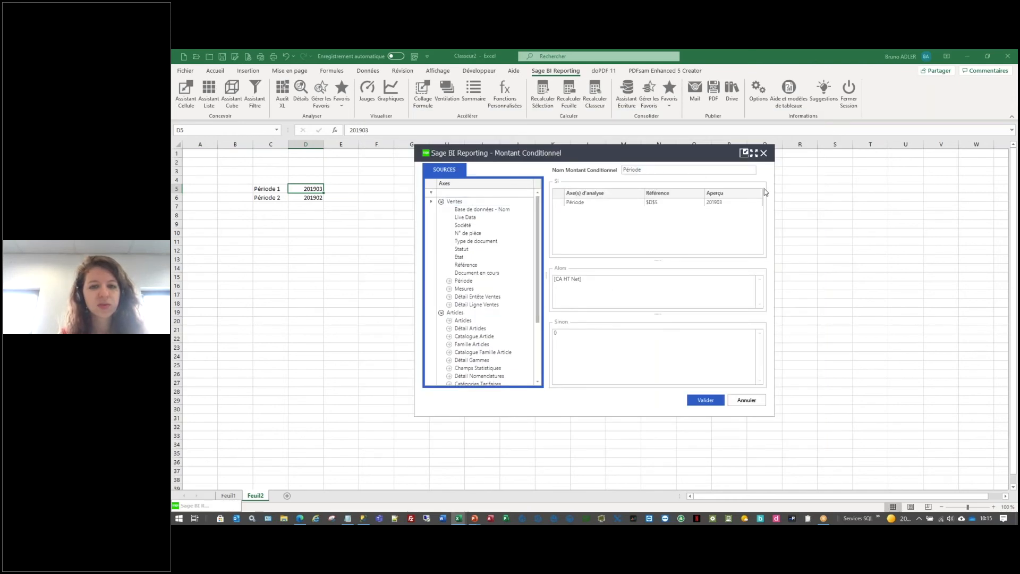
- Point the Période 2 amount's condition to cell D6 and generate the customer list on the sheet
{"action": "left_click", "coordinate": [672, 203]}
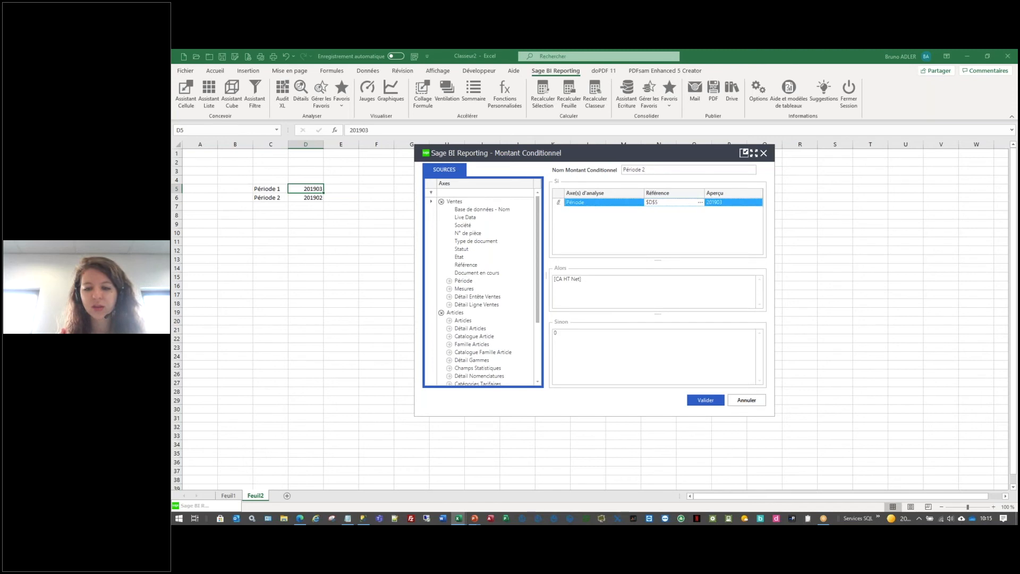
{"action": "left_click", "coordinate": [306, 198]}
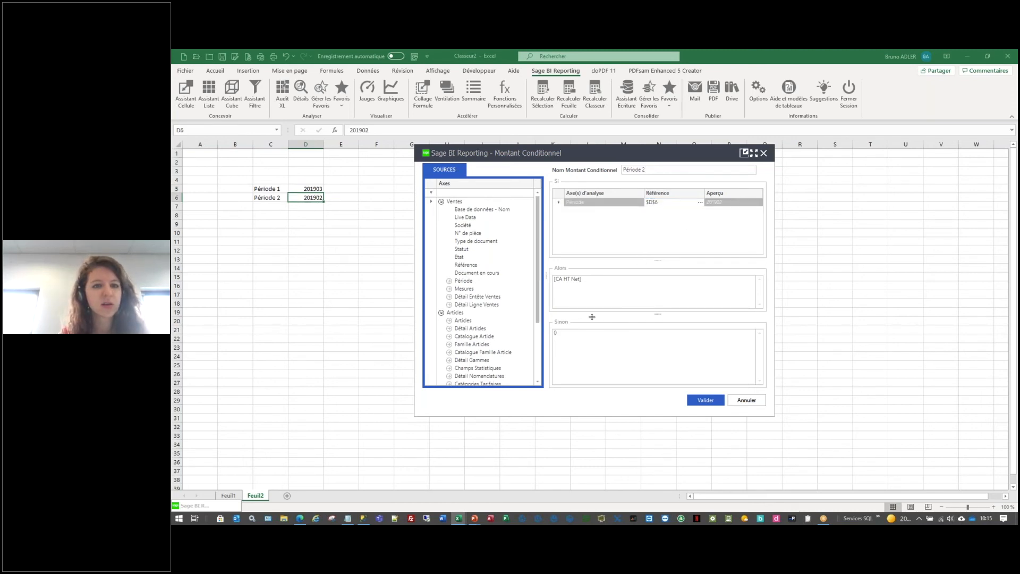
{"action": "left_click", "coordinate": [705, 402]}
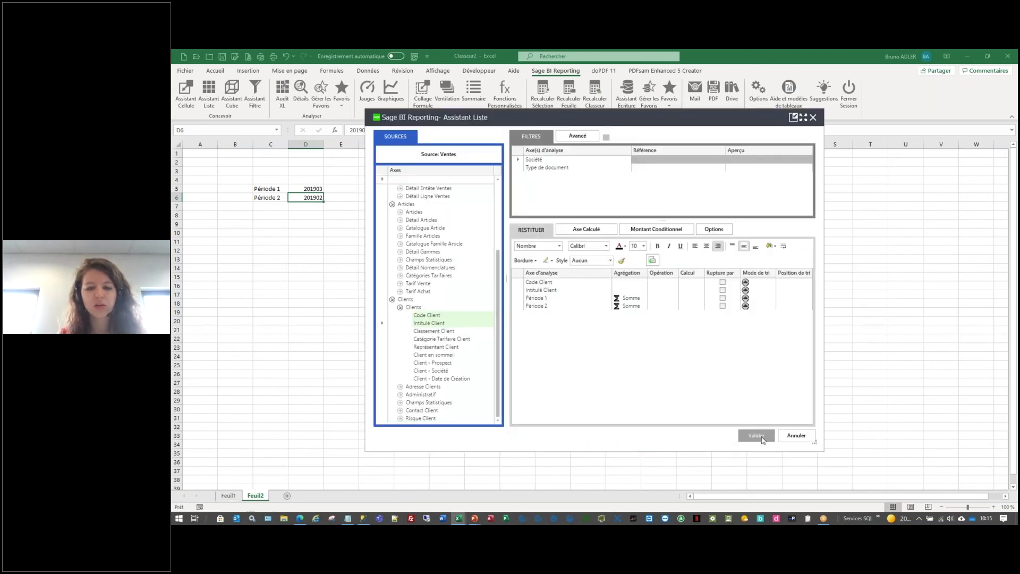
{"action": "left_click", "coordinate": [761, 438]}
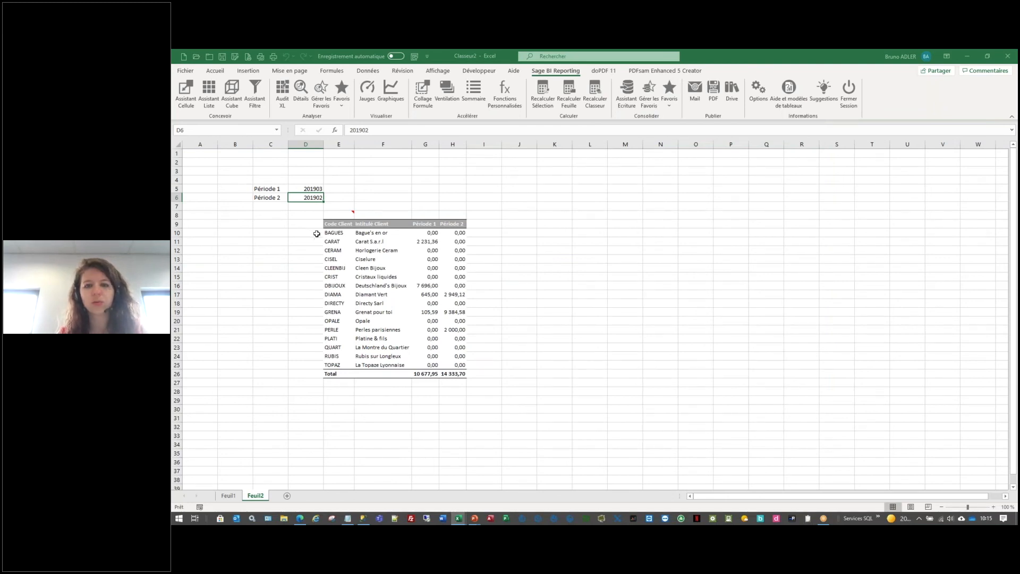
- Set the Période 1 value in D5 to 201905 so the list recalculates
{"action": "left_click", "coordinate": [313, 189]}
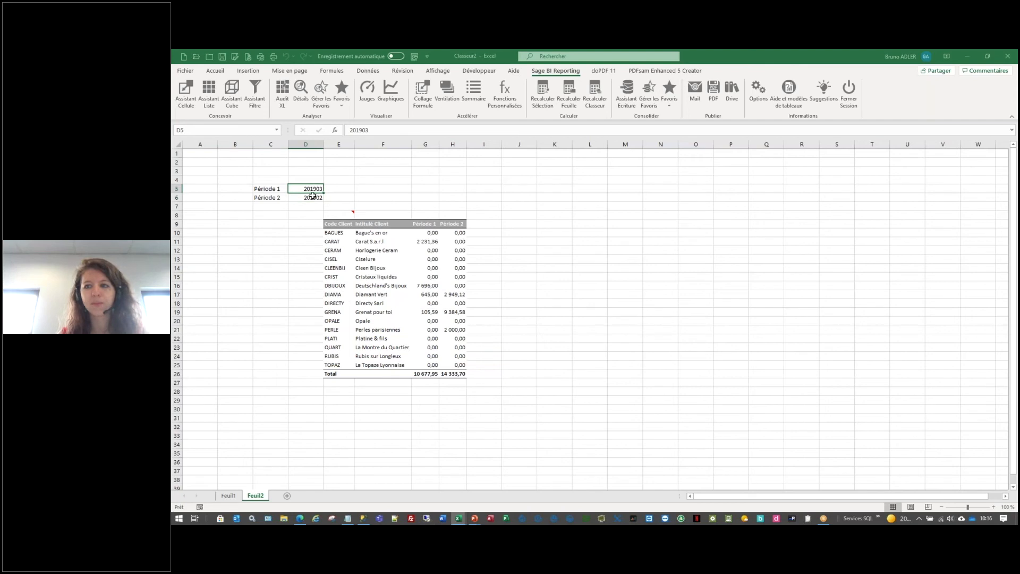
{"action": "double_click", "coordinate": [312, 189]}
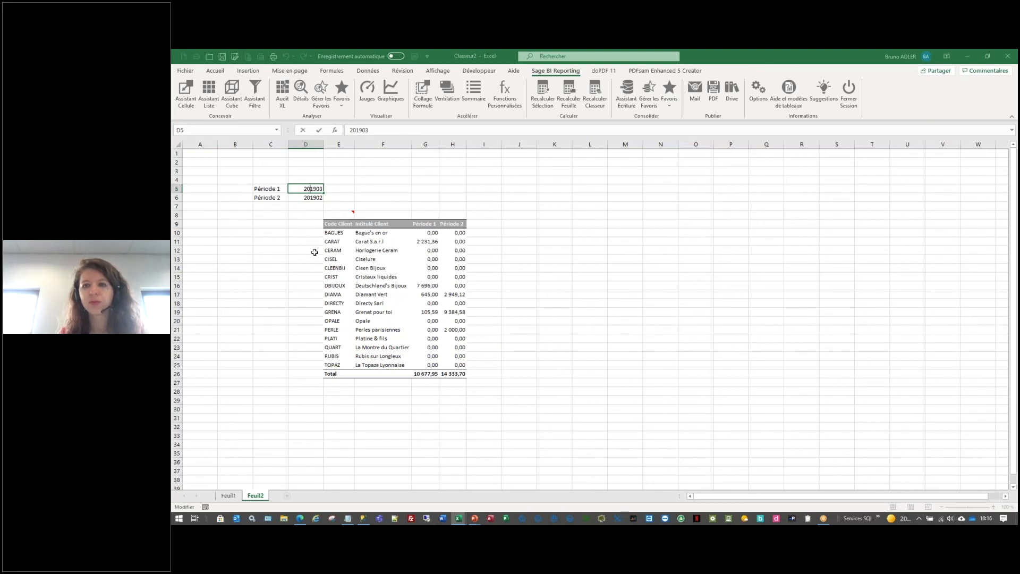
{"action": "key", "text": "End"}
{"action": "key", "text": "BackSpace"}
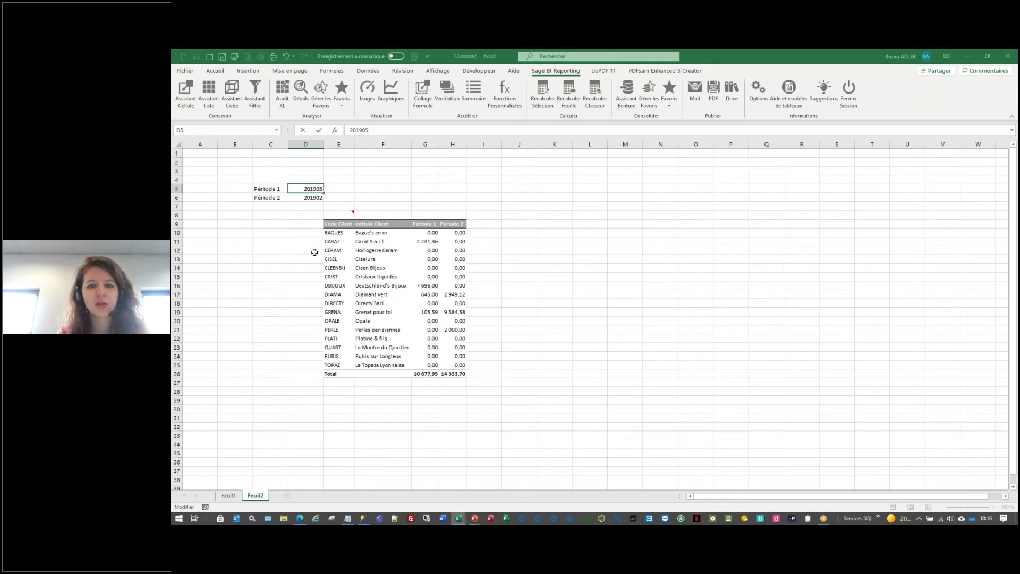
{"action": "left_click", "coordinate": [409, 177]}
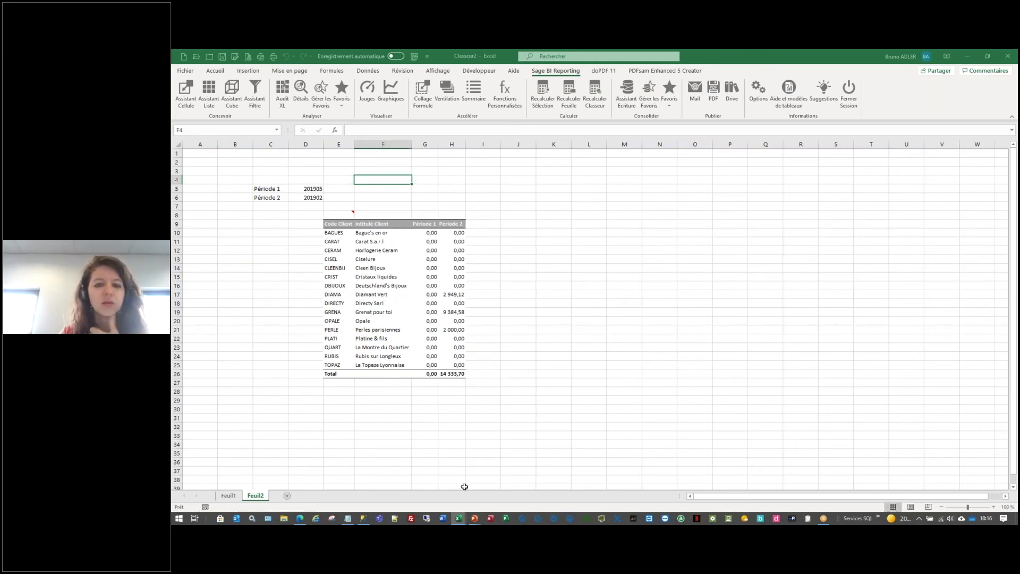
{"action": "left_click", "coordinate": [317, 190]}
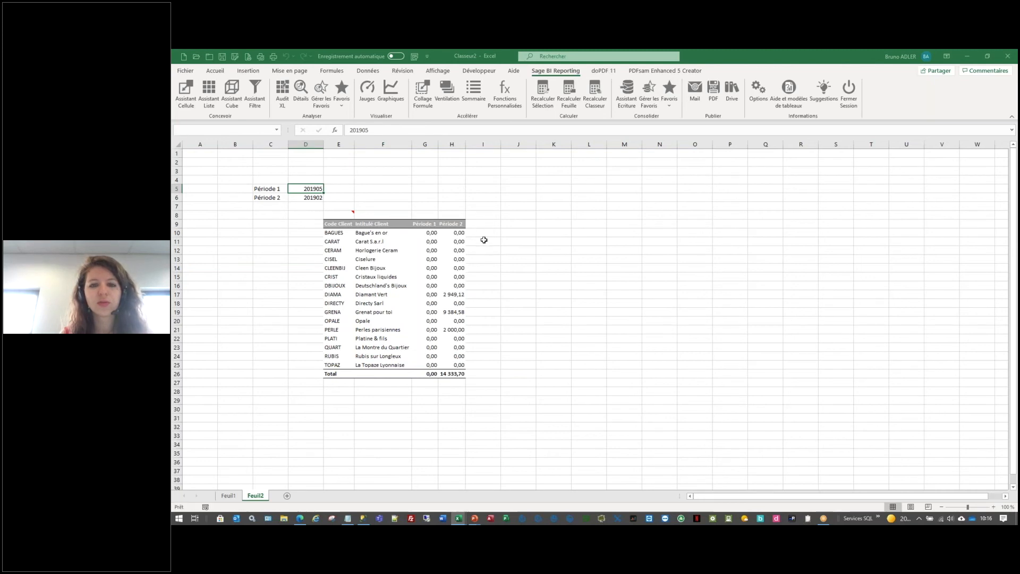
{"action": "key", "text": "alt+Tab"}
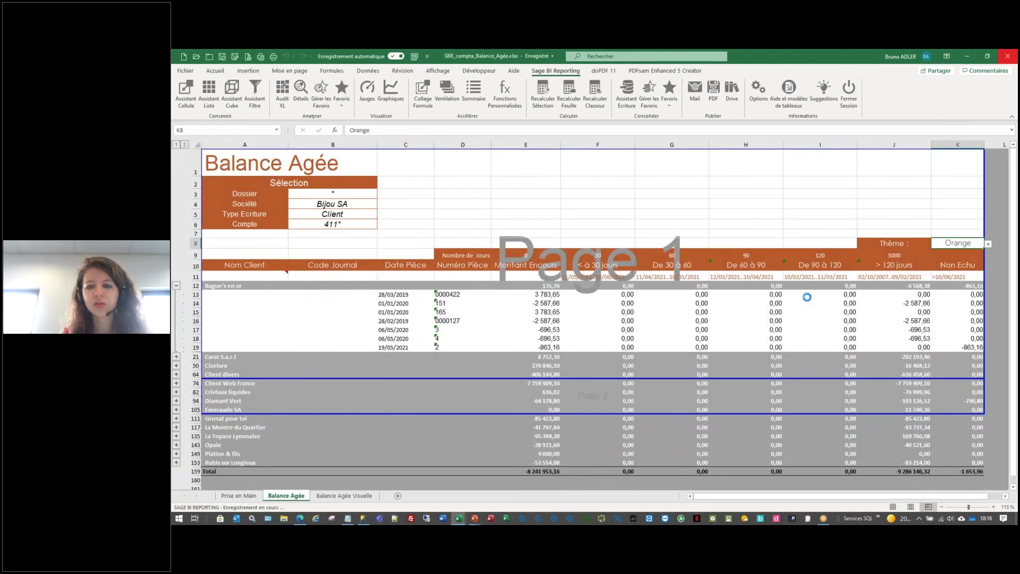
{"action": "key", "text": "alt+Tab"}
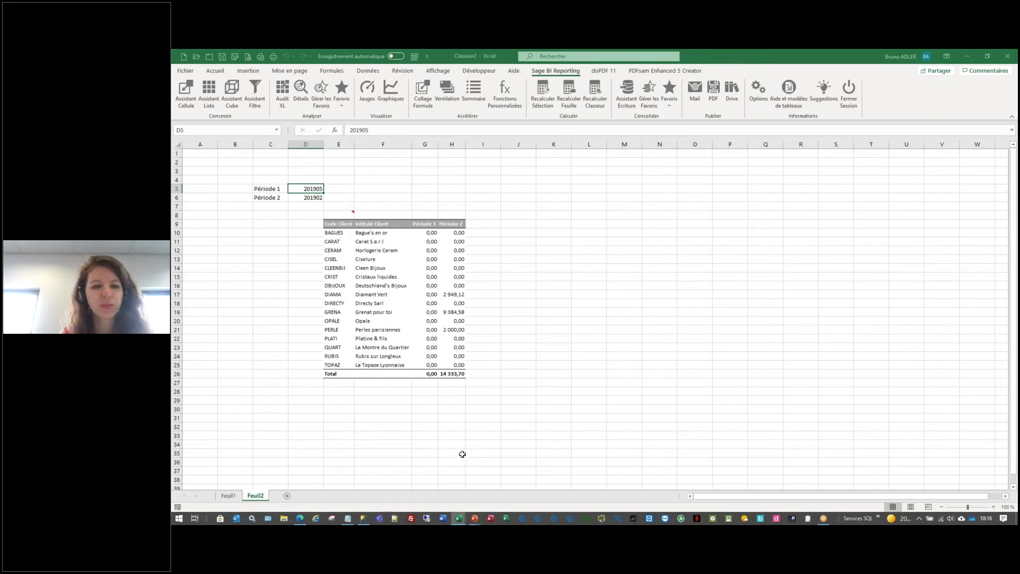
- Add a new sheet and start a cube in cell D4 using the Ventes model from Sage 100cloud Gestion Commerciale
{"action": "left_click", "coordinate": [287, 495]}
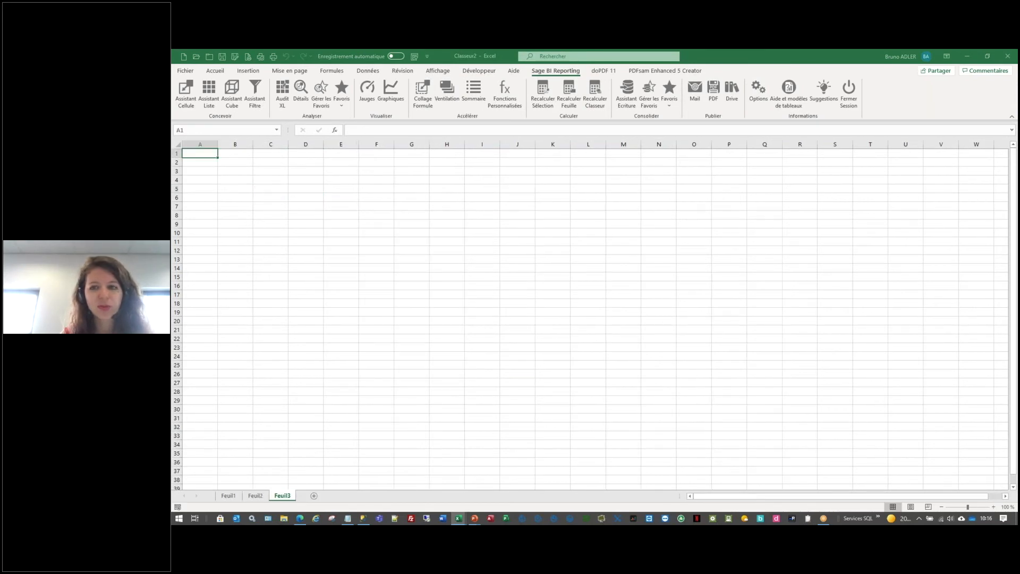
{"action": "left_click", "coordinate": [303, 177]}
{"action": "left_click", "coordinate": [232, 94]}
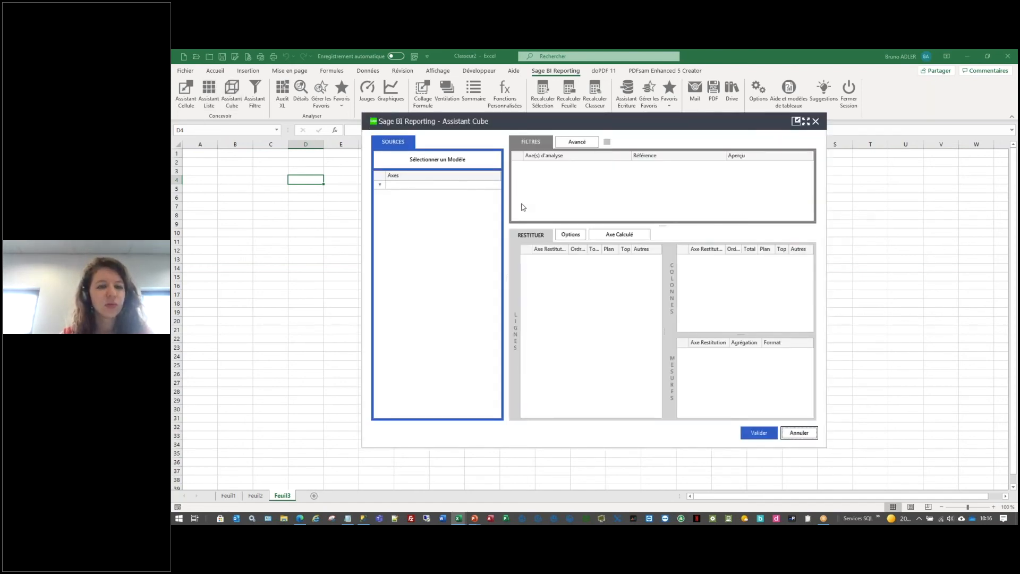
{"action": "left_click", "coordinate": [441, 159]}
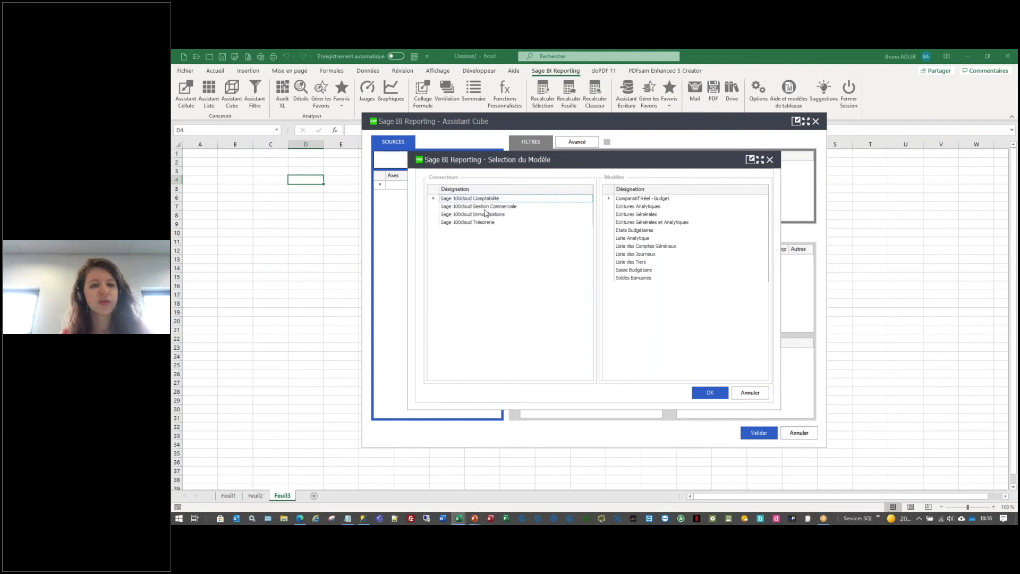
{"action": "left_click", "coordinate": [484, 208]}
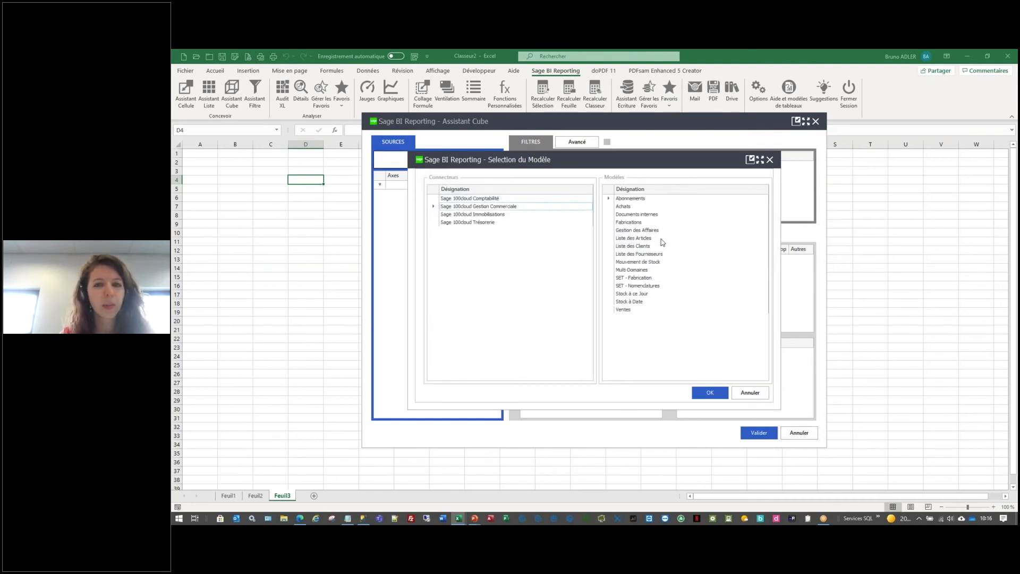
{"action": "left_click", "coordinate": [622, 310]}
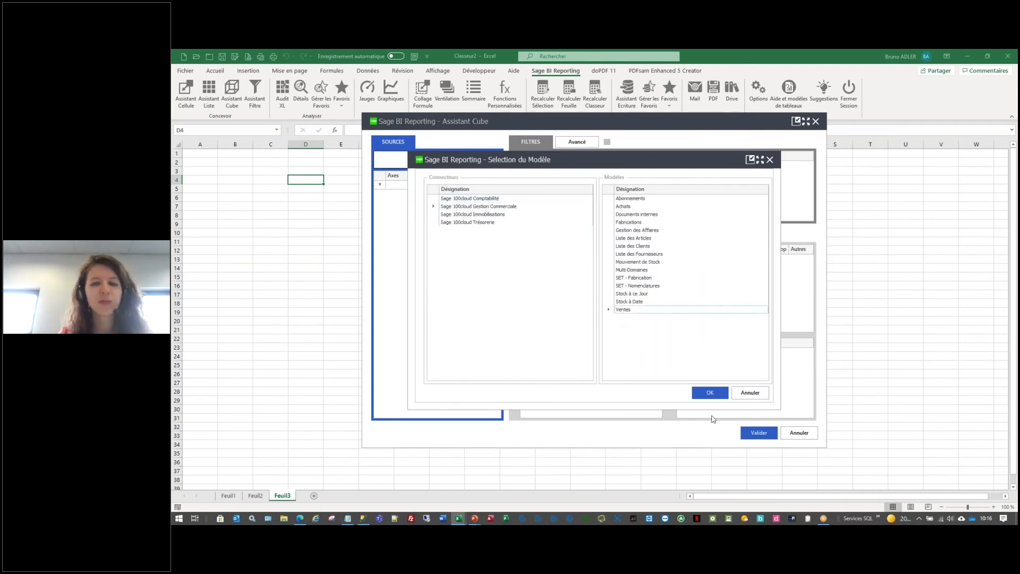
{"action": "left_click", "coordinate": [707, 396]}
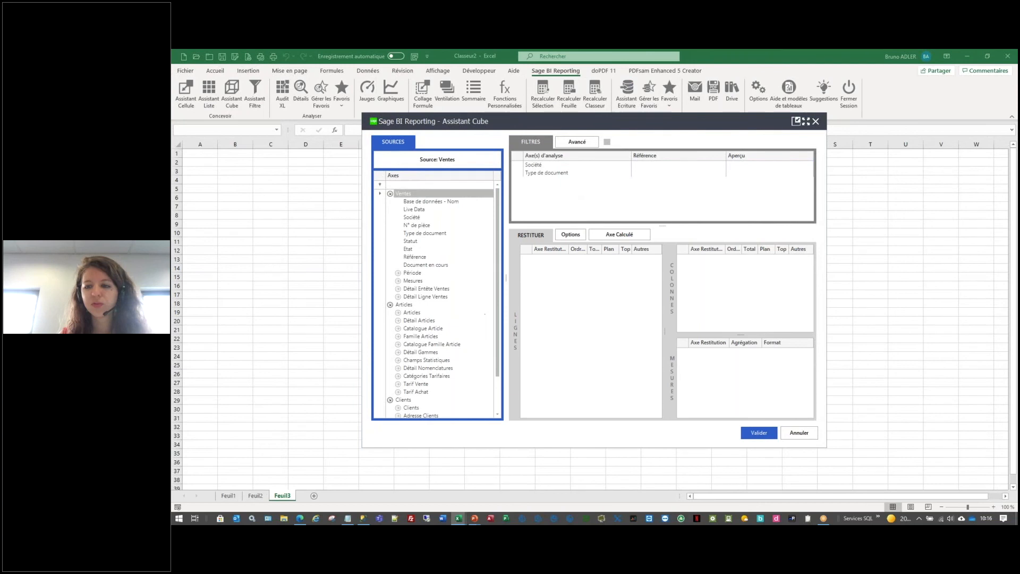
- Add Code Client from the Clients axes to the cube's rows
{"action": "left_click", "coordinate": [398, 313]}
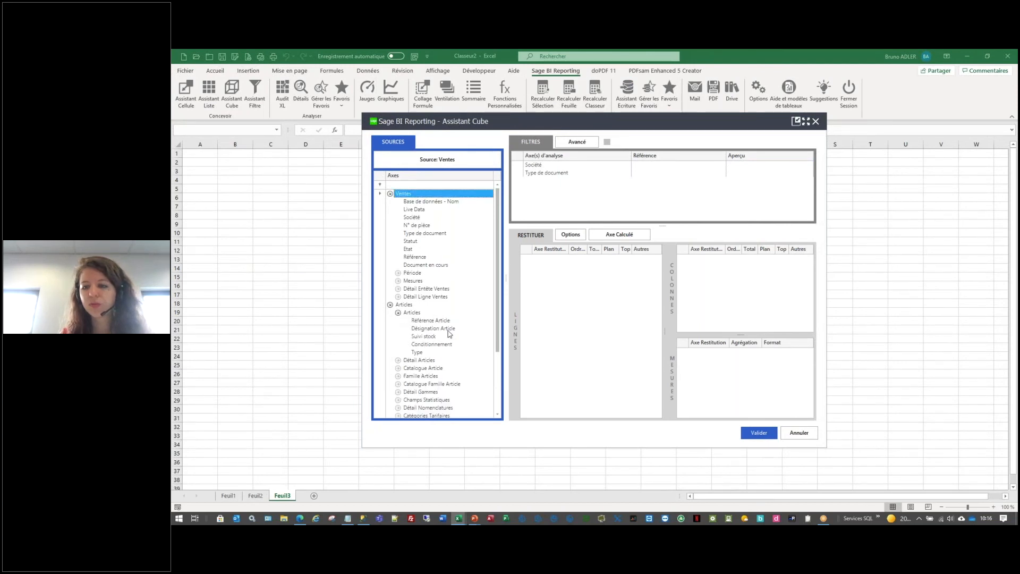
{"action": "left_click", "coordinate": [398, 313]}
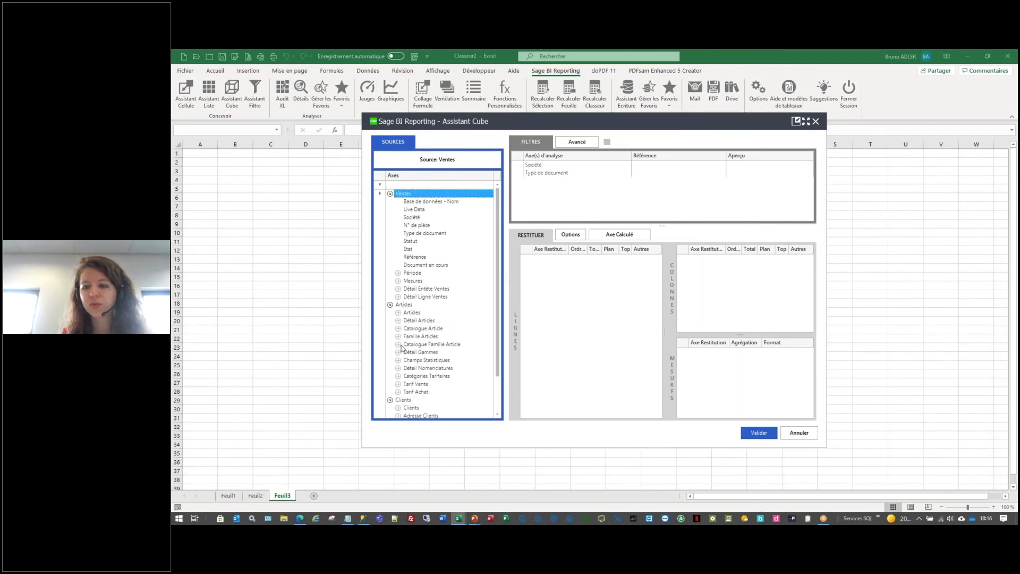
{"action": "left_click", "coordinate": [398, 408]}
{"action": "left_click", "coordinate": [417, 415]}
{"action": "mouse_move", "coordinate": [609, 335]}
{"action": "left_mouse_down"}
{"action": "mouse_move", "coordinate": [602, 302]}
{"action": "mouse_move", "coordinate": [605, 336]}
{"action": "left_mouse_up"}
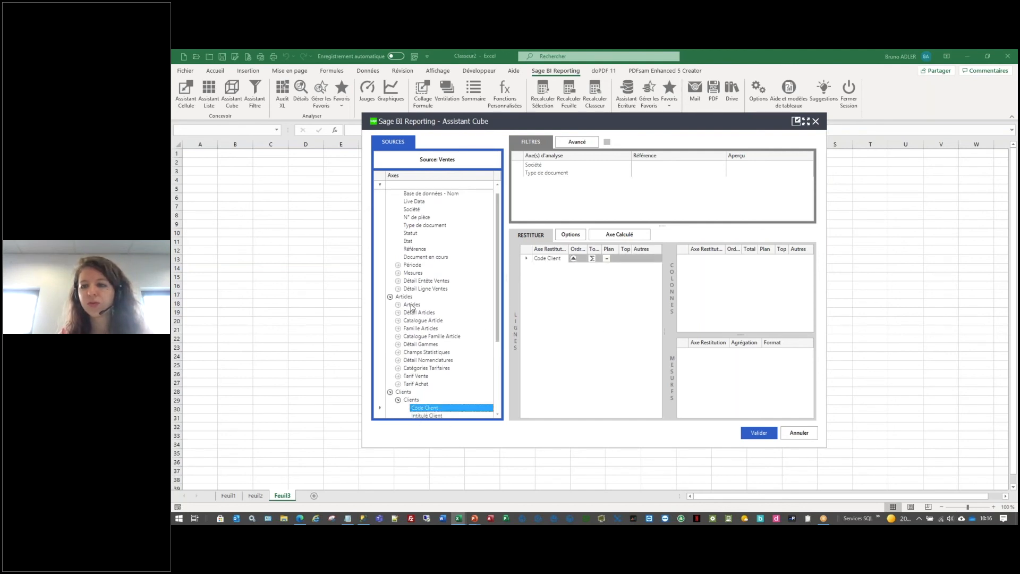
- Add Code Famille from Famille Articles to the cube's columns and CA HT Net as its measure
{"action": "left_click", "coordinate": [398, 328]}
{"action": "left_click_drag", "start_coordinate": [427, 337], "coordinate": [738, 278]}
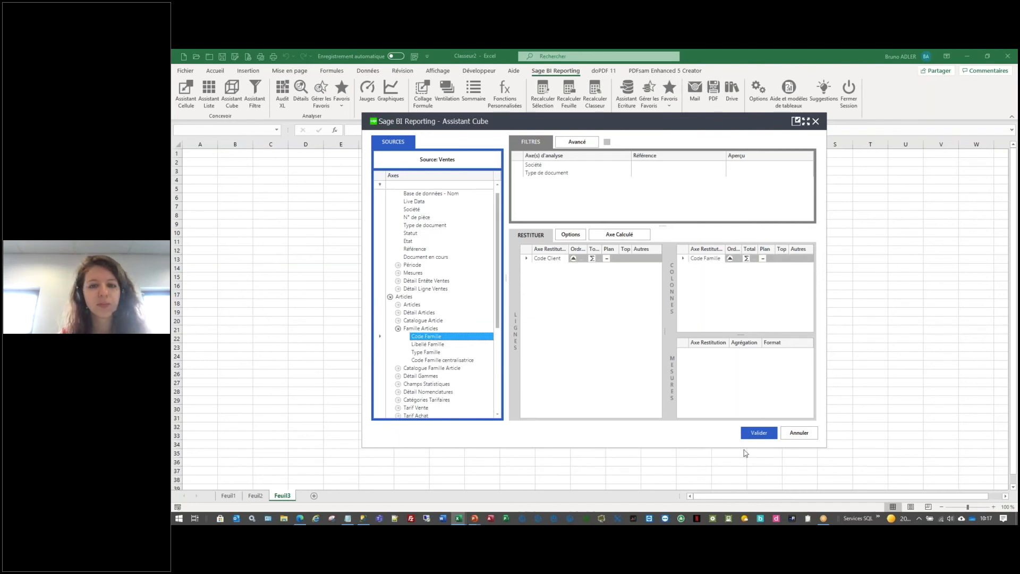
{"action": "left_click", "coordinate": [399, 329]}
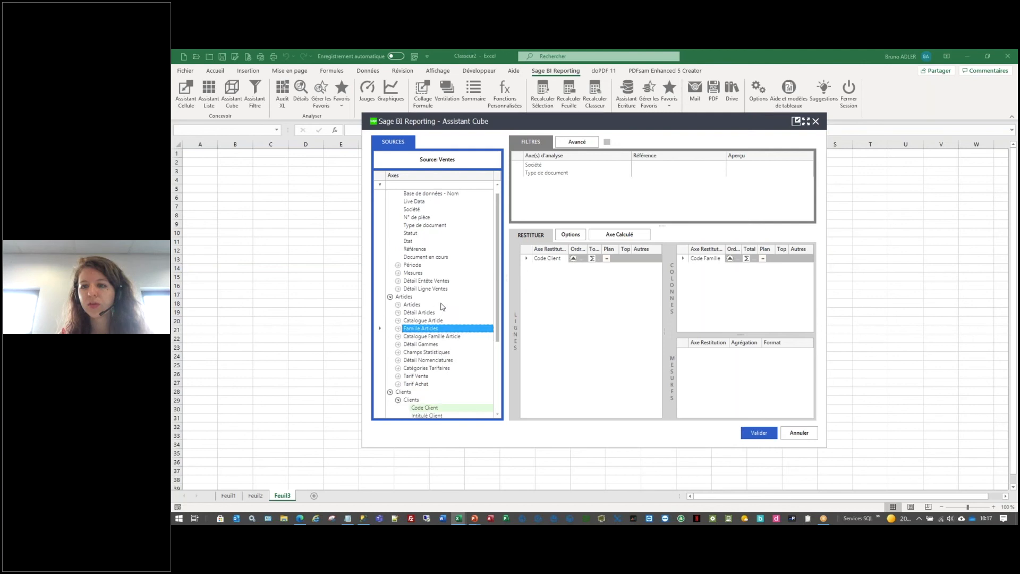
{"action": "left_click", "coordinate": [398, 273]}
{"action": "left_click_drag", "start_coordinate": [416, 292], "coordinate": [750, 381]}
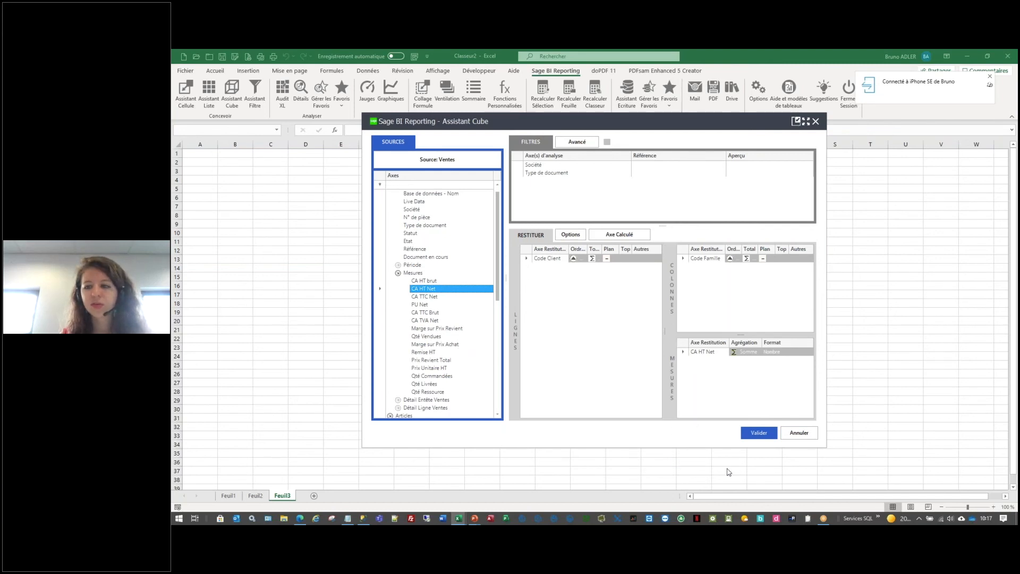
- Filter the cube's Type de document on Facture and Facture comptabilisée
{"action": "left_click", "coordinate": [661, 173]}
{"action": "left_click", "coordinate": [721, 172]}
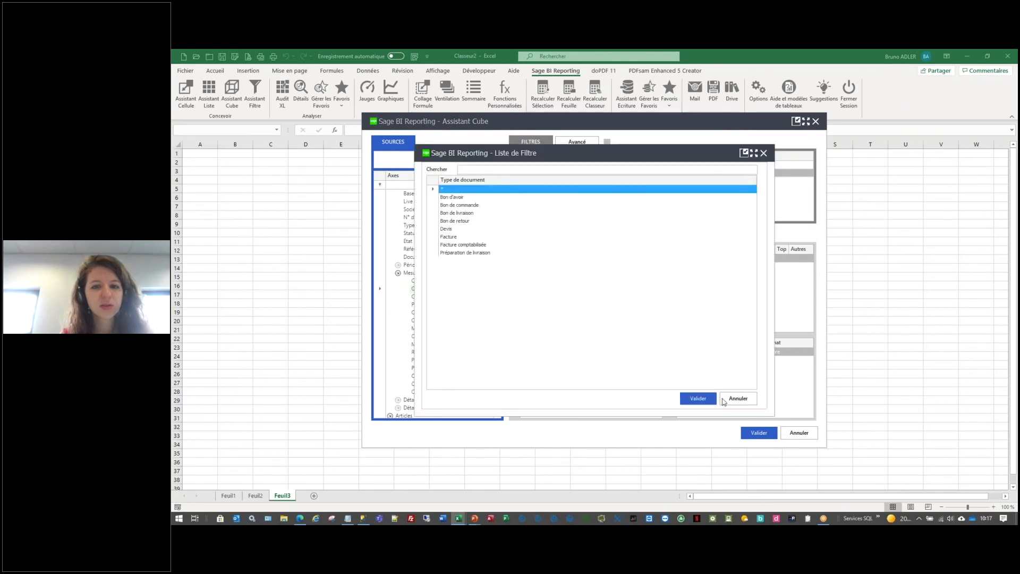
{"action": "left_click", "coordinate": [460, 238]}
{"action": "left_click", "coordinate": [477, 246], "text": "ctrl"}
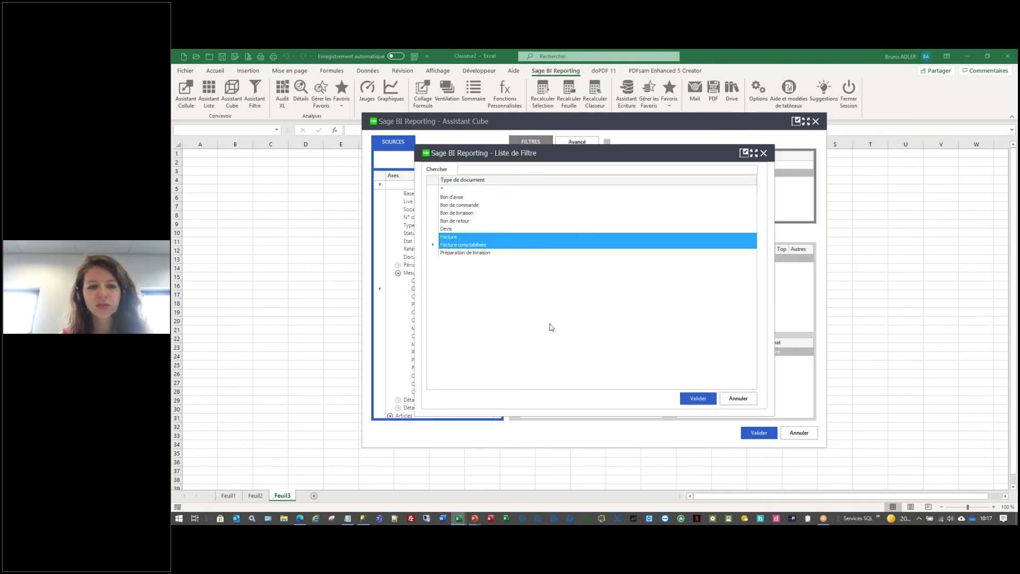
{"action": "left_click", "coordinate": [698, 399]}
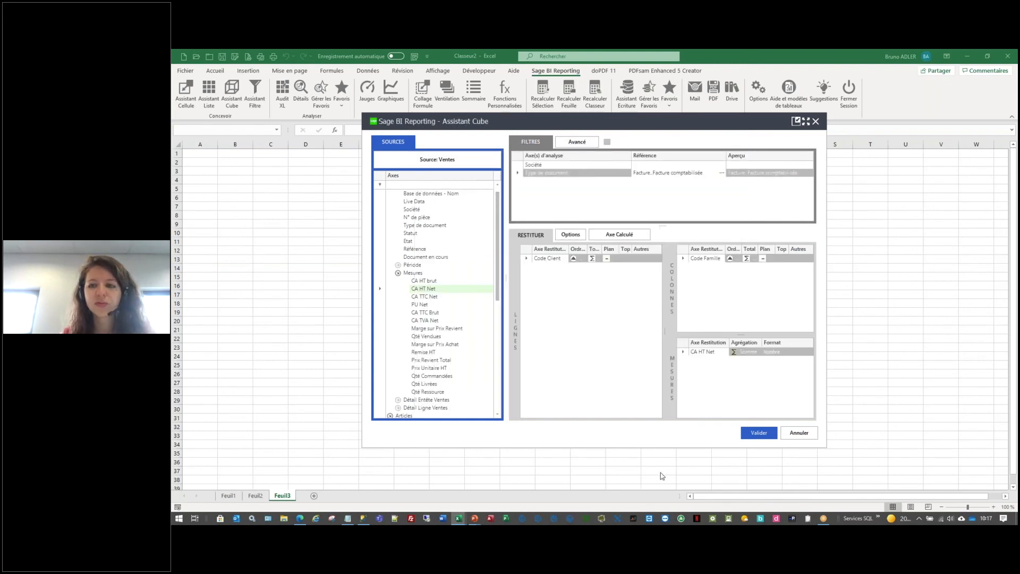
- Filter the cube's Société on Bijou SA and generate the cube on the sheet
{"action": "left_click", "coordinate": [541, 205]}
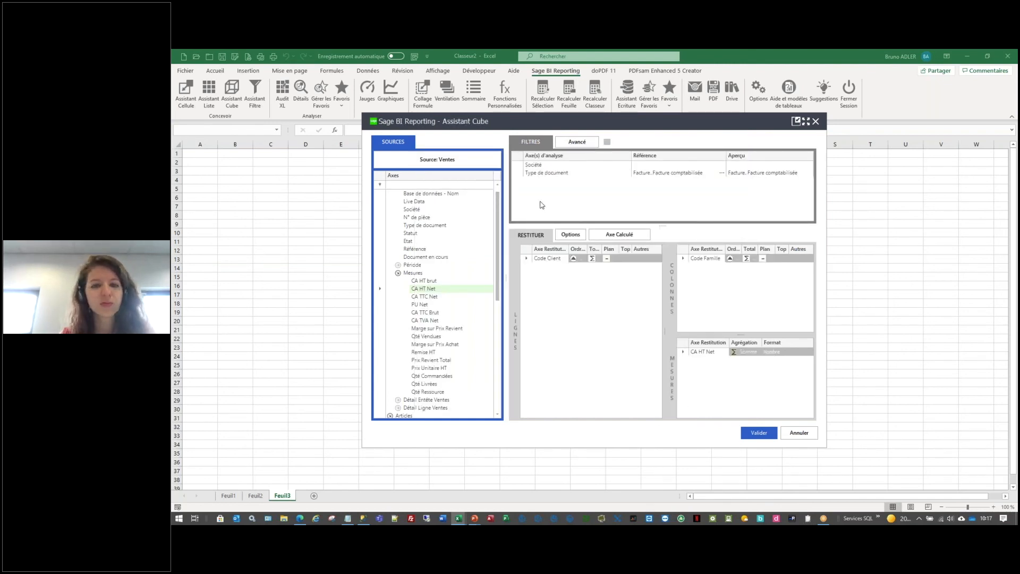
{"action": "left_click", "coordinate": [658, 165]}
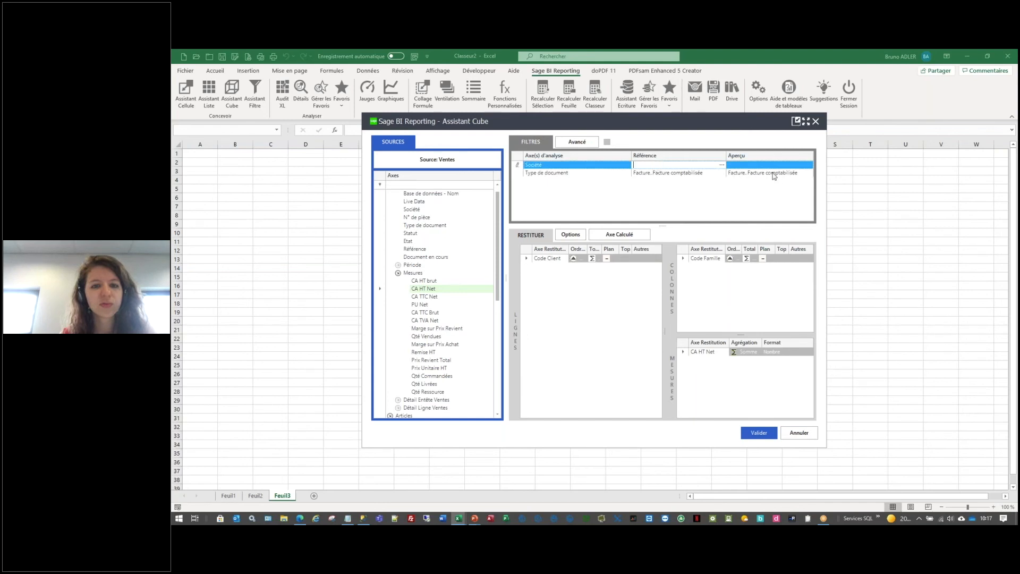
{"action": "left_click", "coordinate": [721, 165]}
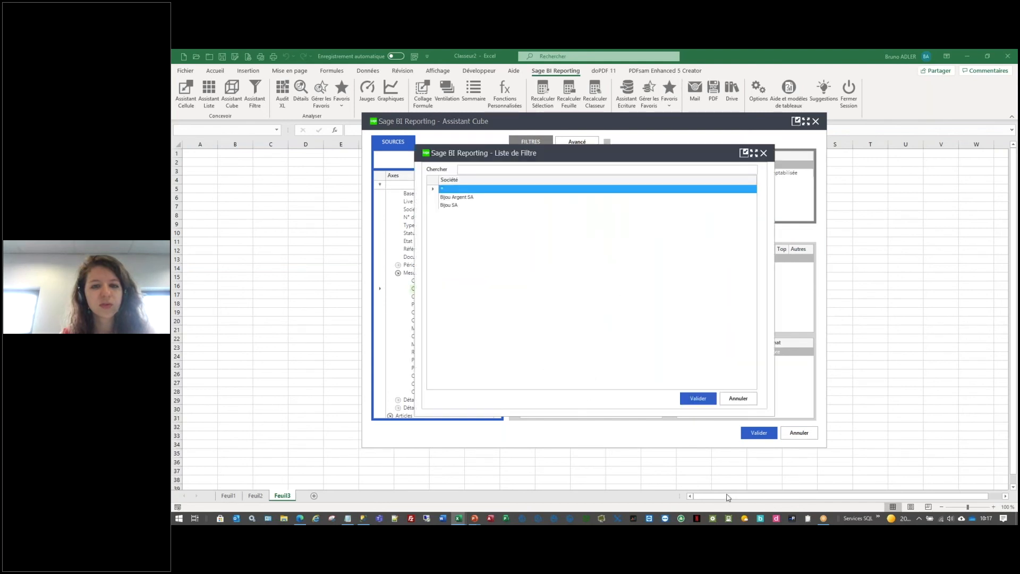
{"action": "left_click", "coordinate": [704, 400]}
{"action": "left_click", "coordinate": [471, 205]}
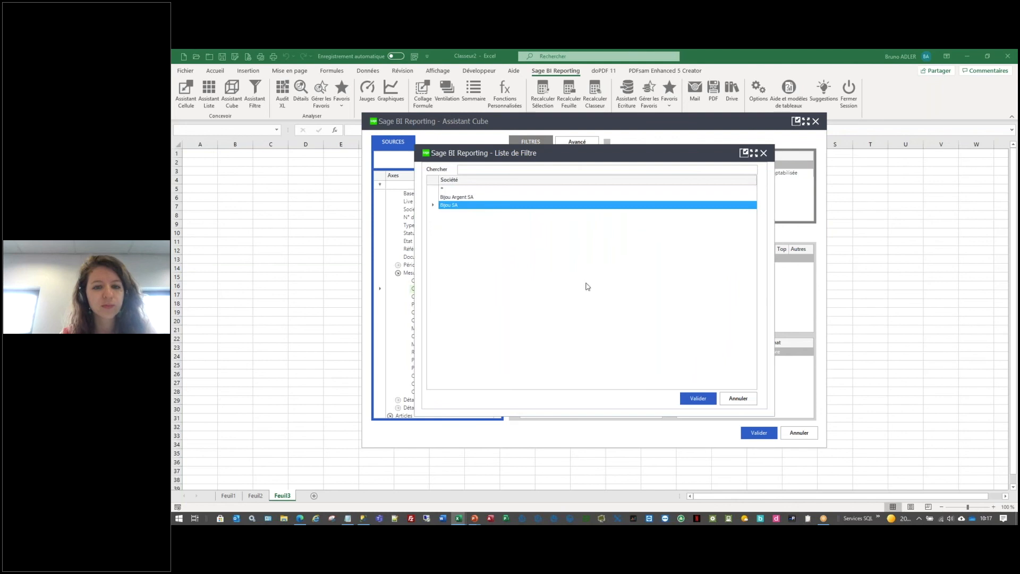
{"action": "left_click", "coordinate": [702, 402]}
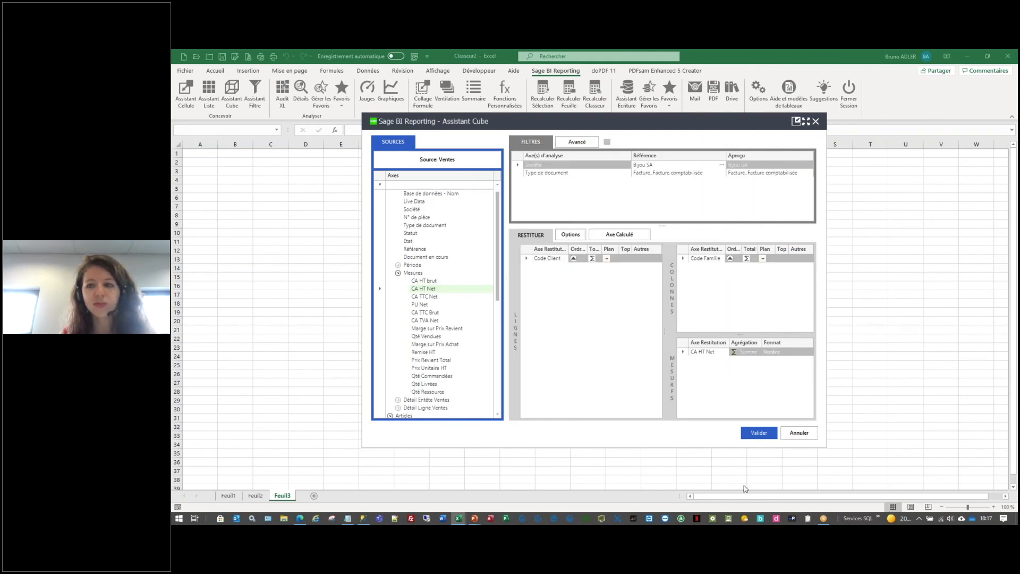
{"action": "left_click", "coordinate": [769, 434]}
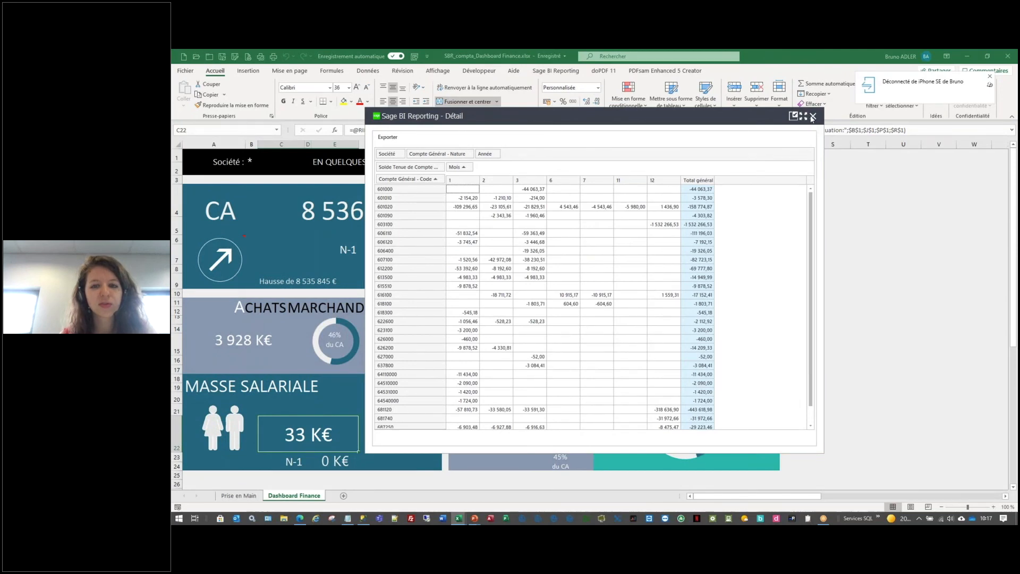
- Close the leftover Détail window and the SBR_compta_Dashboard Finance workbook to return to the cube
{"action": "left_click", "coordinate": [812, 116]}
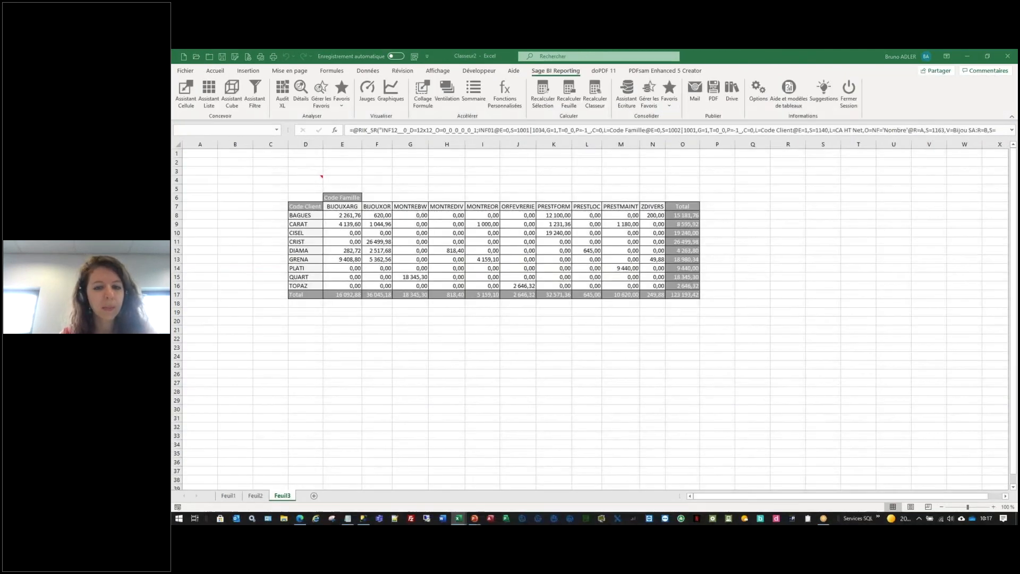
{"action": "left_click", "coordinate": [425, 478]}
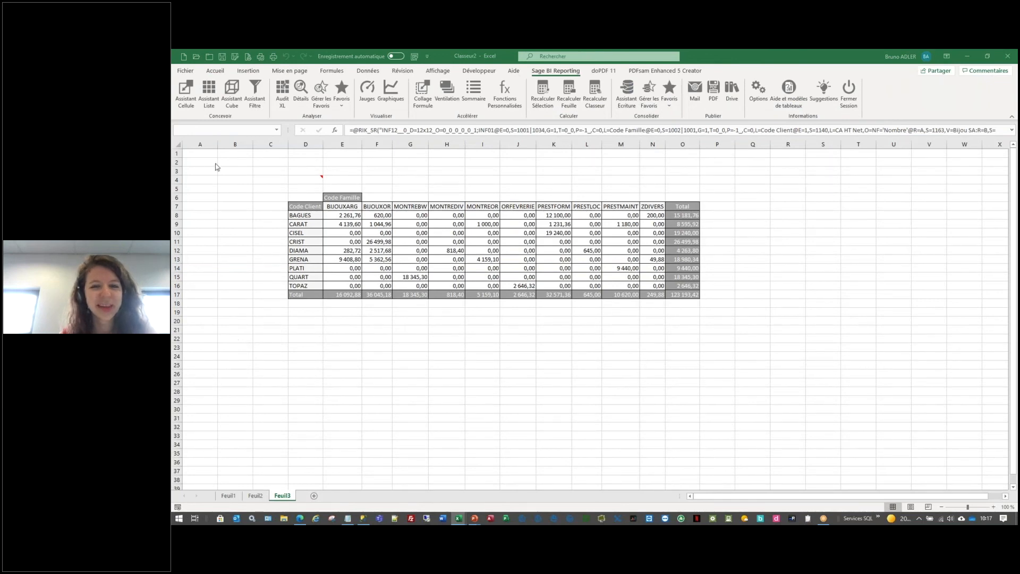
{"action": "left_click", "coordinate": [179, 144]}
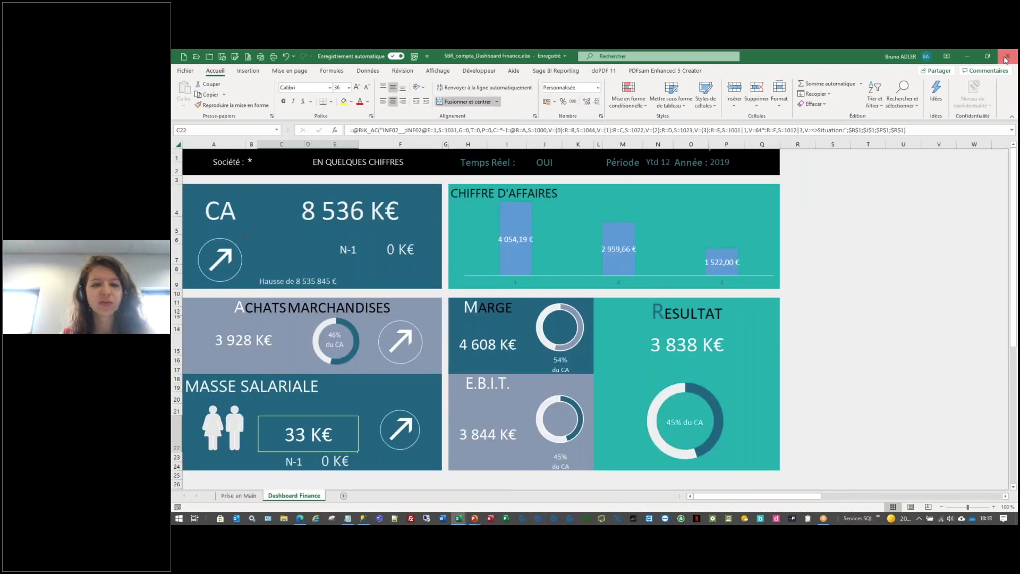
{"action": "left_click", "coordinate": [1006, 59]}
- Highlight the cube's Total row and its Total column to point out the totals
{"action": "left_click", "coordinate": [342, 207]}
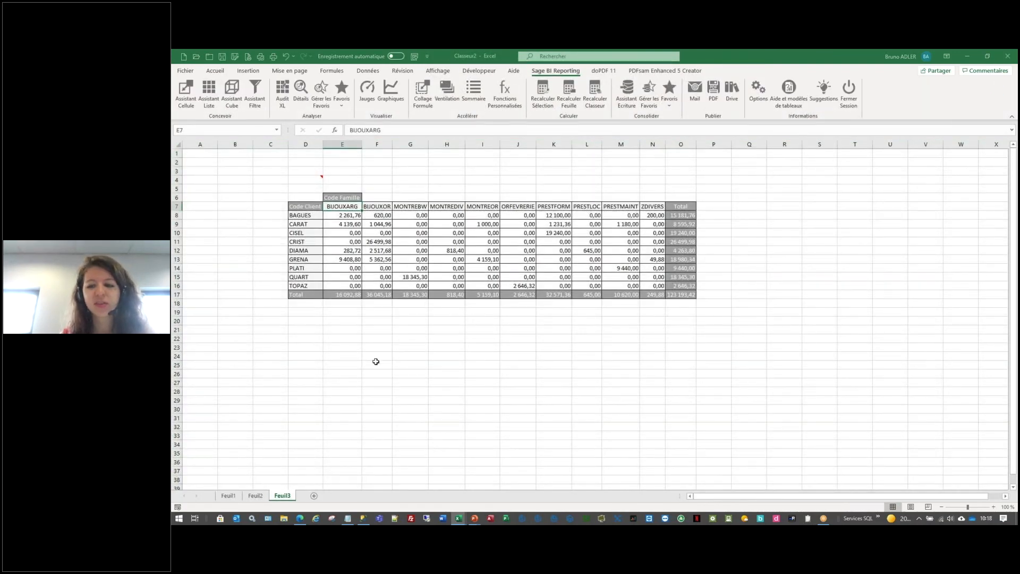
{"action": "left_click_drag", "start_coordinate": [686, 294], "coordinate": [292, 295]}
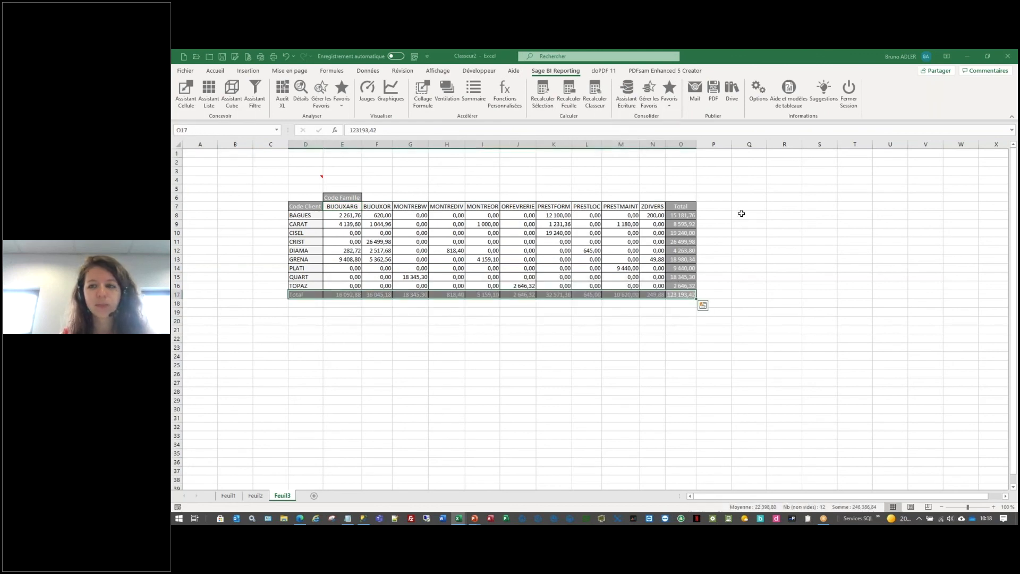
{"action": "left_click_drag", "start_coordinate": [687, 208], "coordinate": [685, 296]}
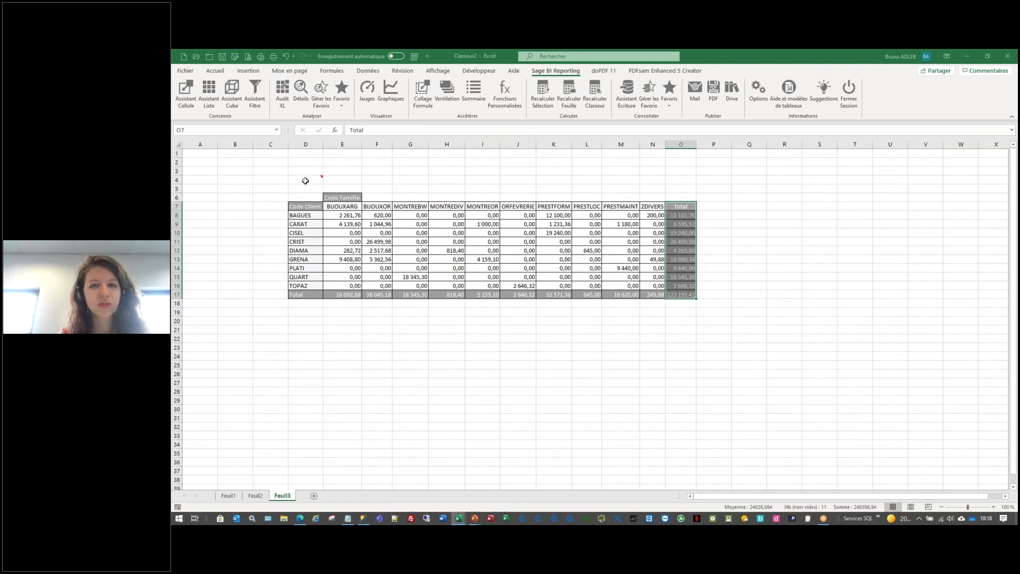
- Edit the cube in D4 to add Période below Code Client in the rows and regenerate it
{"action": "left_click", "coordinate": [304, 180]}
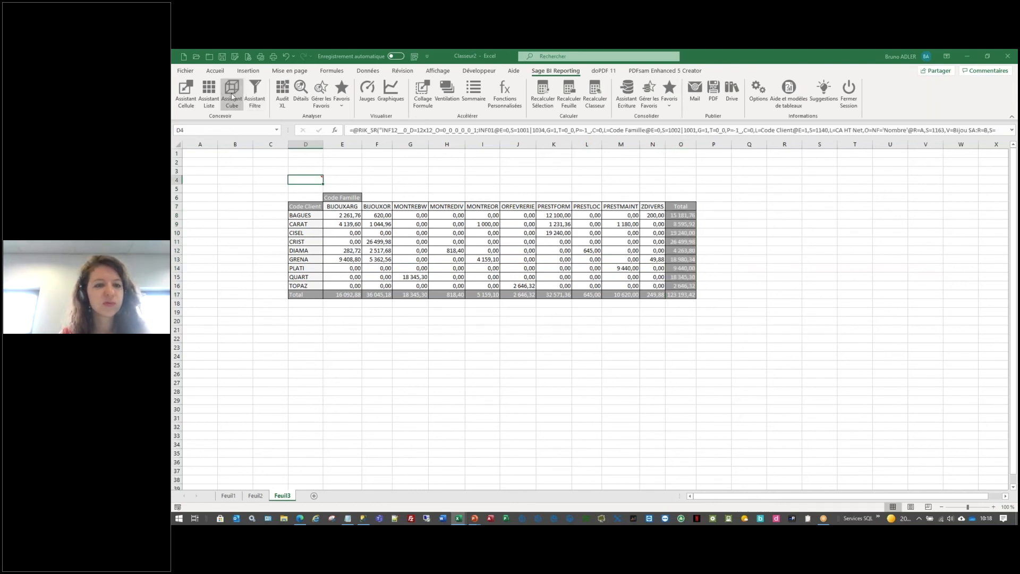
{"action": "left_click", "coordinate": [232, 96]}
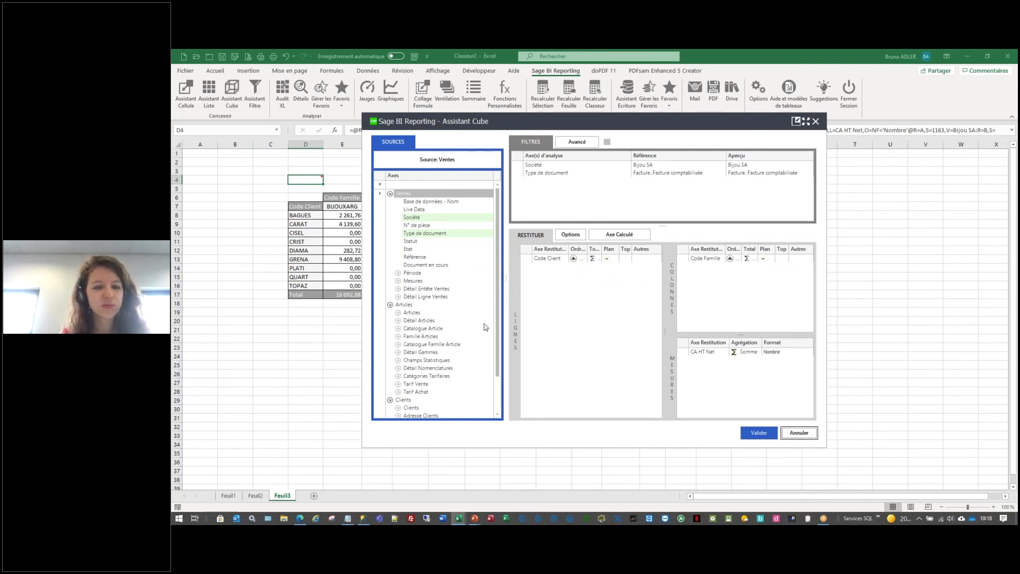
{"action": "left_click", "coordinate": [398, 274]}
{"action": "left_click_drag", "start_coordinate": [421, 288], "coordinate": [584, 293]}
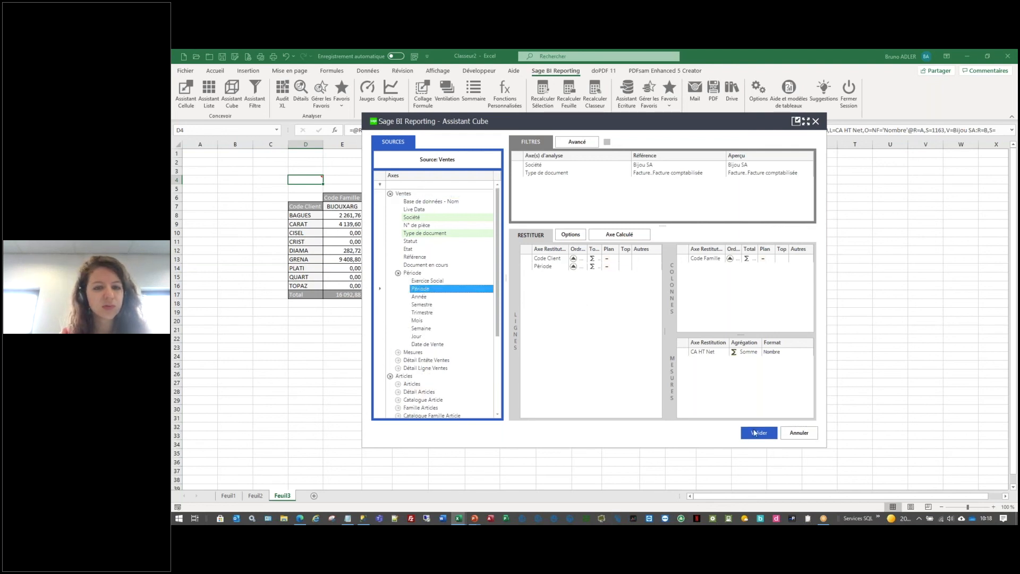
{"action": "left_click", "coordinate": [758, 432]}
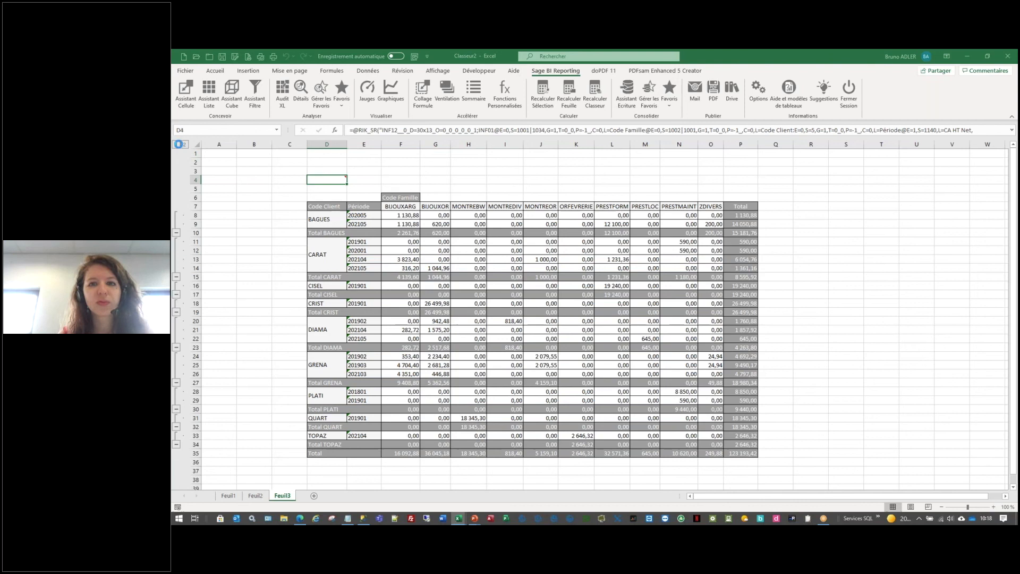
- Collapse the cube's period rows so only the totals per customer are displayed
{"action": "left_click", "coordinate": [178, 144]}
{"action": "mouse_move", "coordinate": [461, 520]}
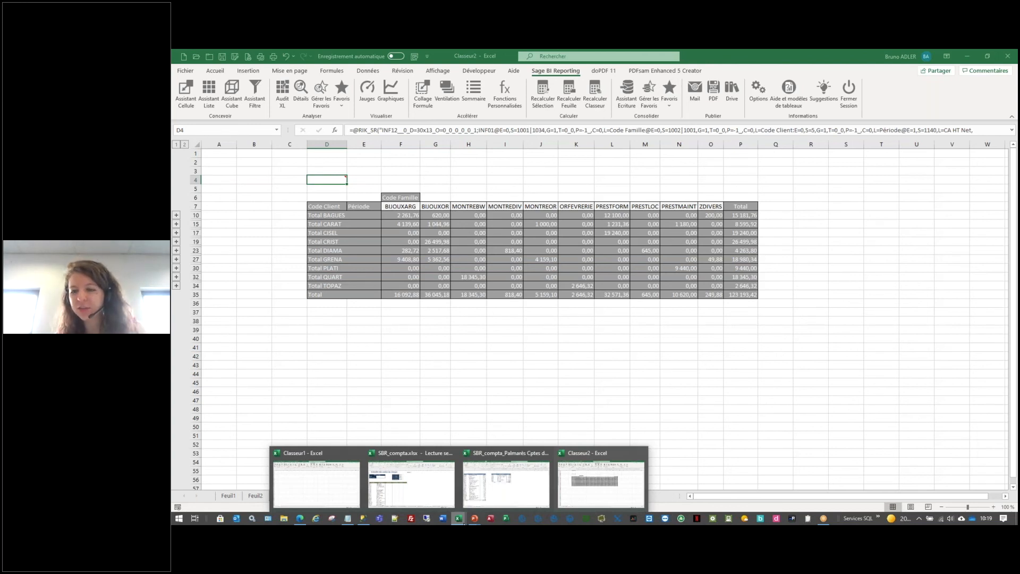
{"action": "left_click", "coordinate": [635, 355]}
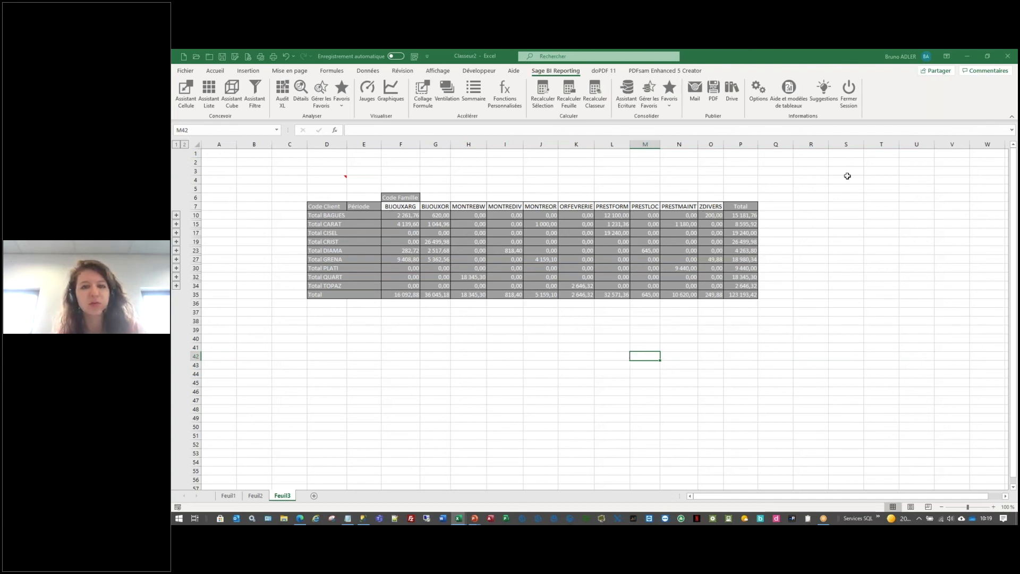
- Switch to the Sage BI Reporting online help in the browser and look over the Sage 100 standard reports
{"action": "key", "text": "alt+Tab"}
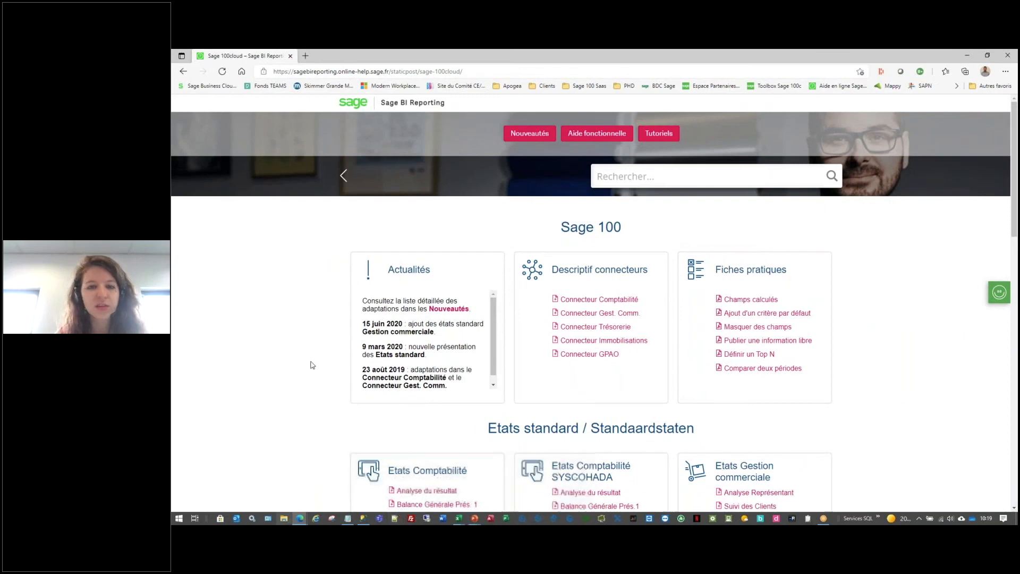
{"action": "scroll", "coordinate": [590, 319], "scroll_direction": "down", "scroll_amount": 2}
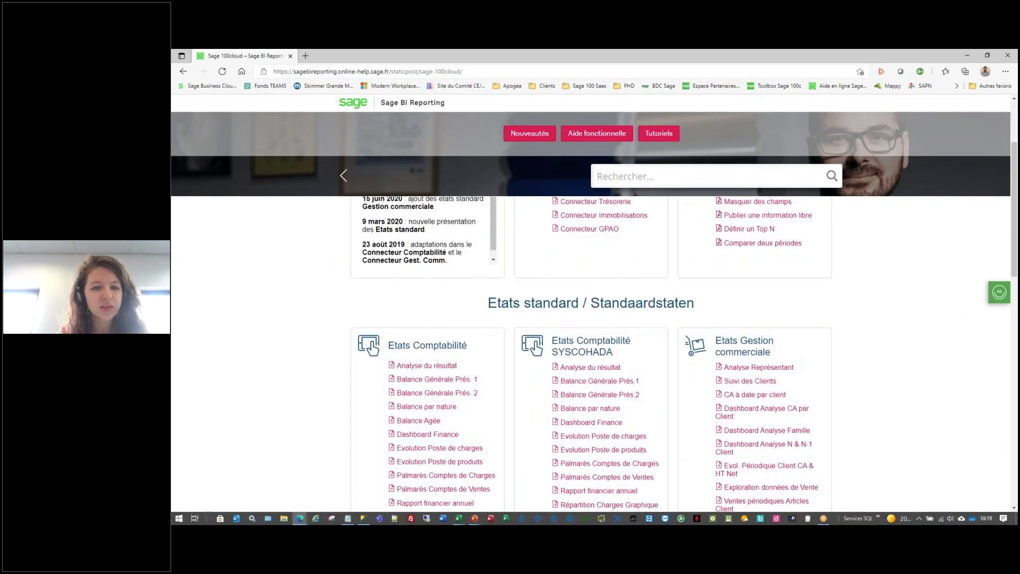
- Look through the Etats Comptabilité, SYSCOHADA and Gestion commerciale report lists on the help page
{"action": "scroll", "coordinate": [640, 311], "scroll_direction": "down", "scroll_amount": 1}
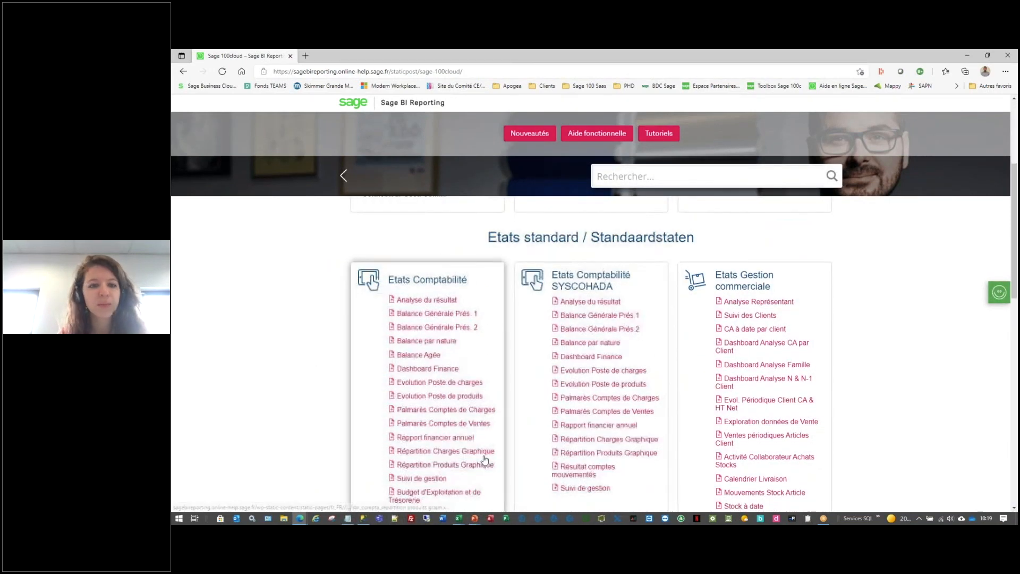
{"action": "scroll", "coordinate": [404, 404], "scroll_direction": "down", "scroll_amount": 1}
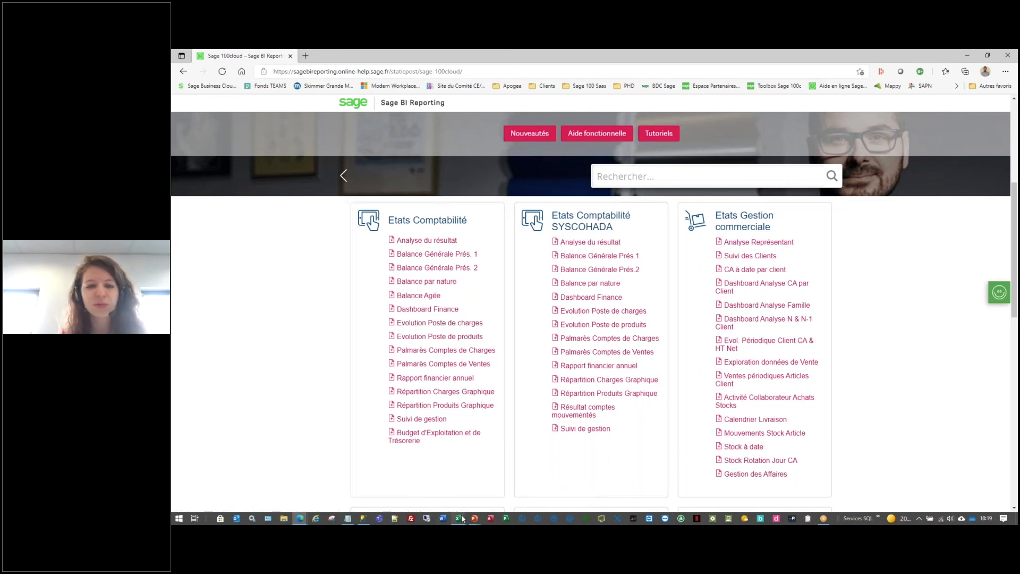
- Switch to the SBR_compta_Palmarés Cptes de Charges workbook in Excel and inspect the list definition behind A9 without changing it
{"action": "mouse_move", "coordinate": [459, 518]}
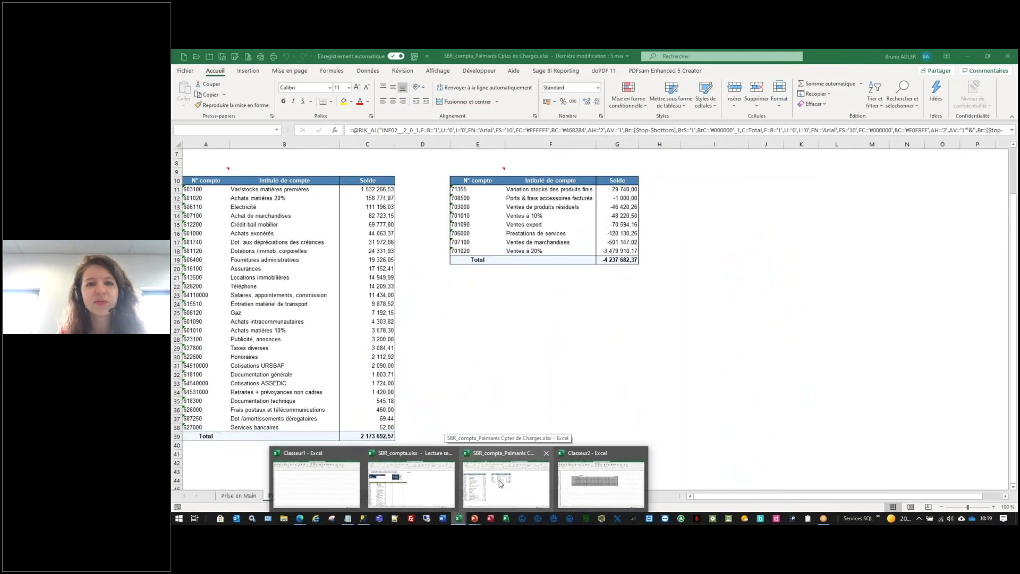
{"action": "left_click", "coordinate": [499, 481]}
{"action": "left_click", "coordinate": [207, 171]}
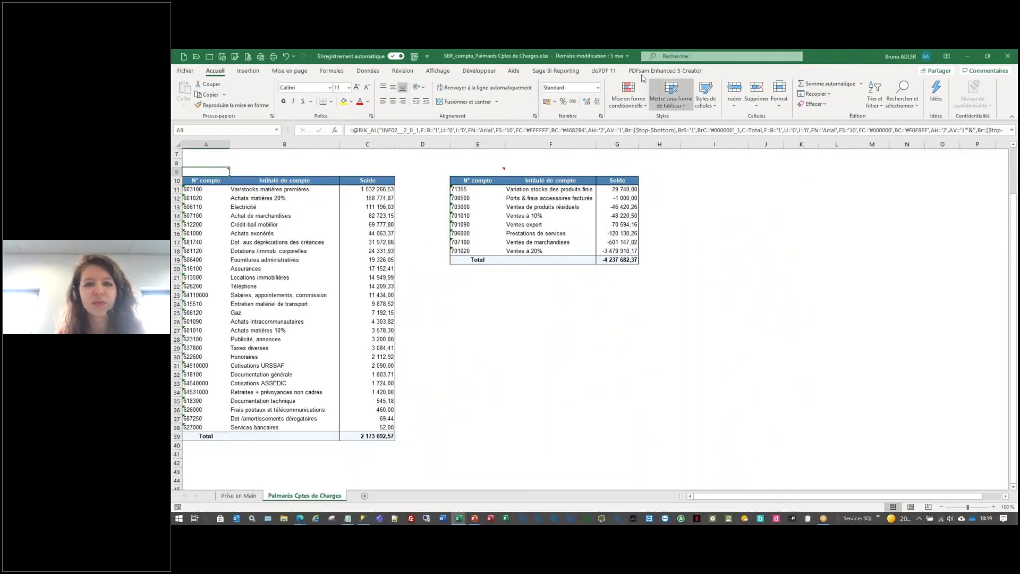
{"action": "left_click", "coordinate": [554, 73]}
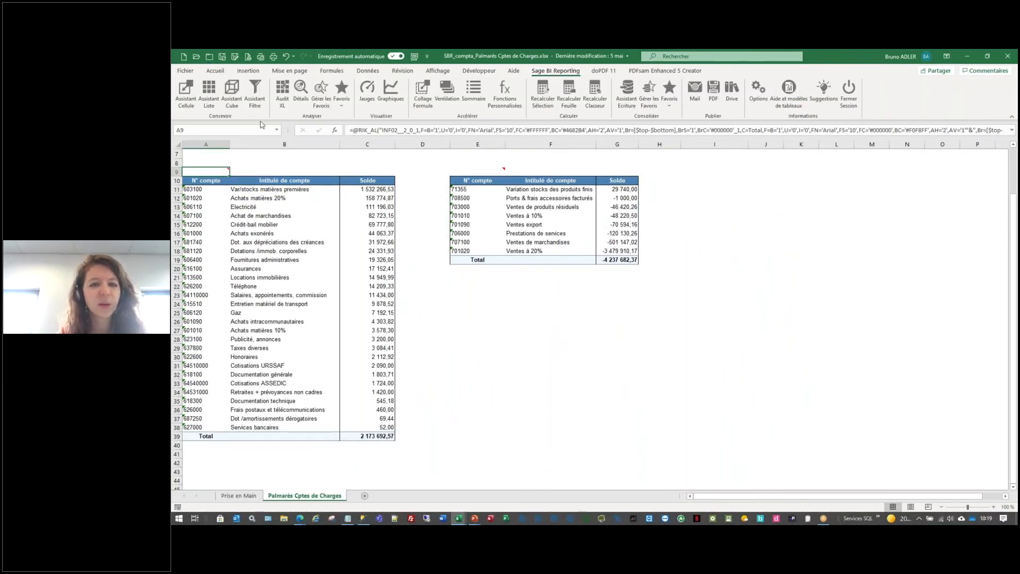
{"action": "left_click", "coordinate": [206, 93]}
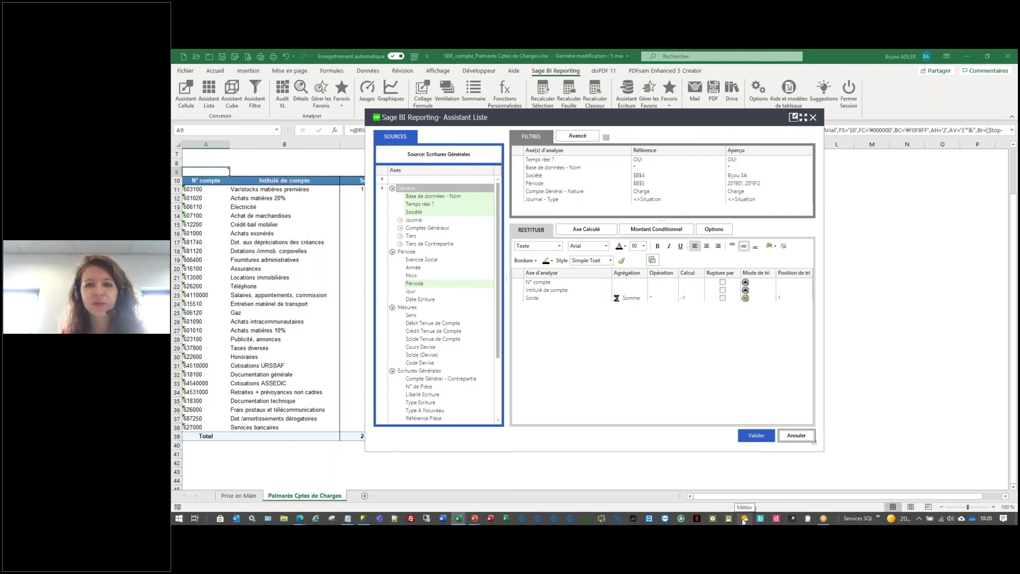
{"action": "left_click", "coordinate": [809, 441]}
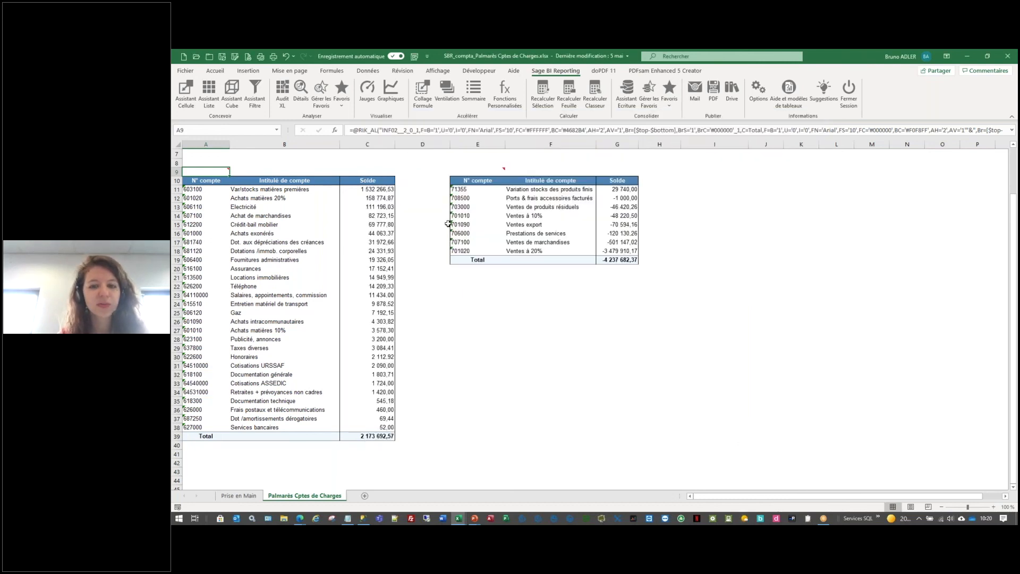
- Copy the product accounts list from E9 into I9
{"action": "left_click", "coordinate": [485, 171]}
{"action": "key", "text": "ctrl+c"}
{"action": "left_click", "coordinate": [707, 172]}
{"action": "key", "text": "ctrl+v"}
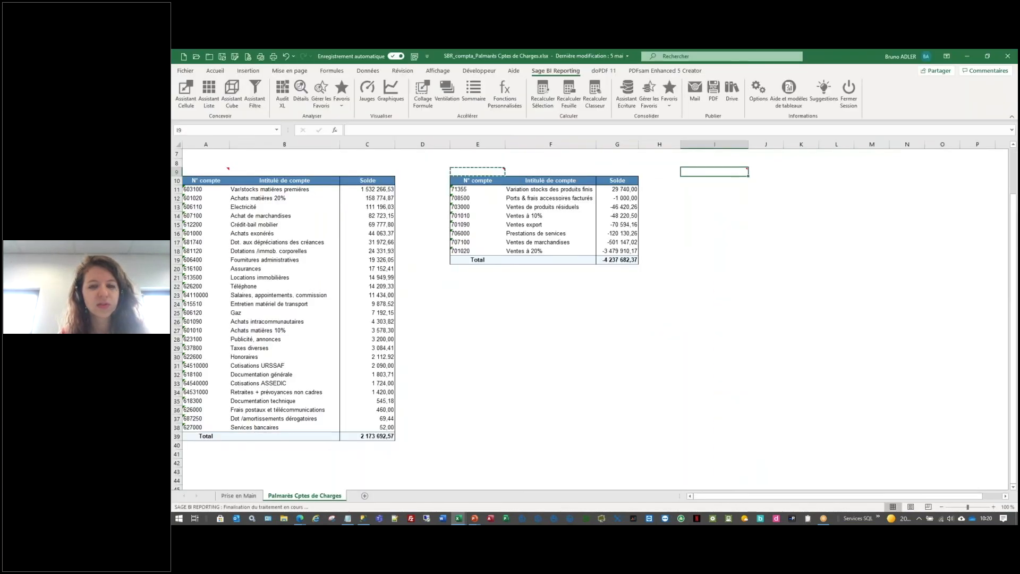
- Replace Solde with Débit Tenue de Compte and Crédit Tenue de Compte in the I9 list, regenerate it and widen columns K and L
{"action": "left_click", "coordinate": [215, 94]}
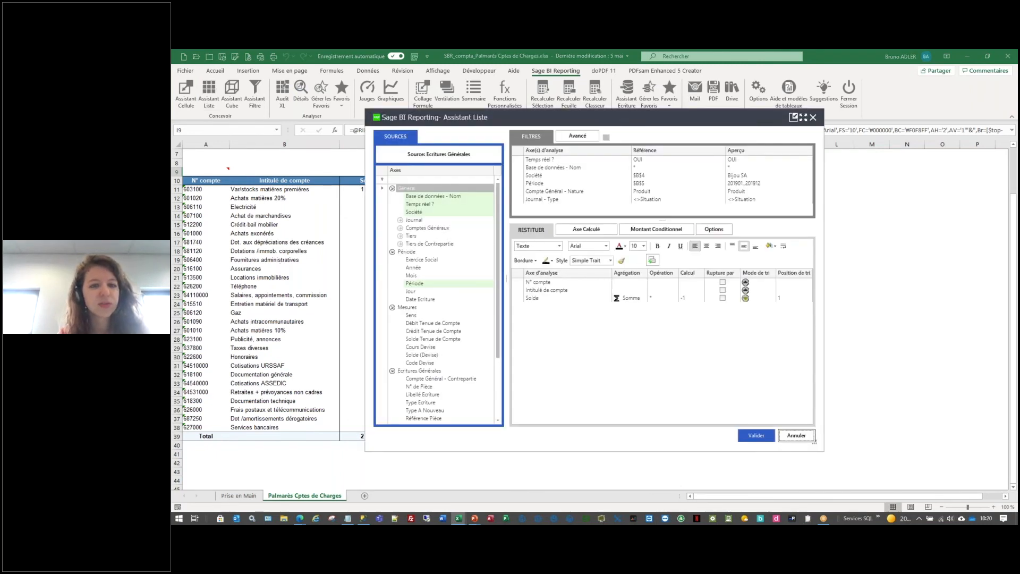
{"action": "left_click_drag", "start_coordinate": [433, 323], "coordinate": [551, 324]}
{"action": "left_click_drag", "start_coordinate": [450, 331], "coordinate": [545, 310]}
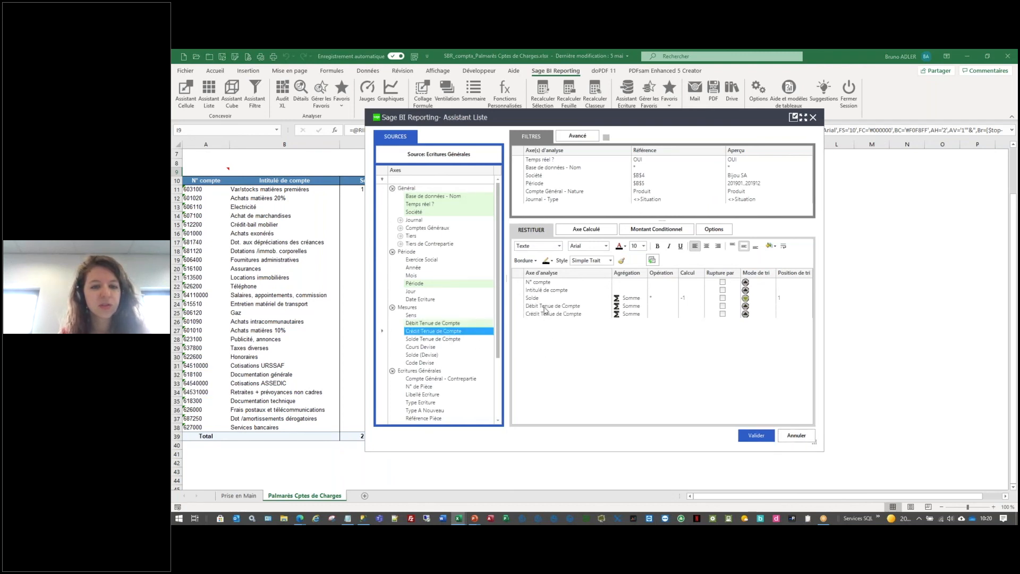
{"action": "left_click", "coordinate": [536, 298]}
{"action": "key", "text": "Delete"}
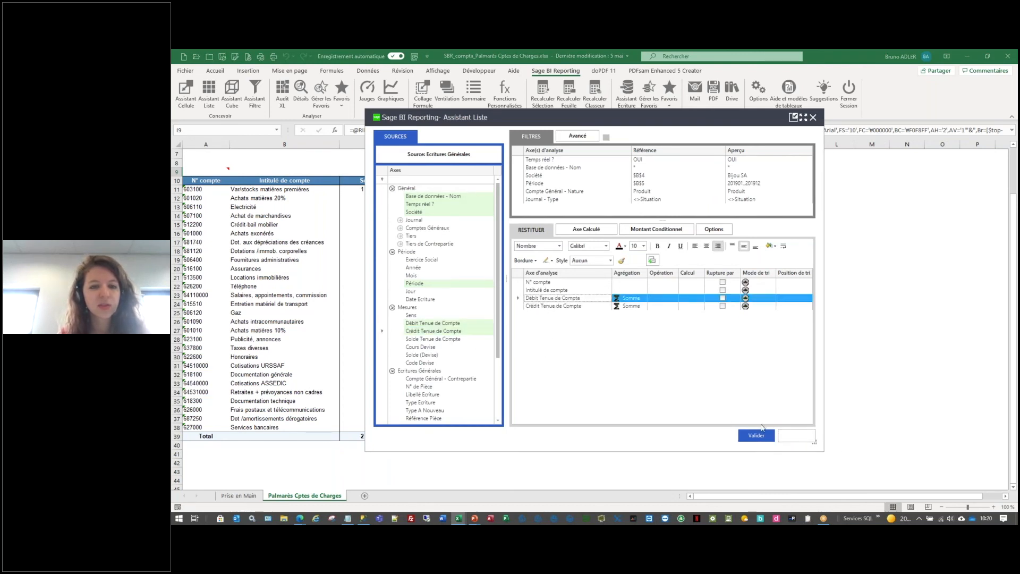
{"action": "left_click", "coordinate": [756, 435]}
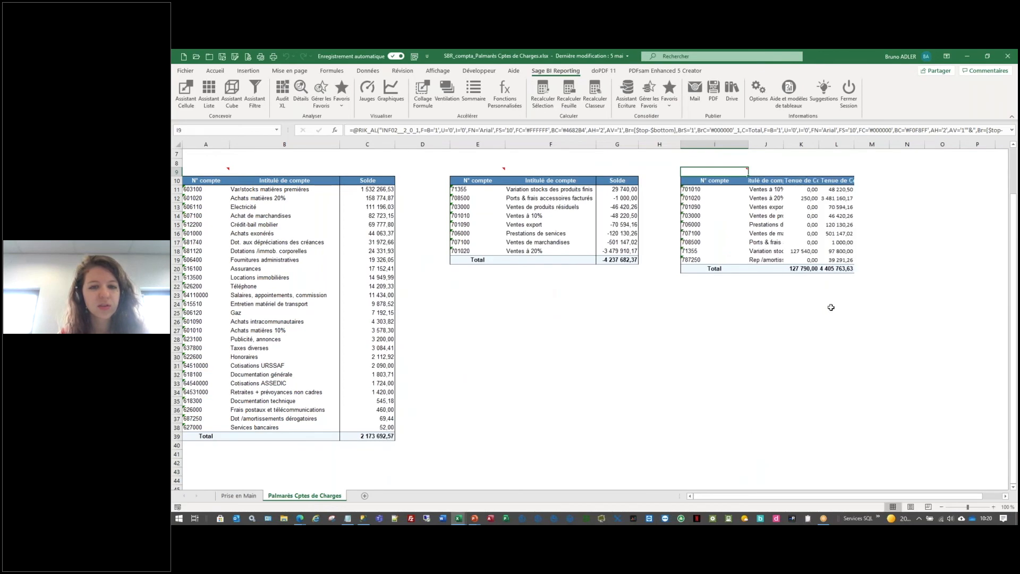
{"action": "left_click_drag", "start_coordinate": [819, 142], "coordinate": [853, 142]}
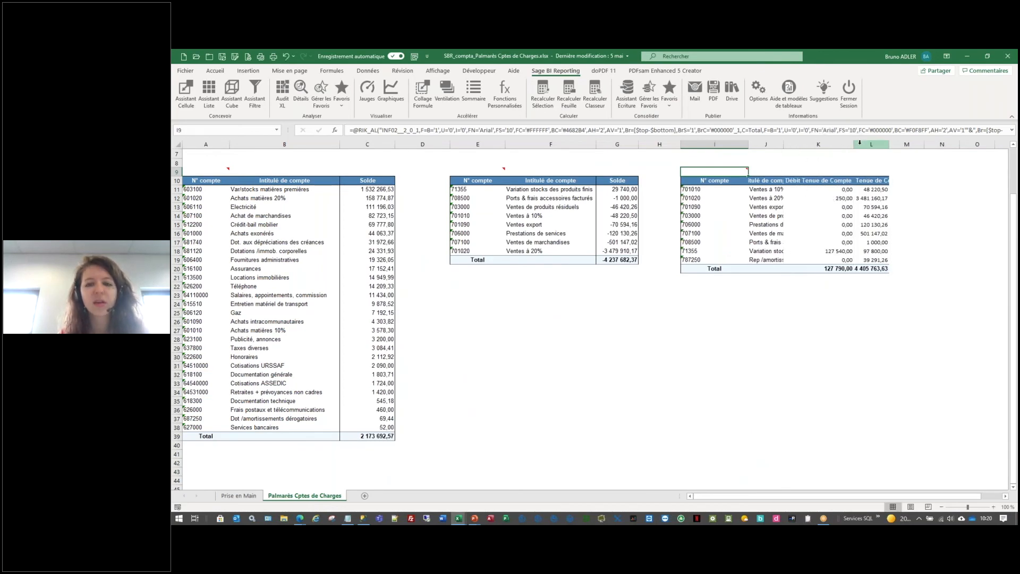
{"action": "double_click", "coordinate": [889, 144]}
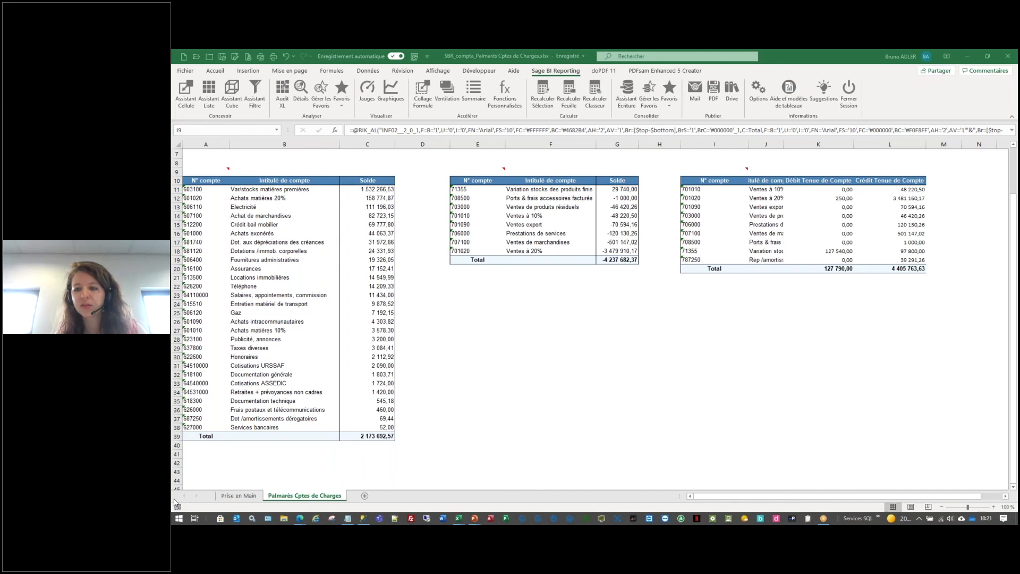
- Open the Sage BI Reporting folder on the desktop in File Explorer
{"action": "left_click", "coordinate": [283, 518]}
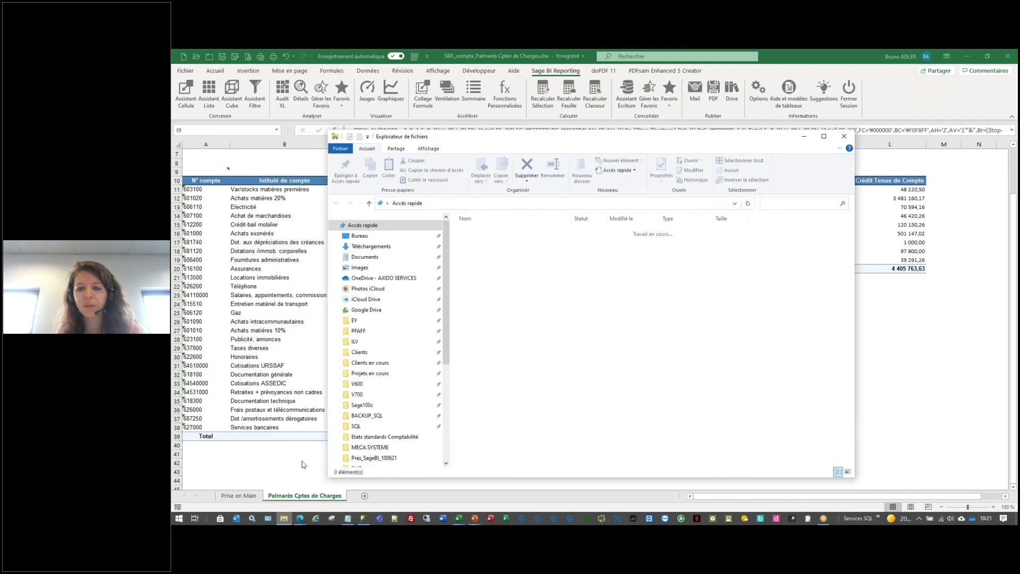
{"action": "left_click", "coordinate": [359, 235]}
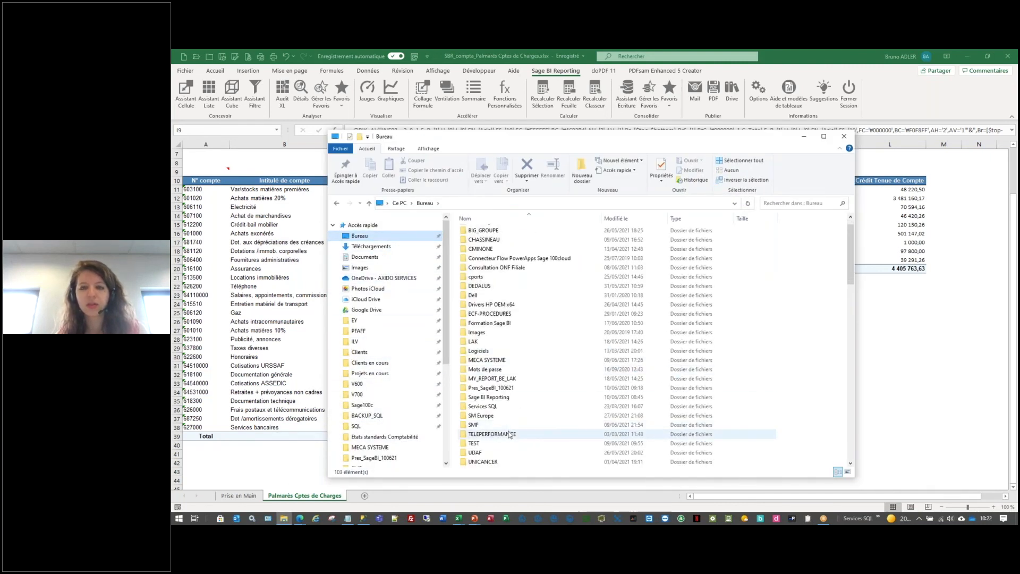
{"action": "scroll", "coordinate": [509, 434], "scroll_direction": "down", "scroll_amount": 2}
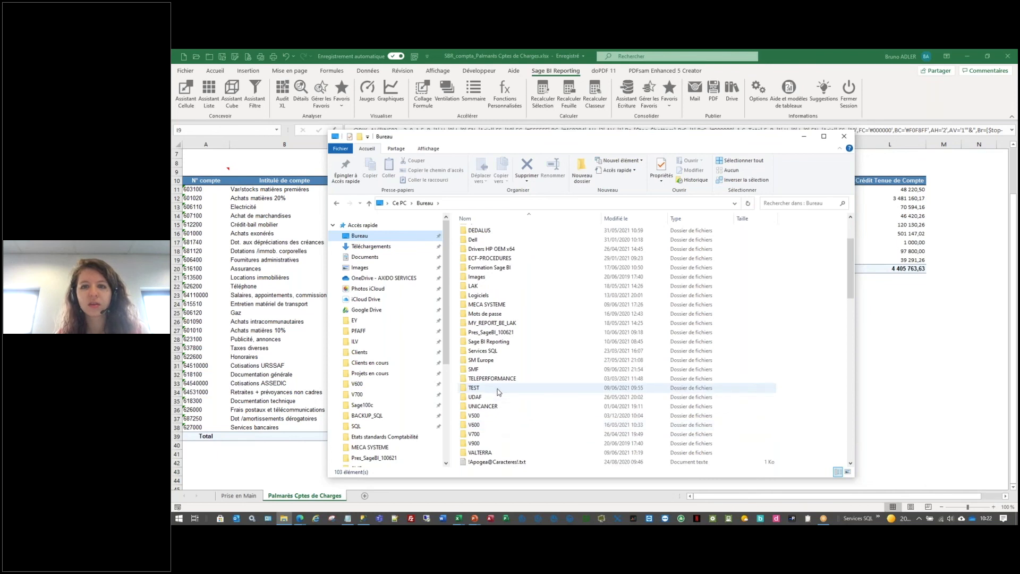
{"action": "double_click", "coordinate": [494, 342]}
- Point out the Automate and Déploiement shortcuts, launch Sage BI Reporting - Studio and connect to SBR-V7 with Windows authentication
{"action": "left_click", "coordinate": [531, 253]}
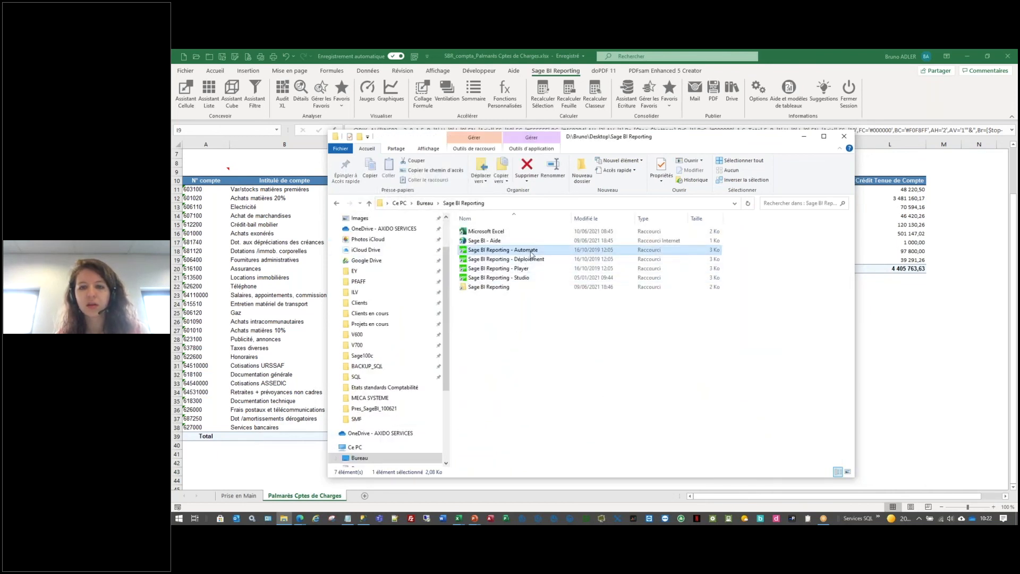
{"action": "left_click", "coordinate": [529, 259]}
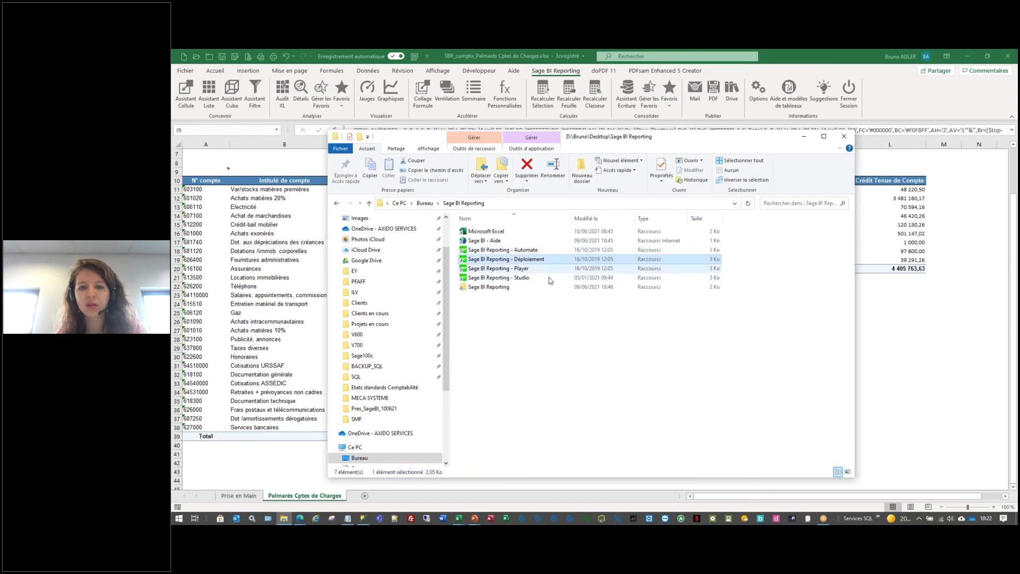
{"action": "left_click", "coordinate": [519, 279]}
{"action": "double_click", "coordinate": [520, 278]}
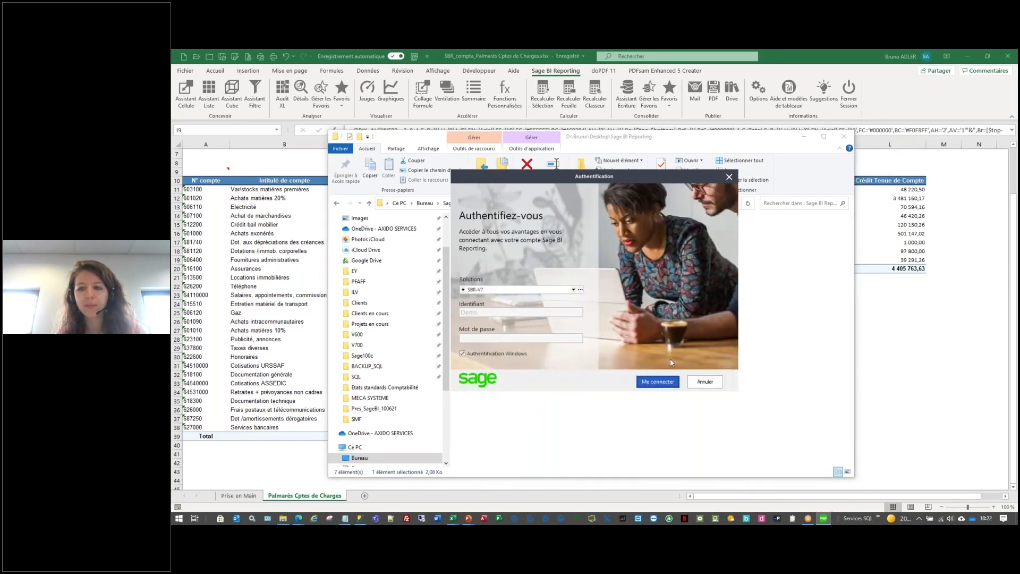
{"action": "left_click", "coordinate": [658, 379]}
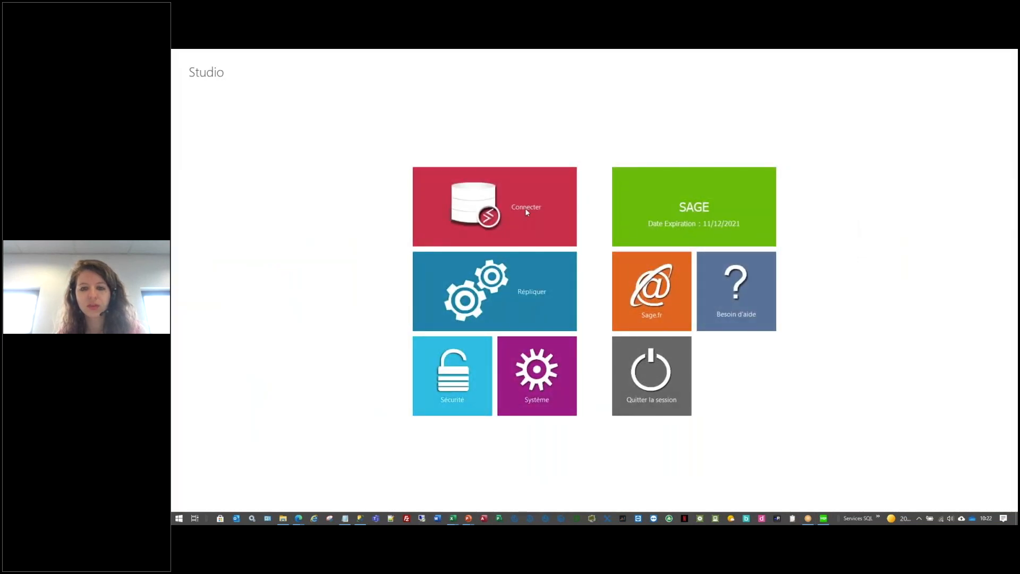
- Display the models of the Sage 100cloud Gestion Commerciale connector and look at the blank new-connector form, closing it without creating one
{"action": "left_click", "coordinate": [526, 211]}
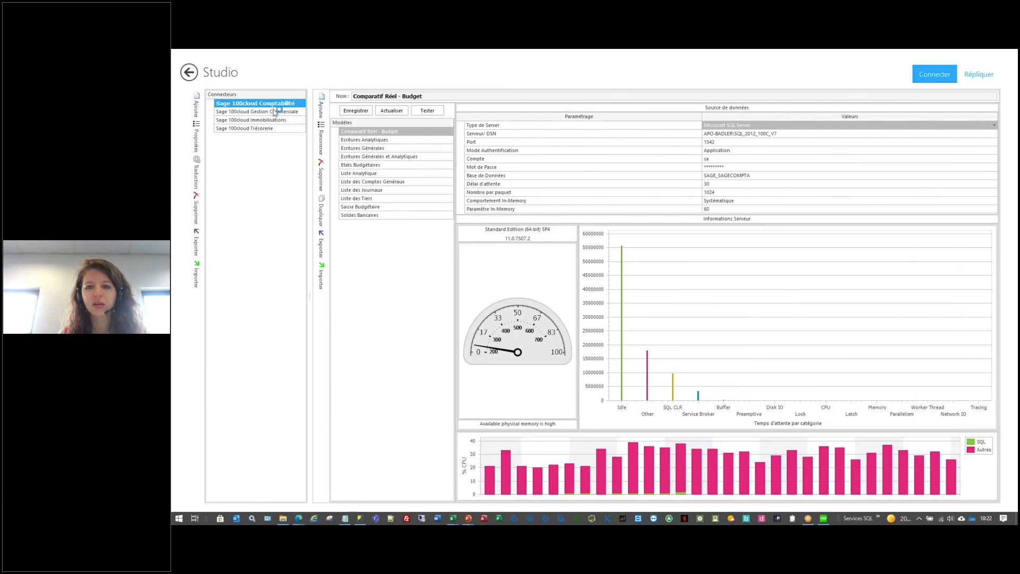
{"action": "left_click", "coordinate": [286, 113]}
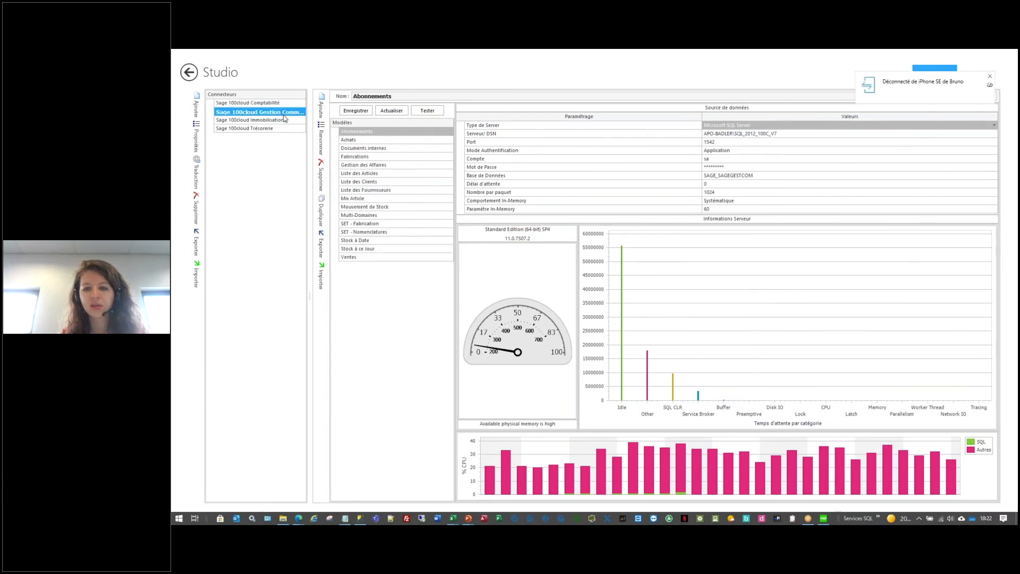
{"action": "left_click", "coordinate": [197, 113]}
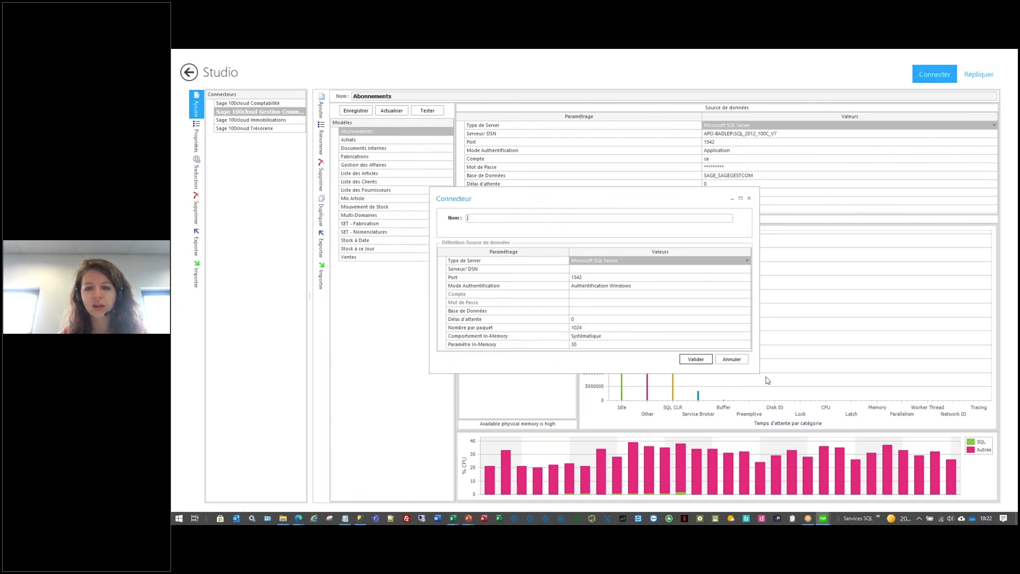
{"action": "left_click", "coordinate": [731, 359]}
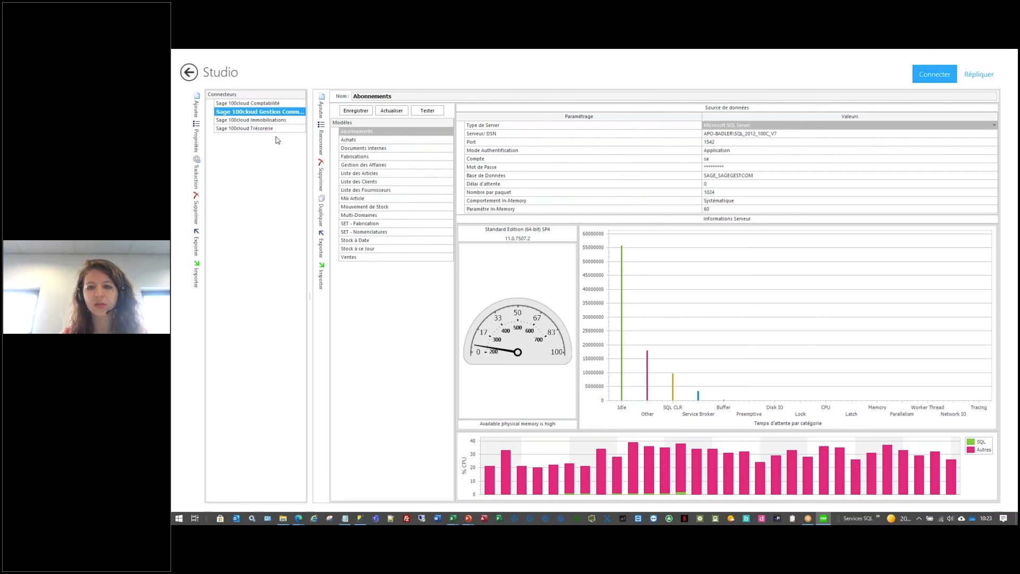
- Select the Achats model, and open the Ventes model of the Gestion Commerciale connector
{"action": "left_click", "coordinate": [359, 140]}
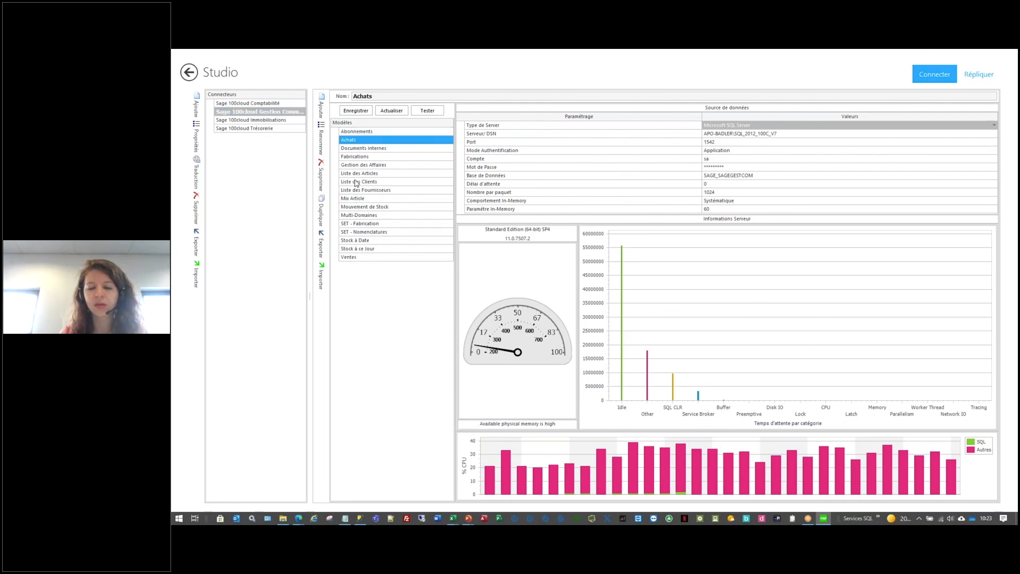
{"action": "left_click", "coordinate": [364, 257]}
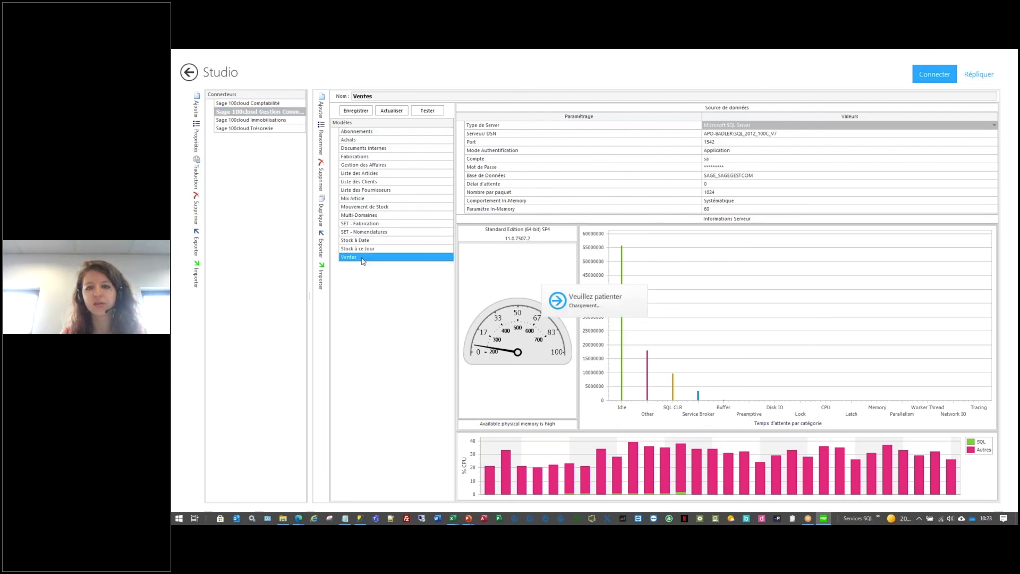